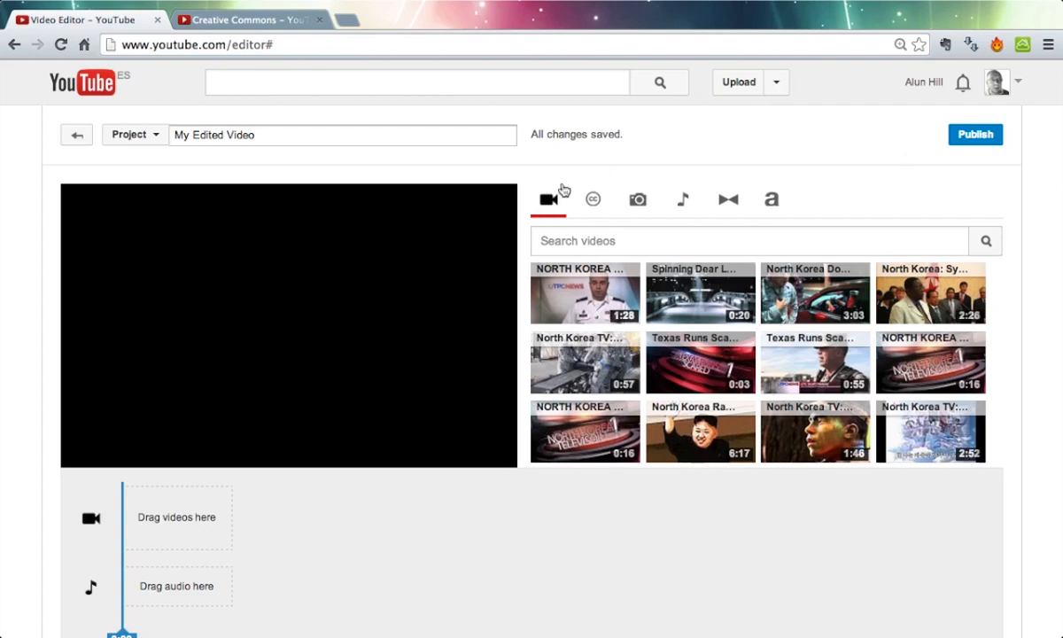
- Look through the uploaded videos, the photo option and the list of available audio tracks
mouse_move(686, 451)
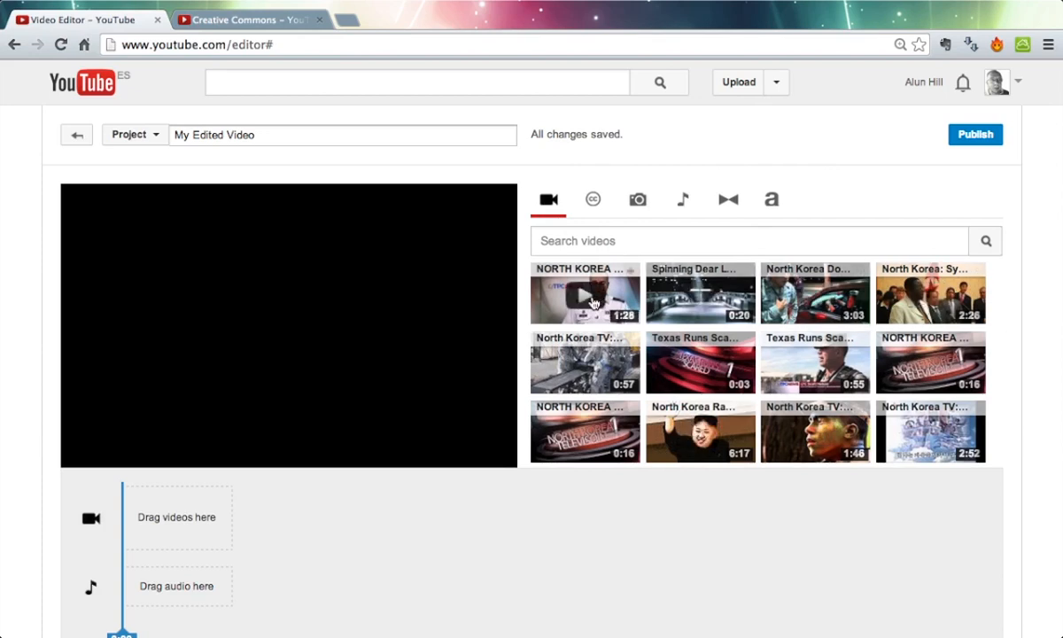
scroll(280, 526, "down", 1)
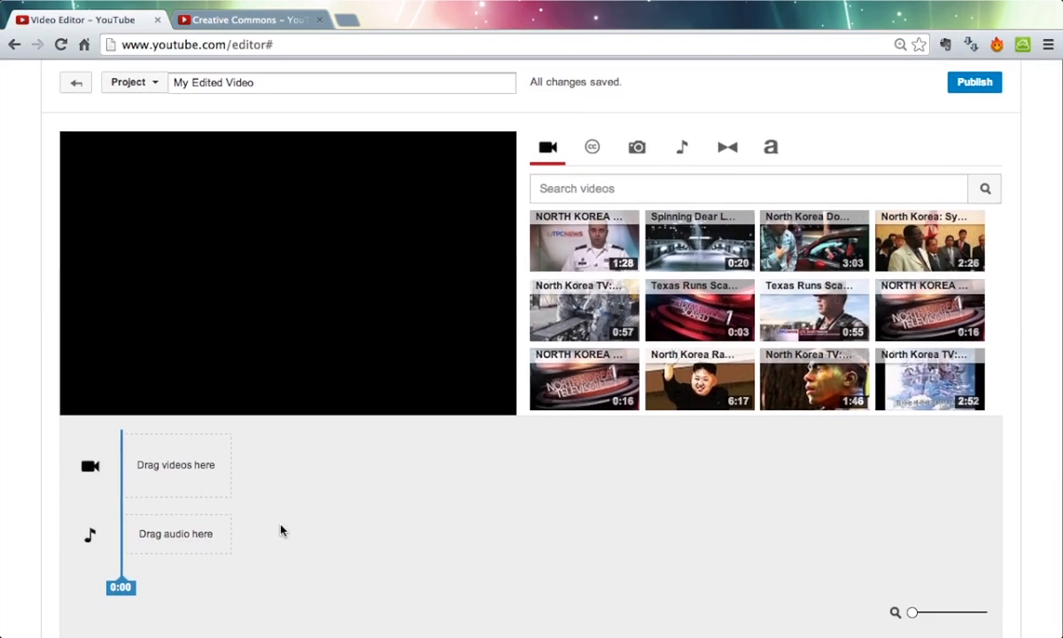
scroll(280, 530, "up", 1)
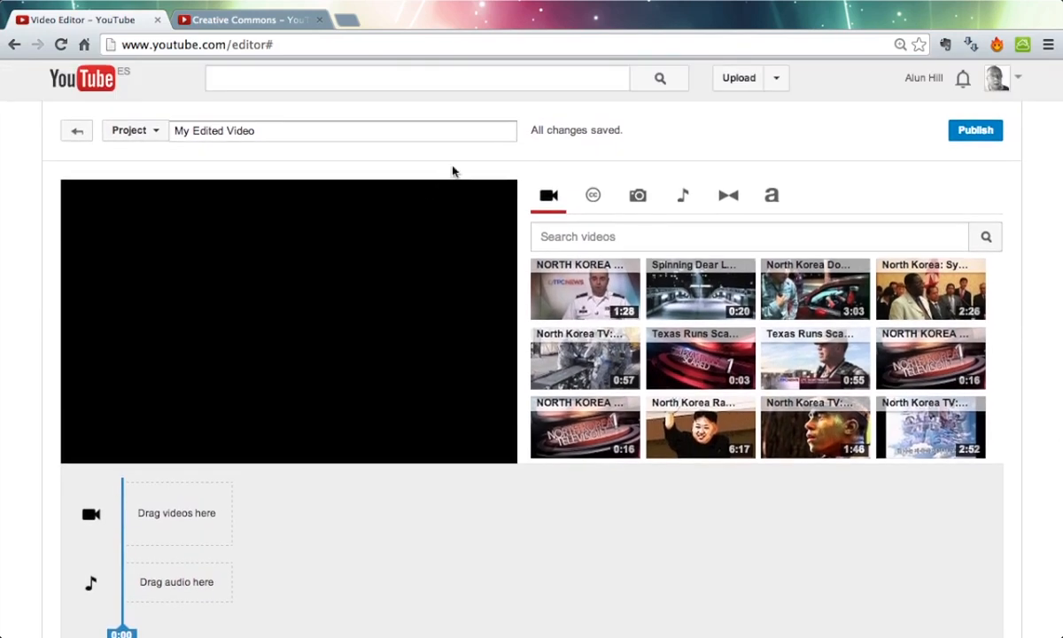
left_click(641, 196)
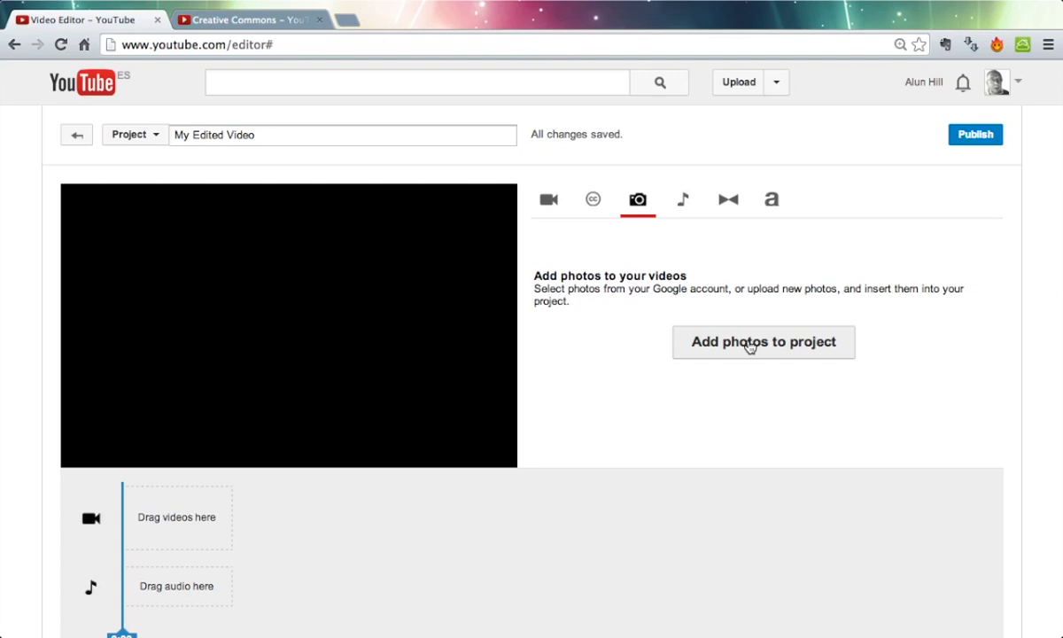
left_click(684, 198)
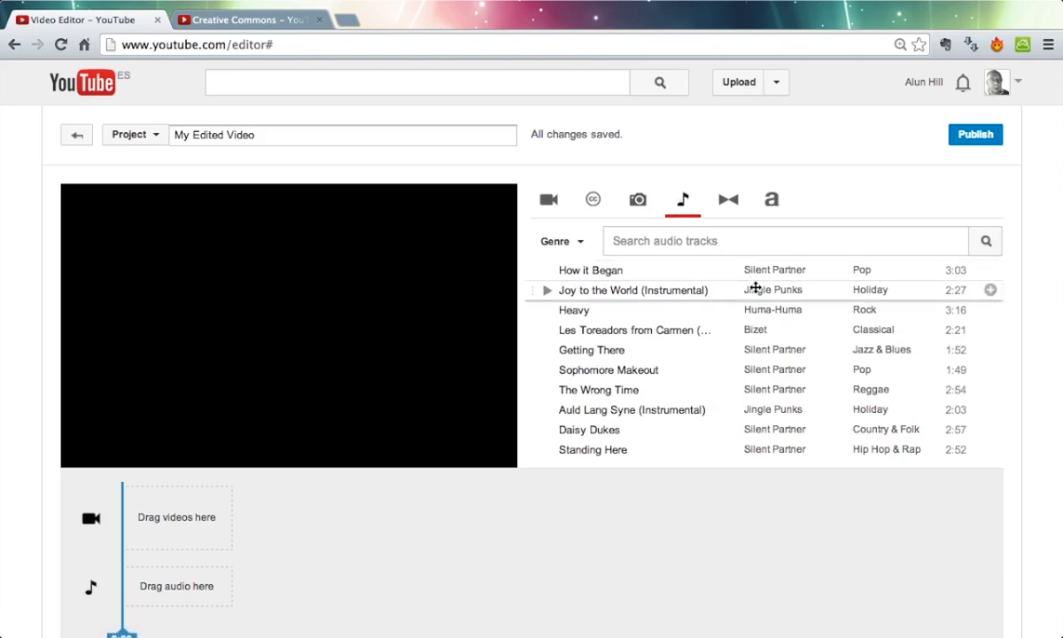
scroll(754, 287, "down", 10)
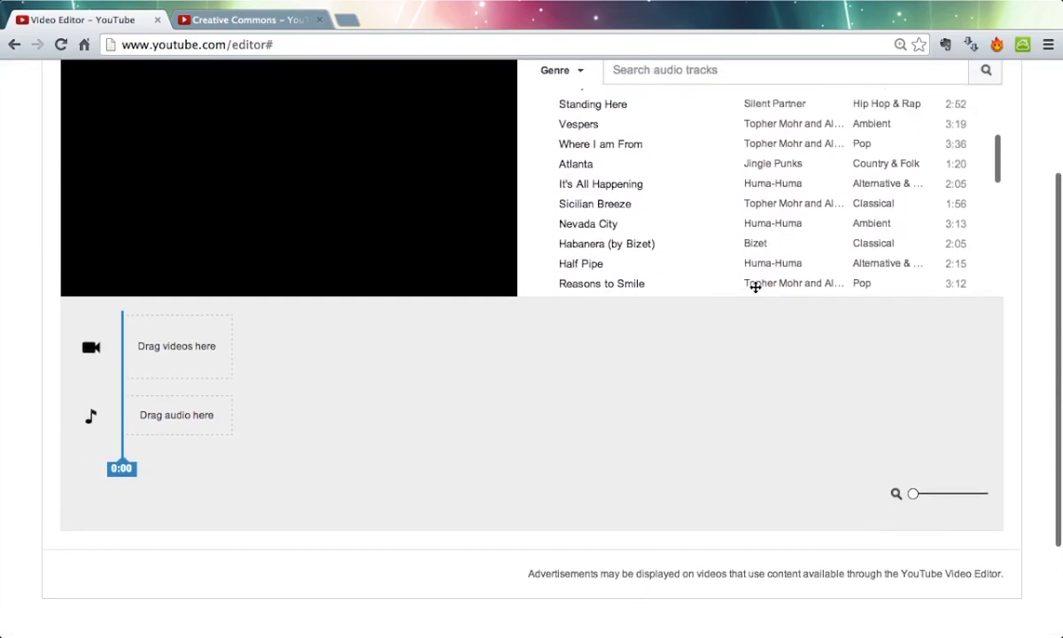
scroll(755, 287, "down", 5)
scroll(748, 404, "up", 1)
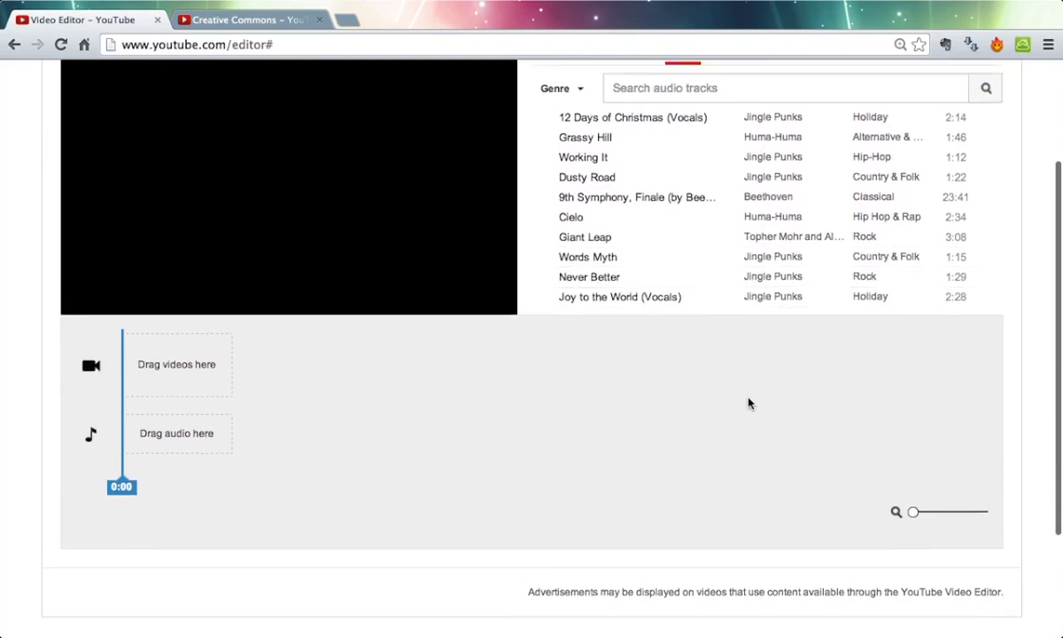
scroll(748, 404, "up", 8)
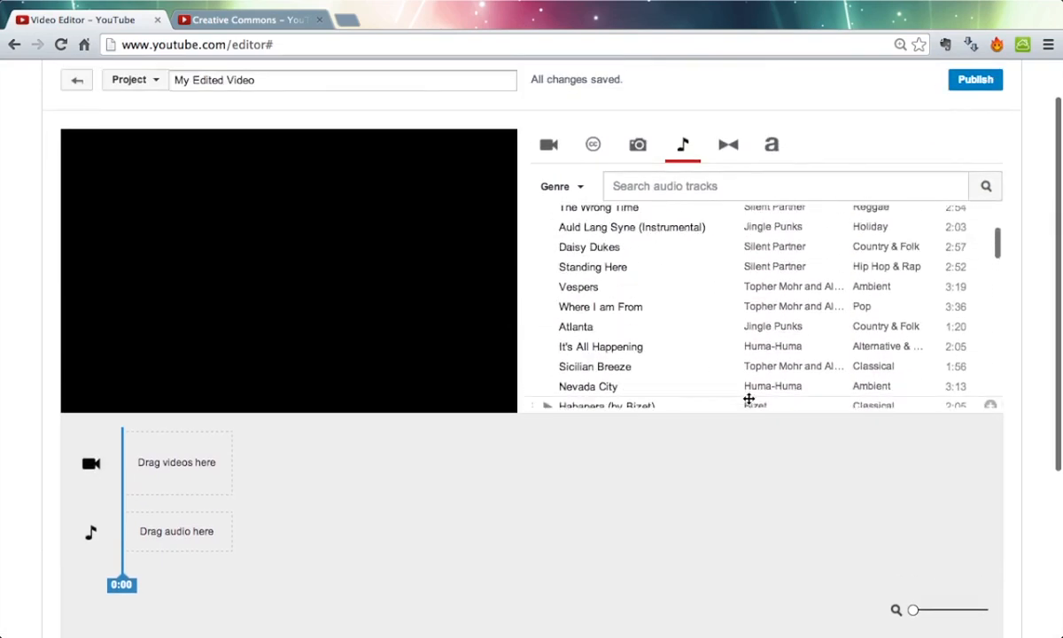
scroll(742, 294, "up", 5)
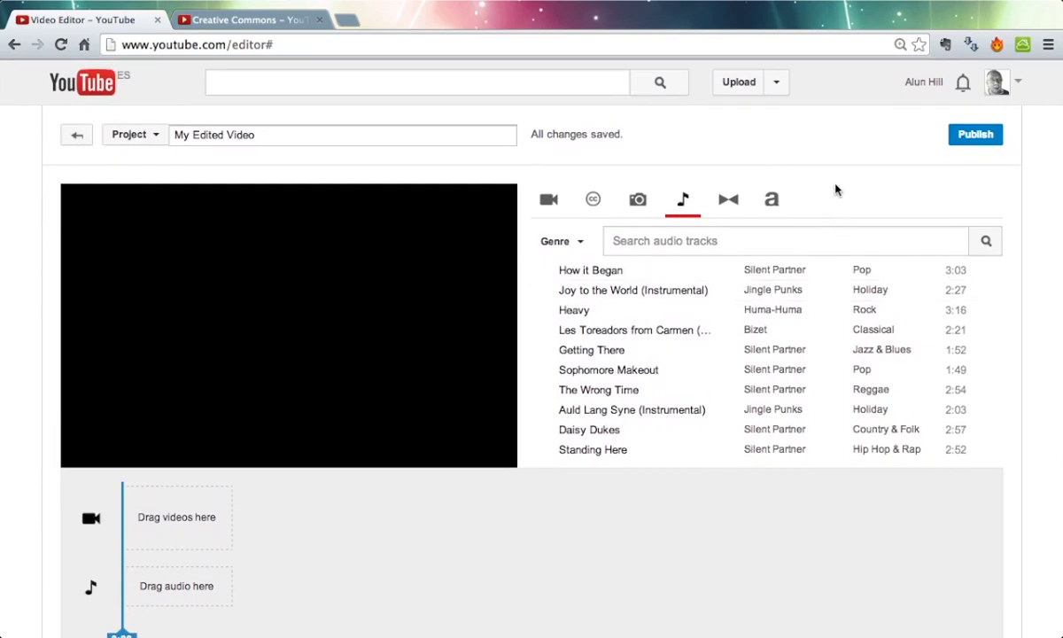
- Add a Crossblur transition to the empty timeline and remove it again
left_click(728, 201)
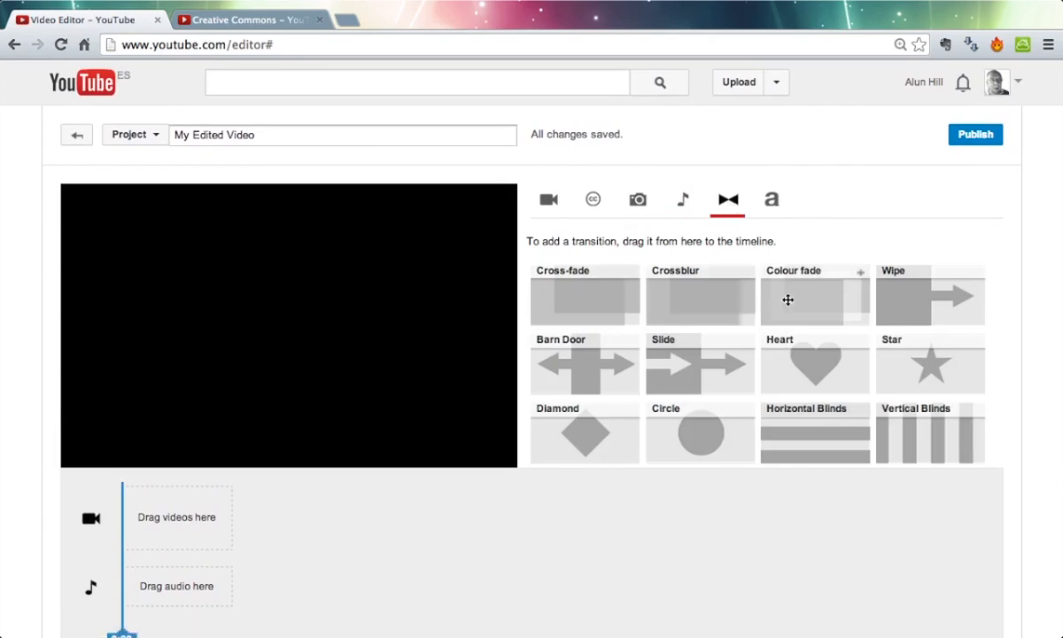
left_click(746, 278)
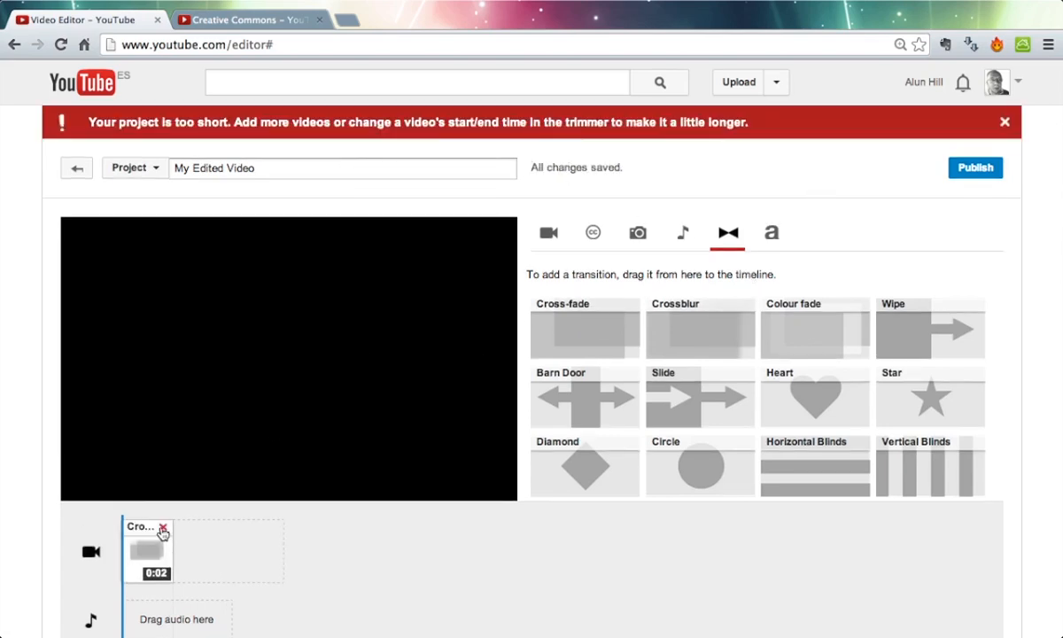
left_click(162, 529)
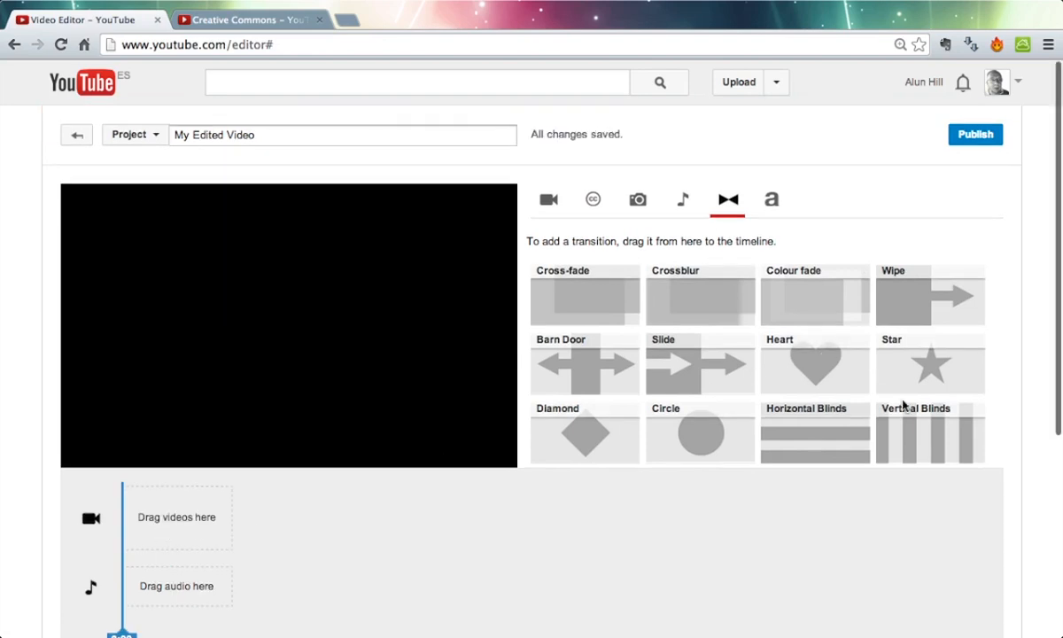
- Look over the available title styles and read YouTube's Creative Commons licence information page
left_click(772, 210)
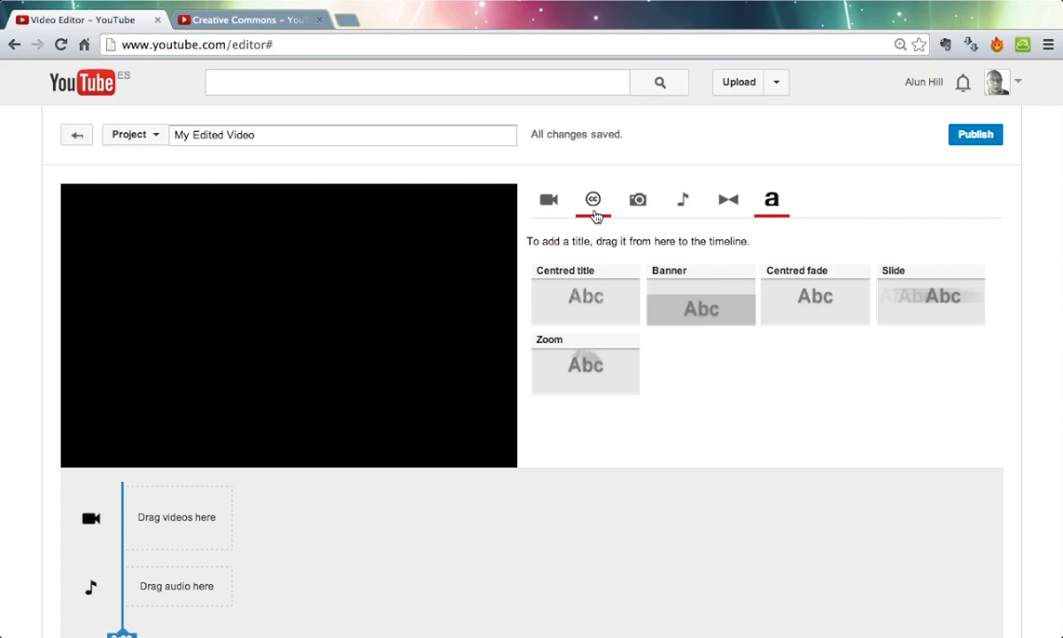
left_click(276, 28)
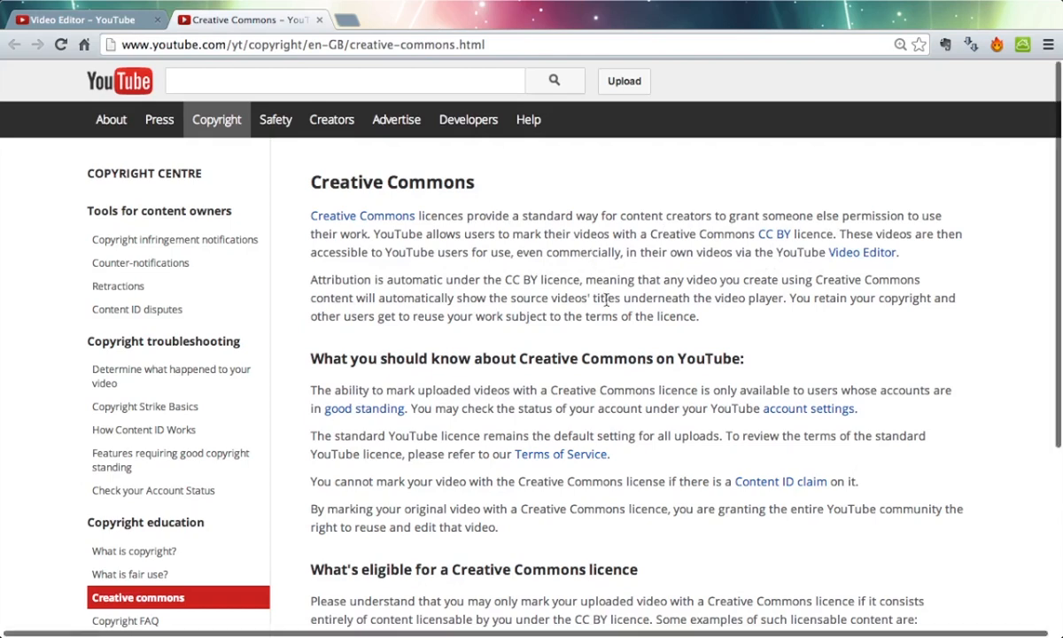
scroll(606, 301, "down", 1)
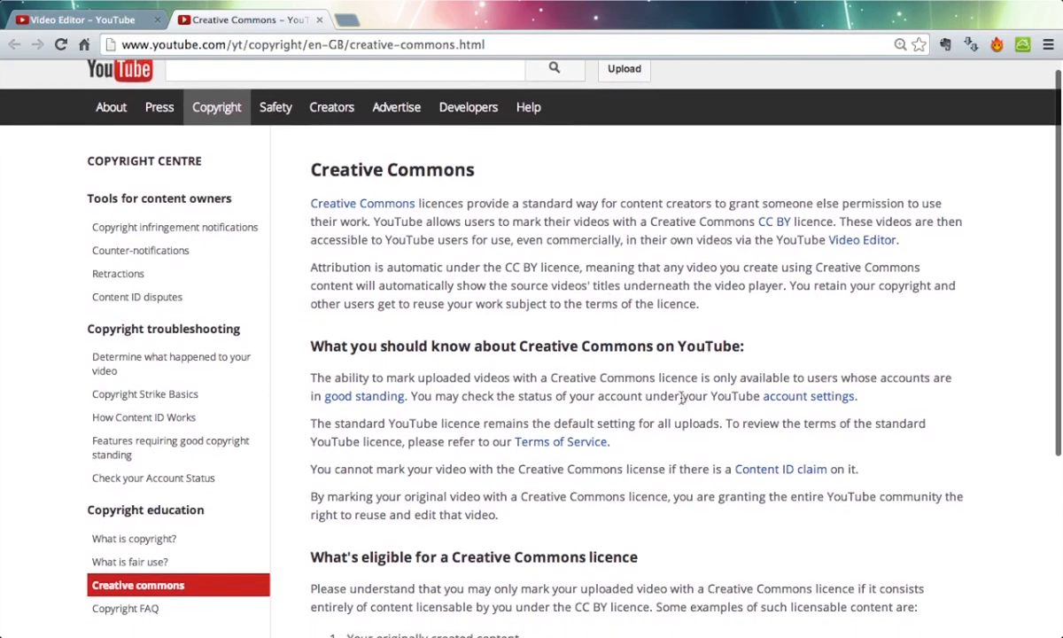
scroll(681, 401, "up", 1)
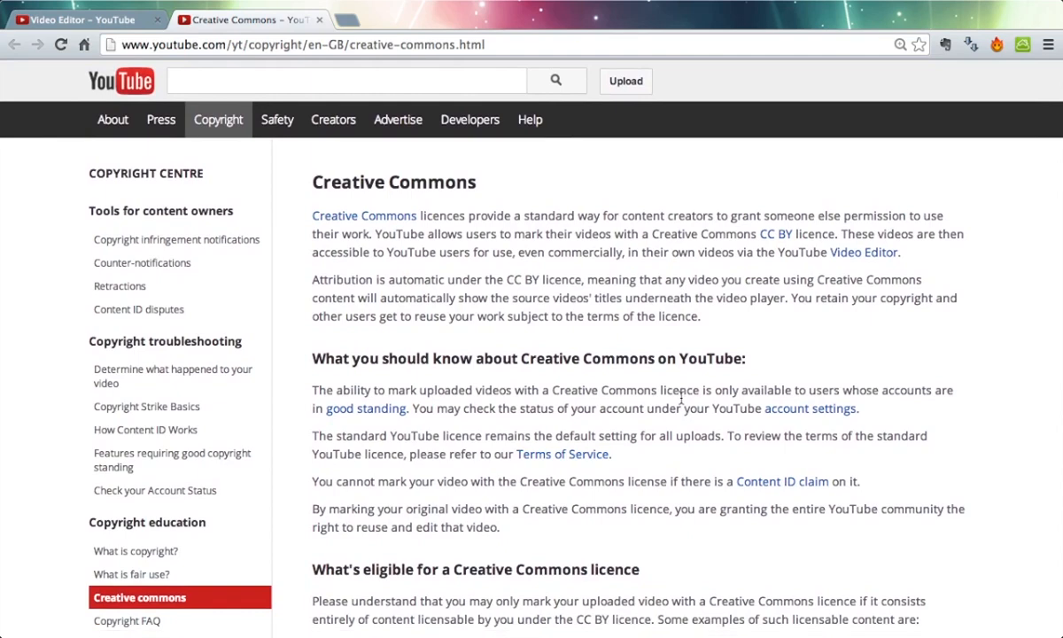
scroll(681, 401, "down", 1)
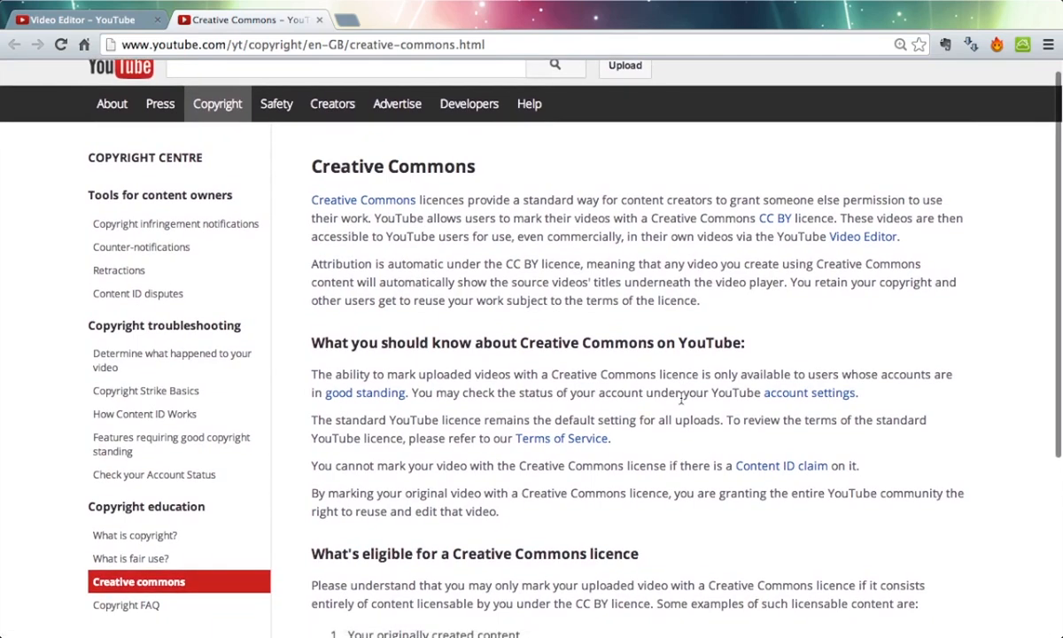
scroll(681, 401, "up", 1)
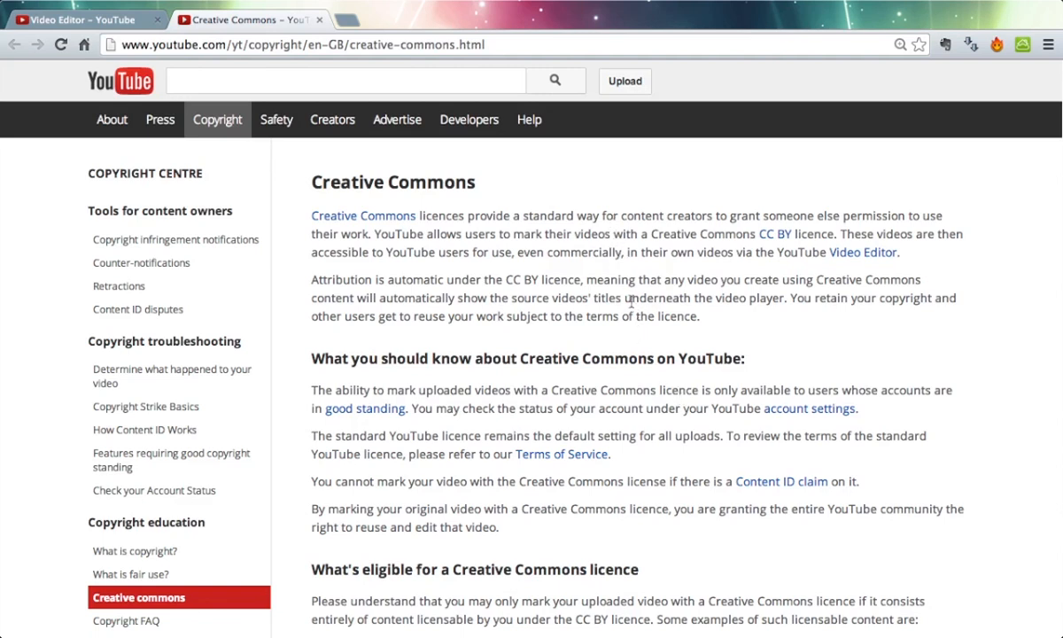
- Return to the video editor and add the Creative Commons sample clip Golden Gate Bridge to the video track
left_click(124, 22)
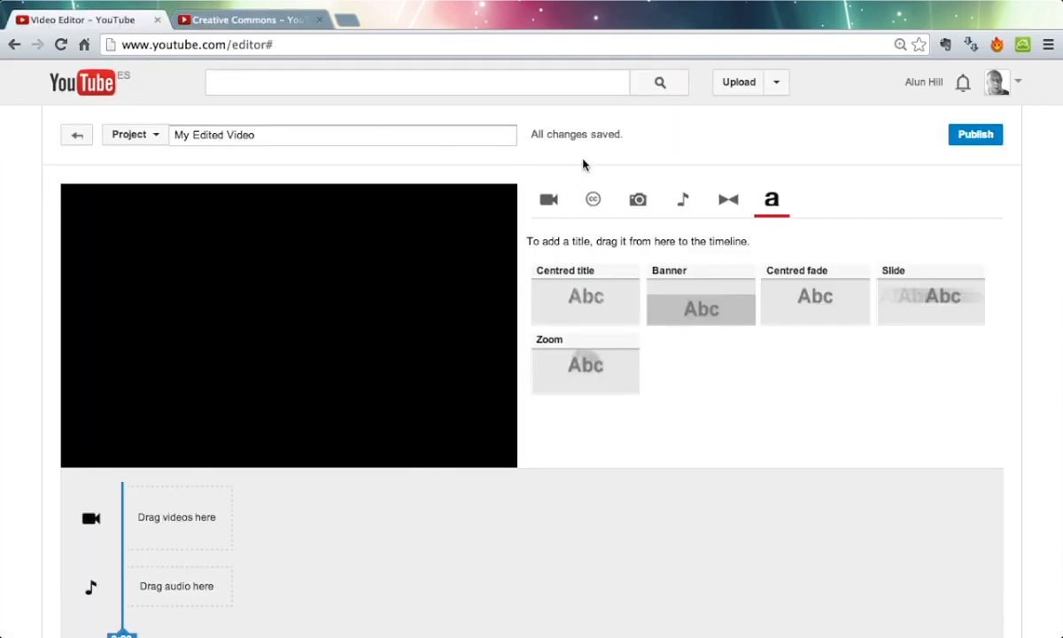
left_click(595, 202)
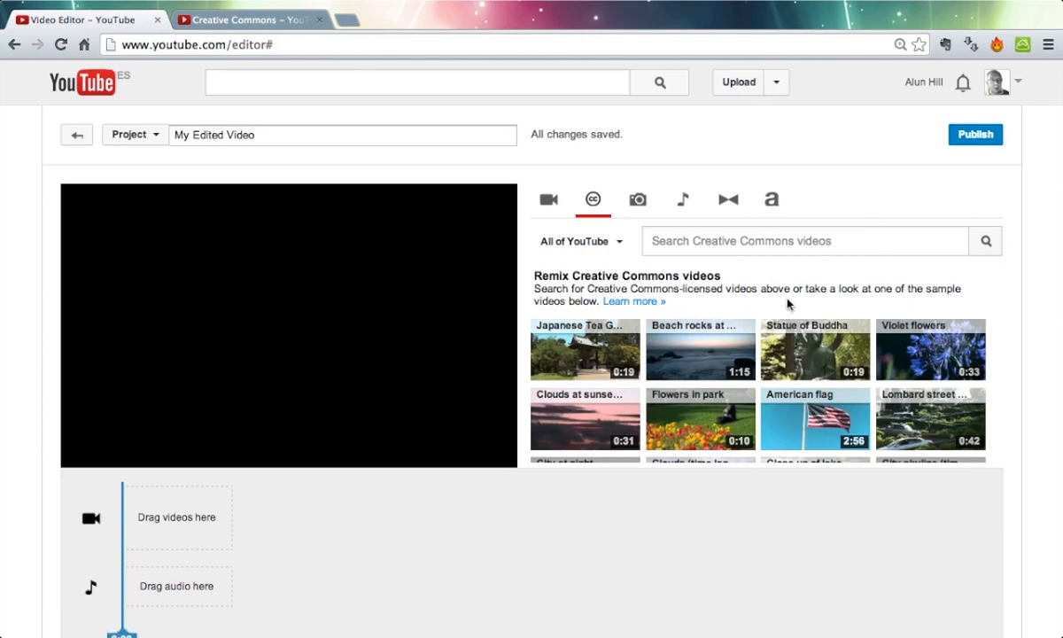
scroll(788, 303, "down", 5)
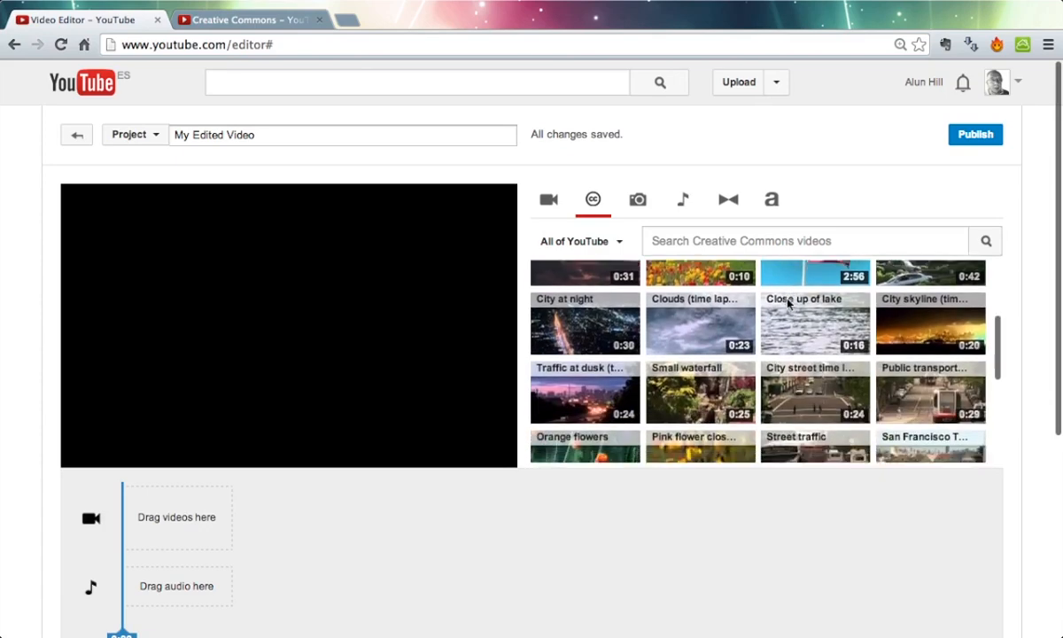
scroll(788, 303, "down", 6)
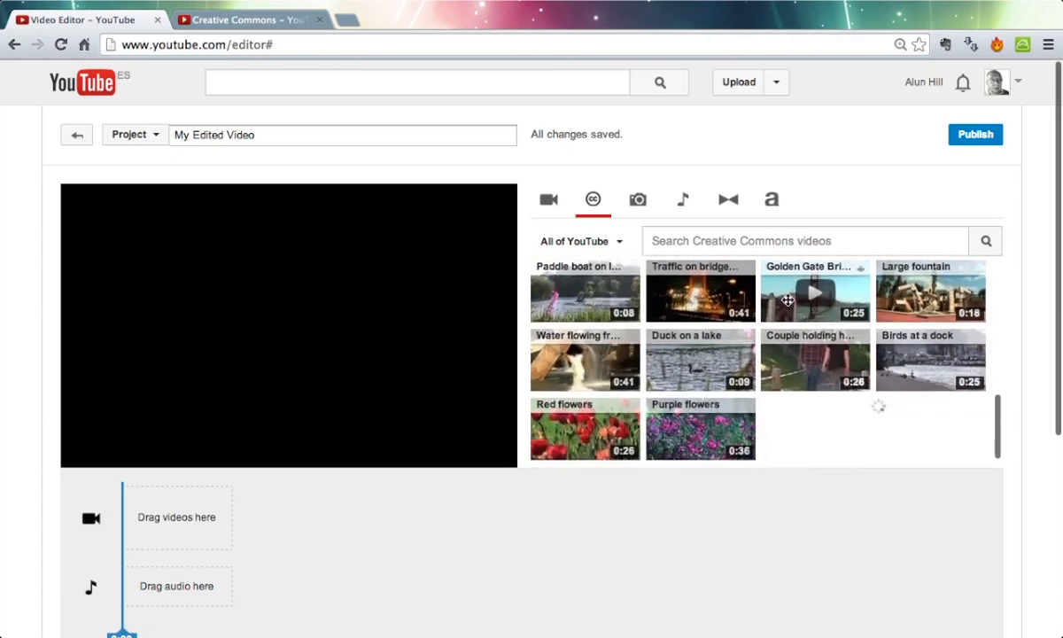
scroll(787, 304, "down", 1)
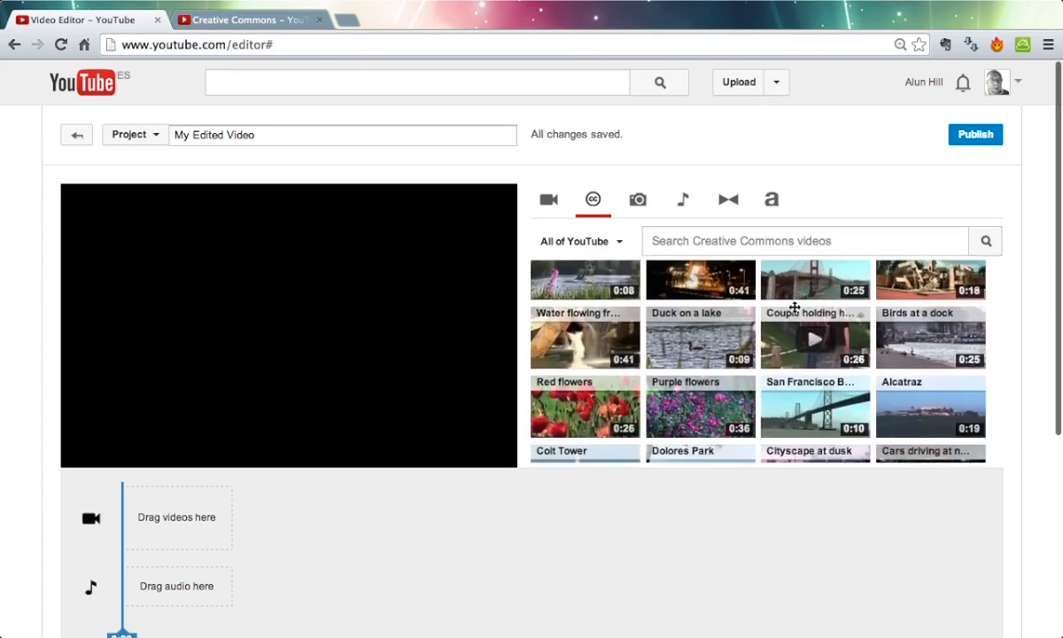
scroll(795, 307, "up", 1)
left_click_drag(813, 307, 176, 517)
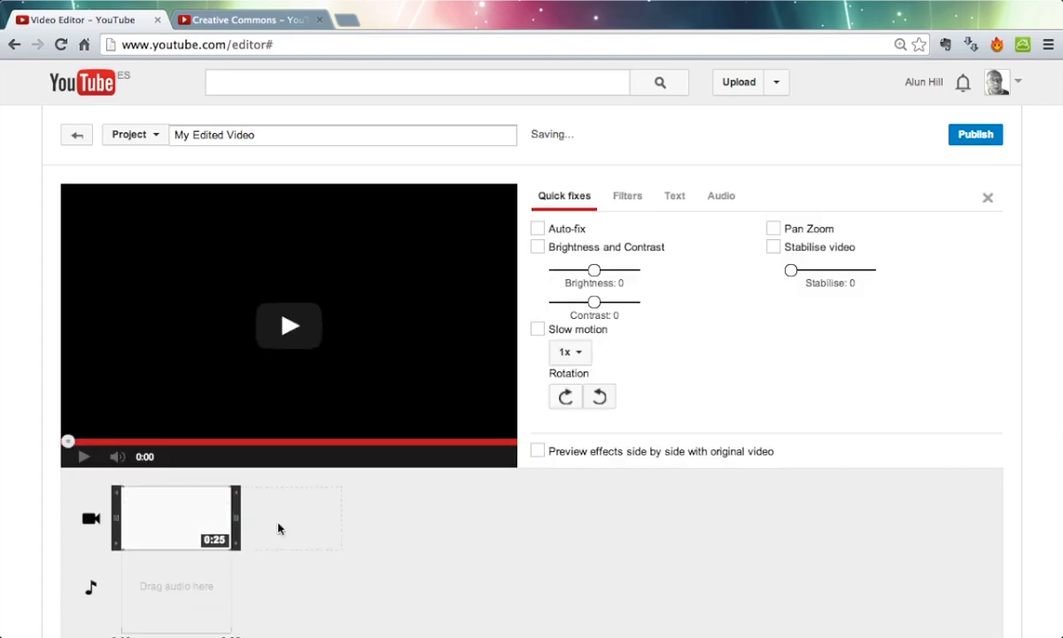
- Preview the Golden Gate Bridge clip from its start and pause it at about 0:12
scroll(398, 511, "down", 2)
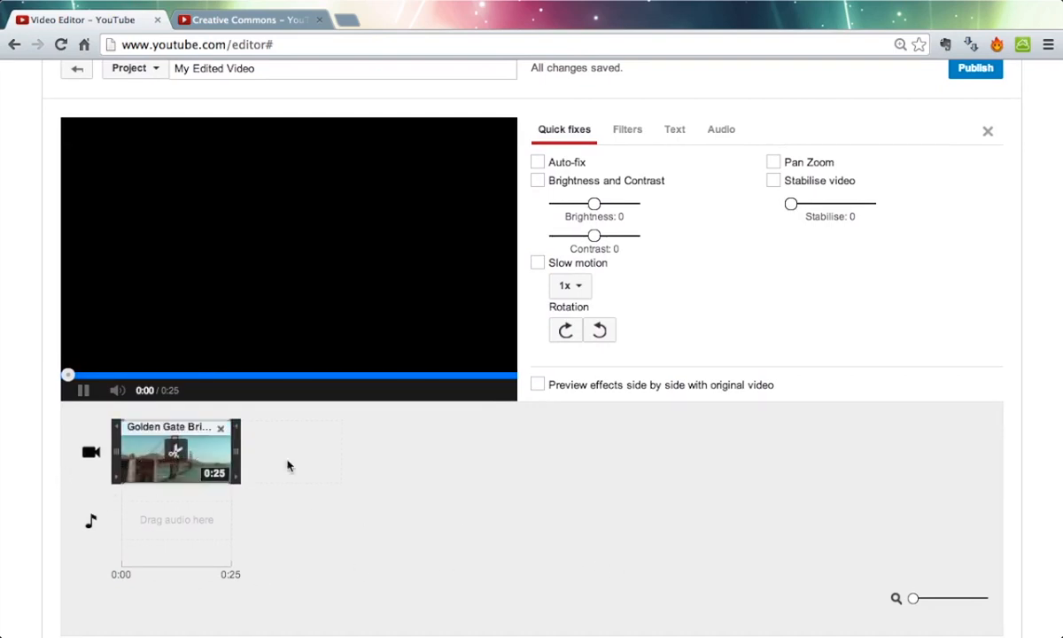
left_click(914, 601)
left_click_drag(912, 599, 939, 601)
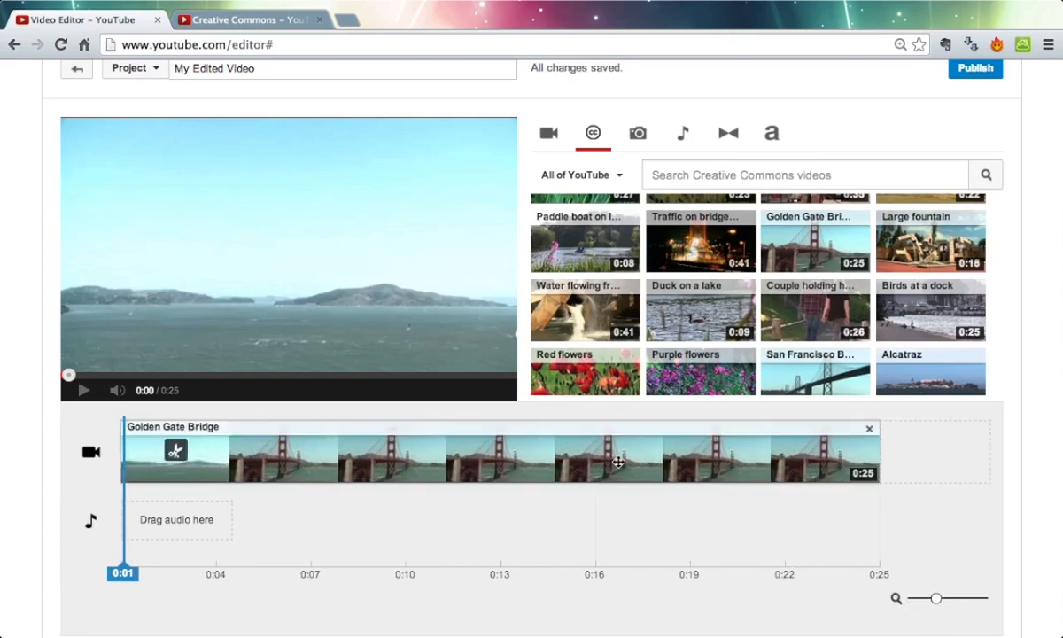
left_click(83, 391)
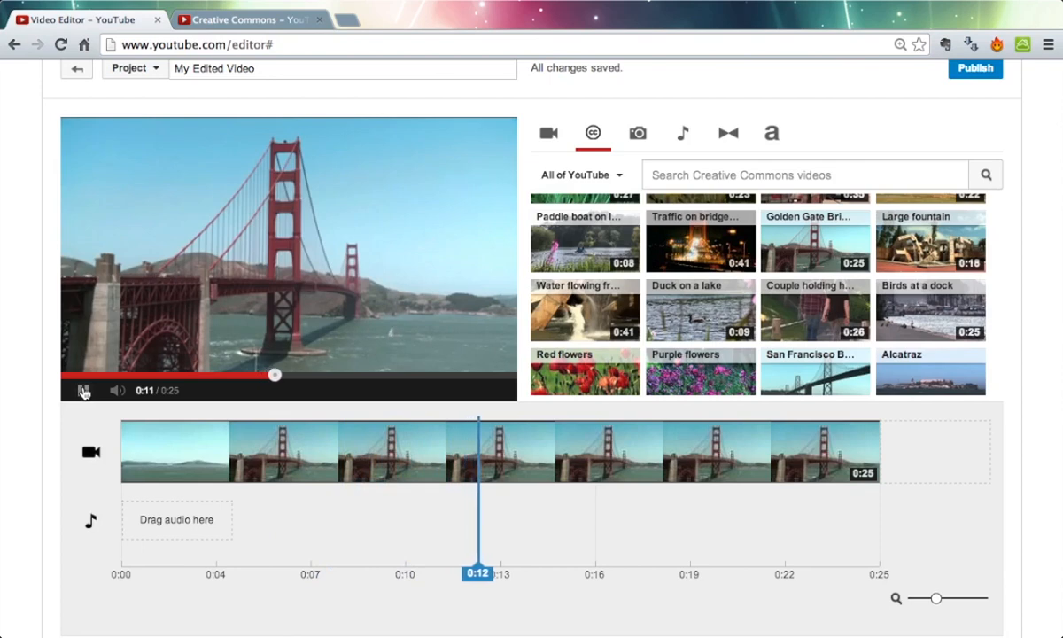
left_click(85, 391)
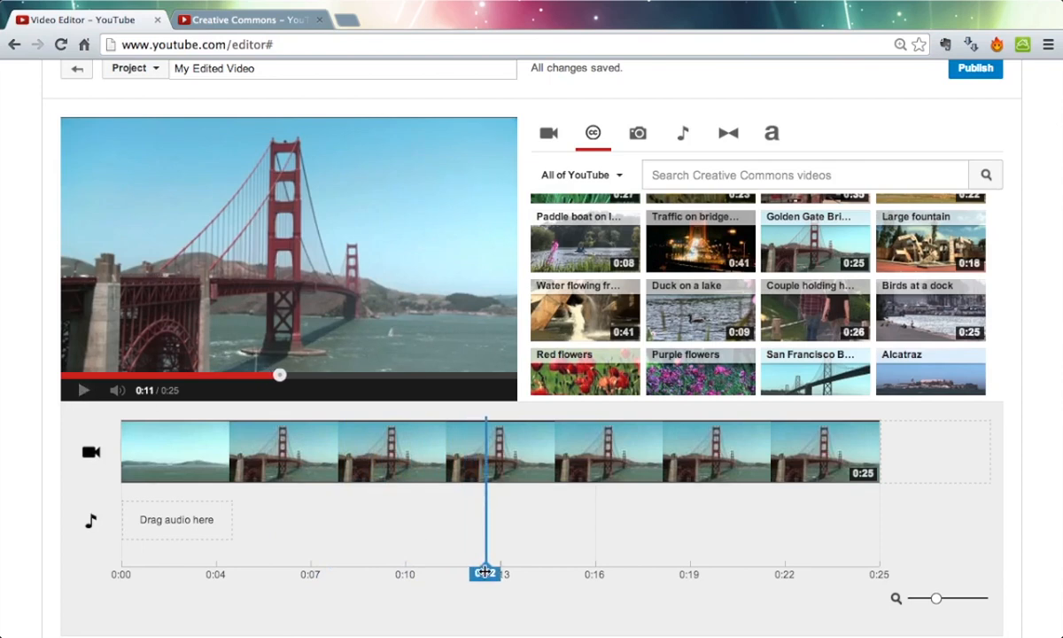
- Replay the opening of the Golden Gate Bridge clip and pause at about 0:03, where the bridge shot begins
left_click_drag(484, 571, 124, 594)
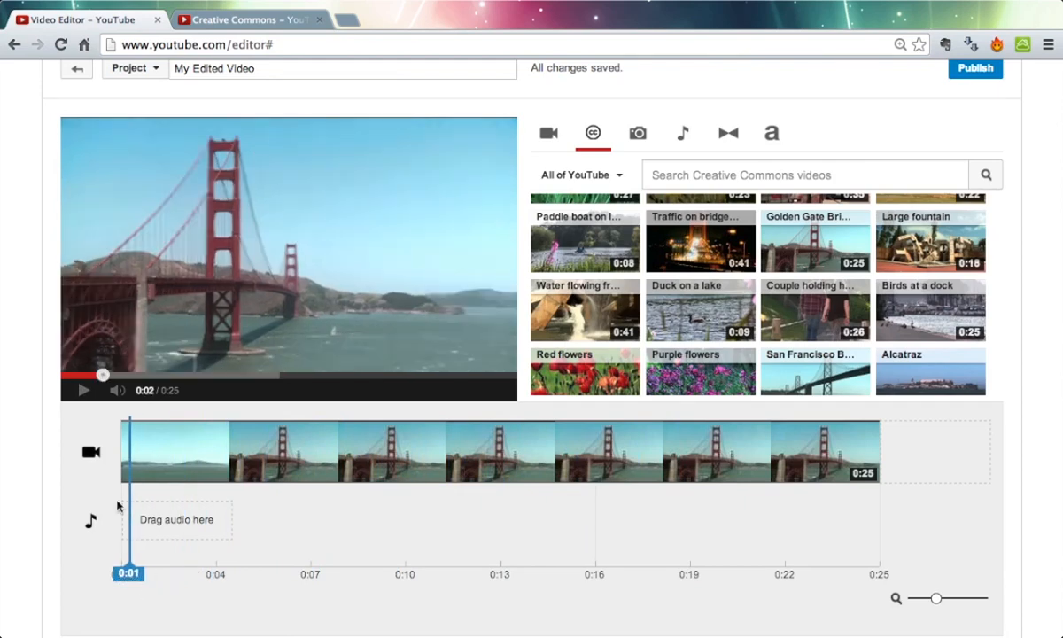
left_click(80, 391)
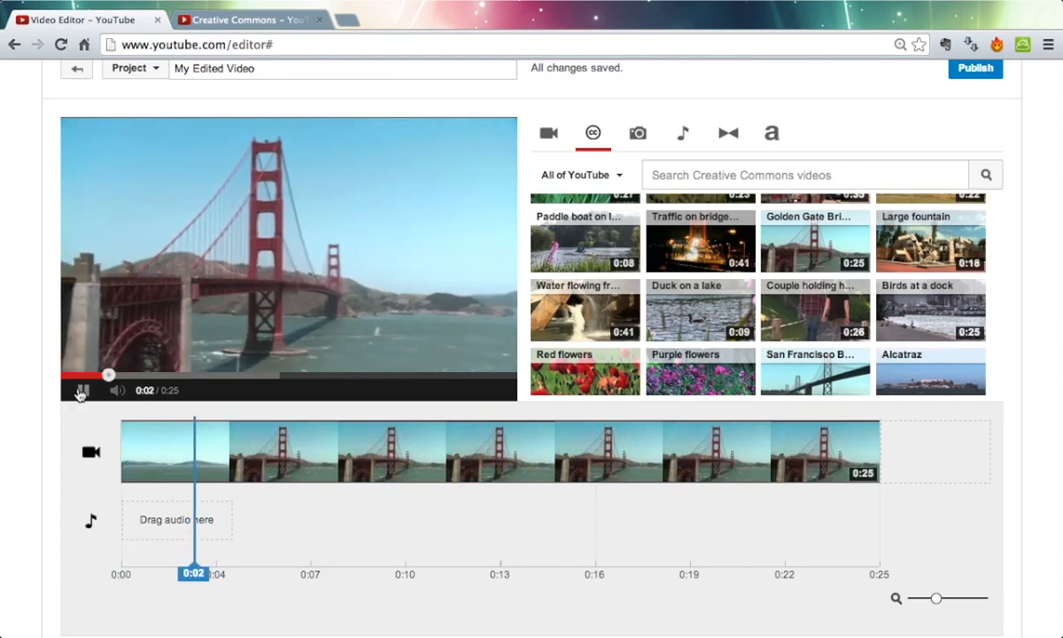
left_click(81, 391)
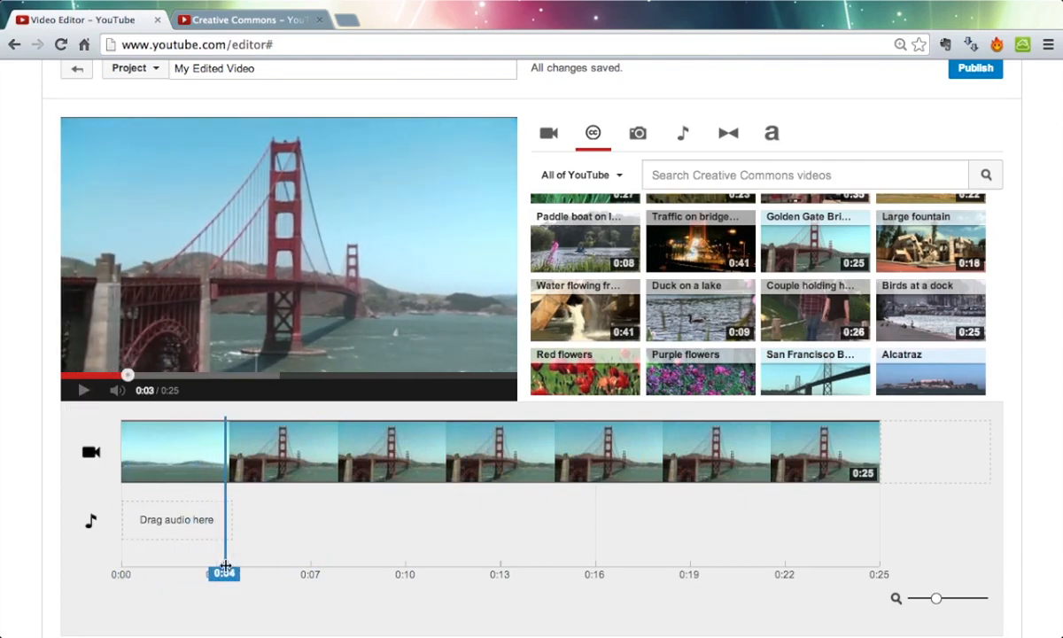
left_click_drag(226, 567, 109, 572)
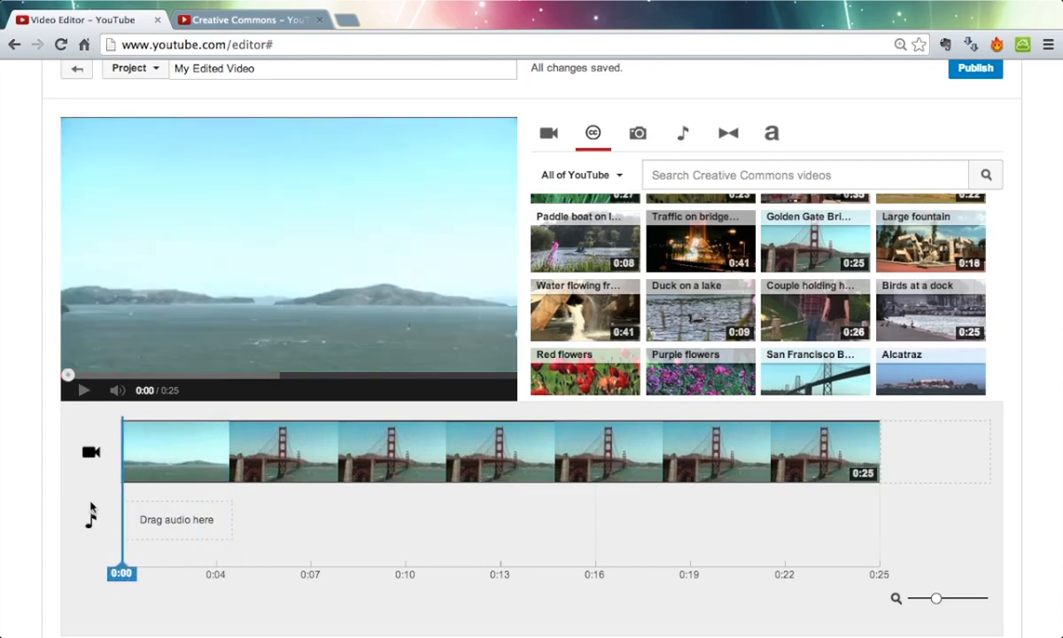
left_click(78, 391)
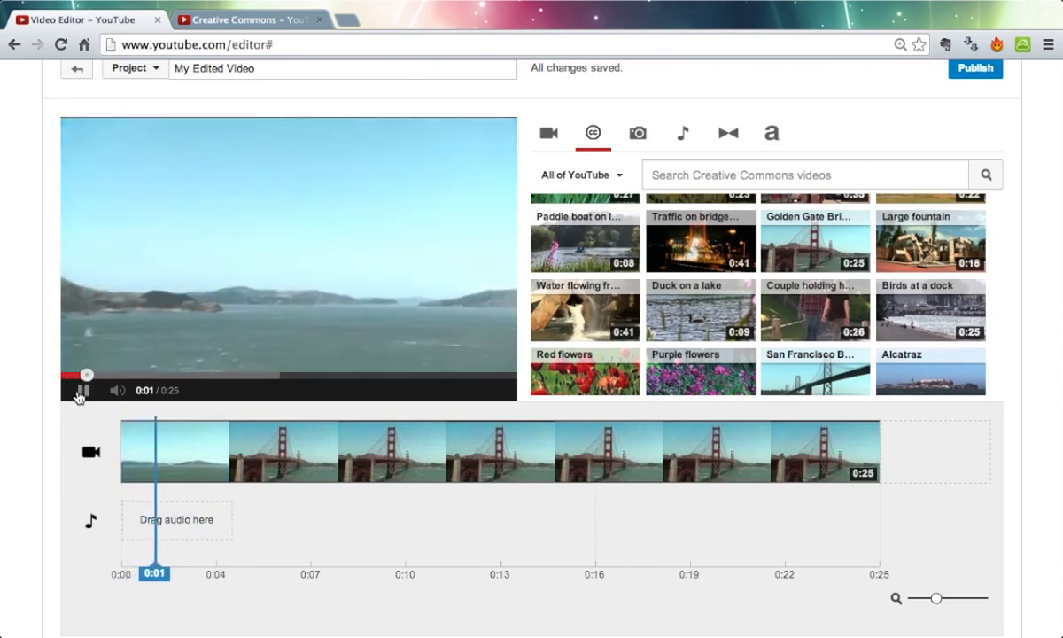
left_click(79, 393)
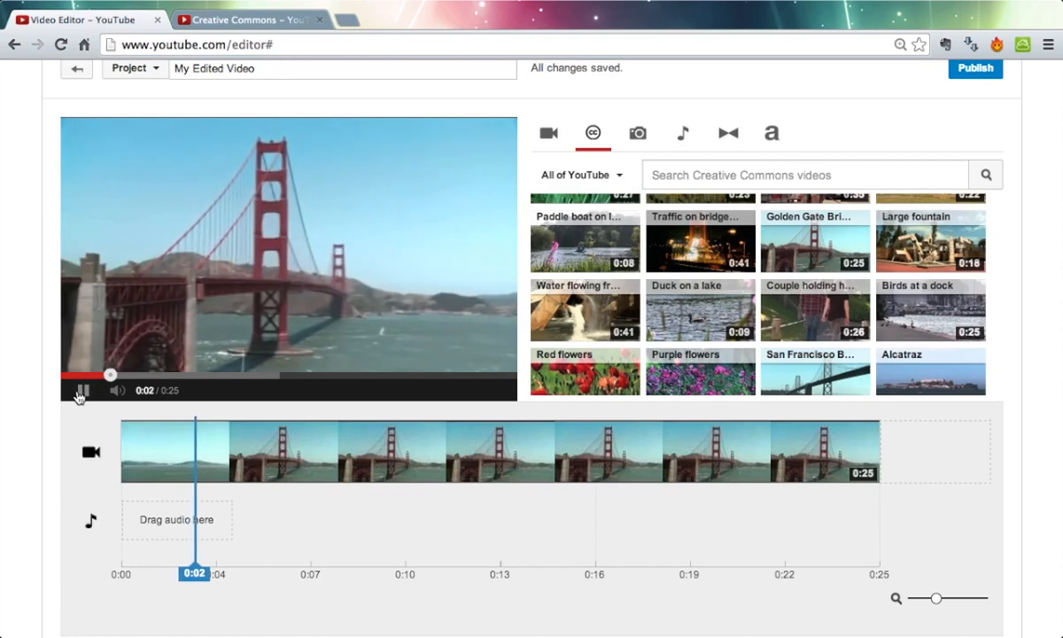
- Split the Golden Gate Bridge clip at the start of the bridge shot and remove the opening sea segment
mouse_move(181, 443)
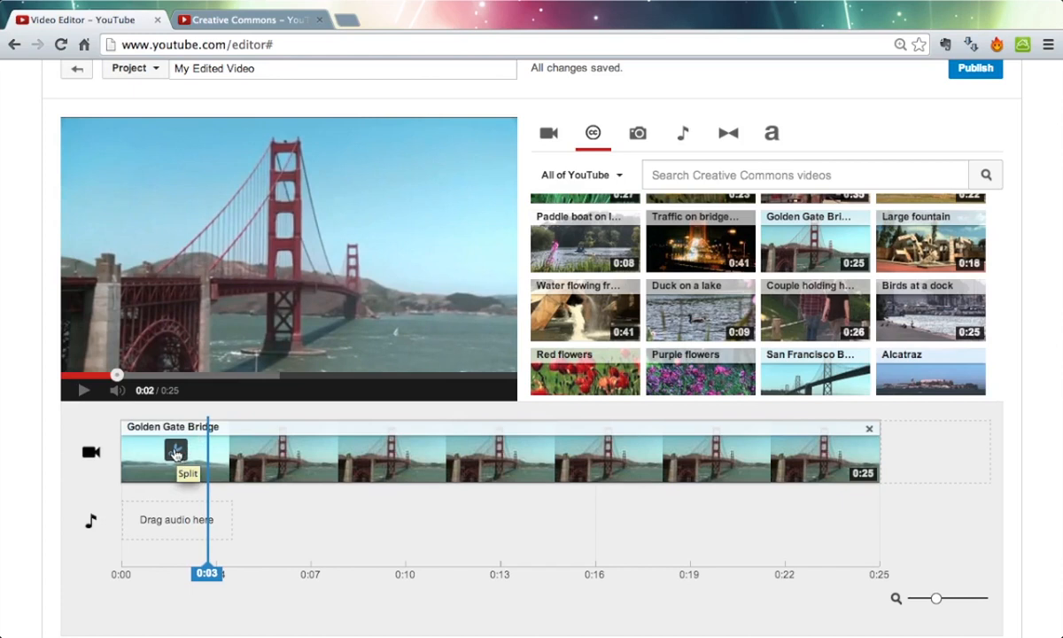
left_click(175, 451)
left_click_drag(174, 448, 221, 438)
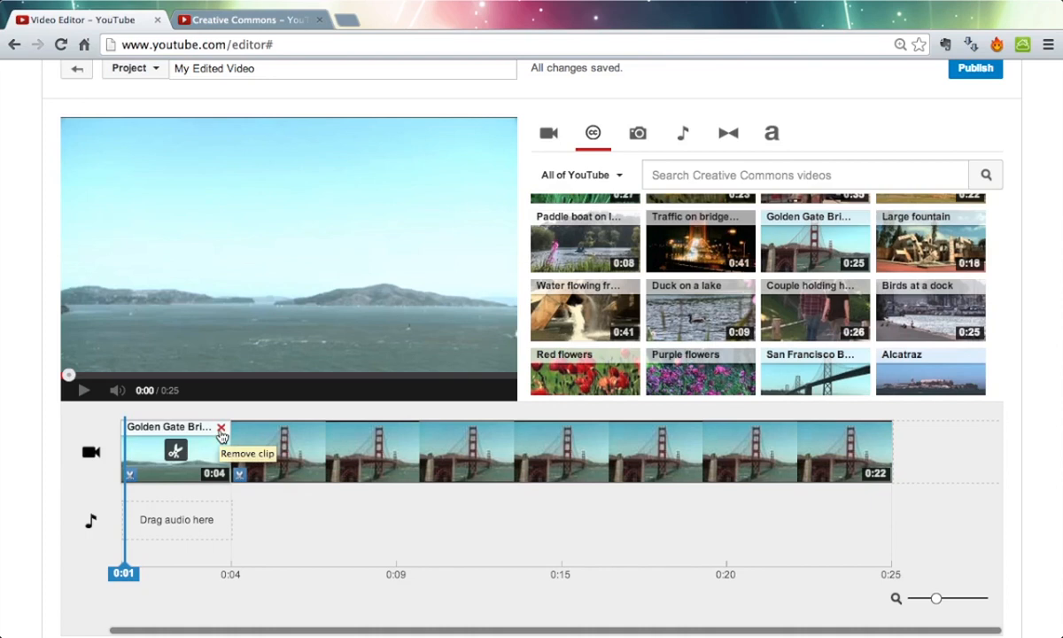
left_click(221, 429)
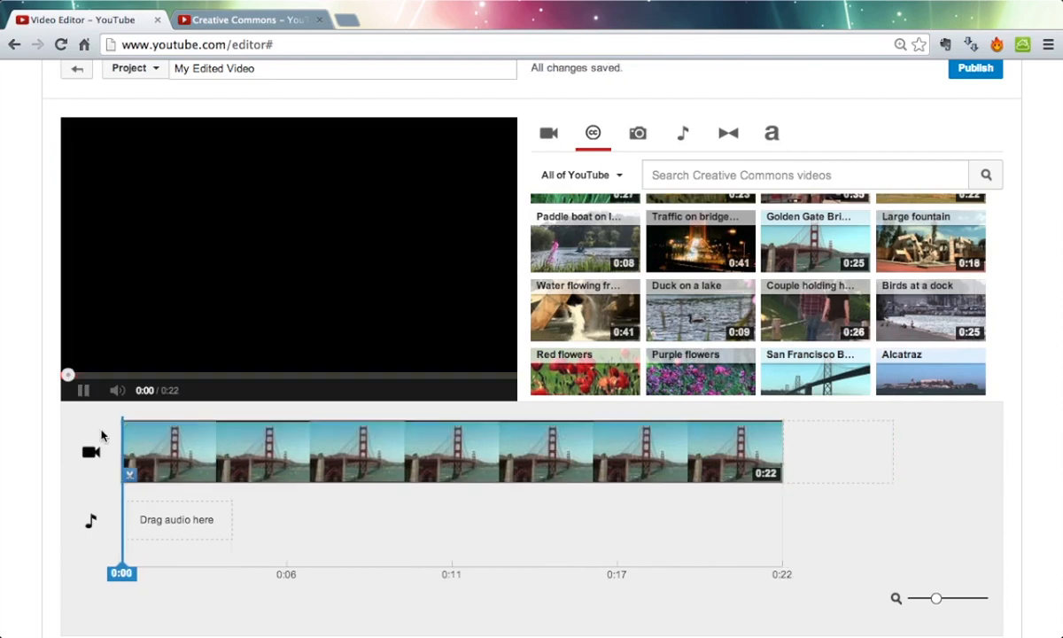
- Preview the trimmed bridge clip from its start and pause at about 0:05
left_click(84, 391)
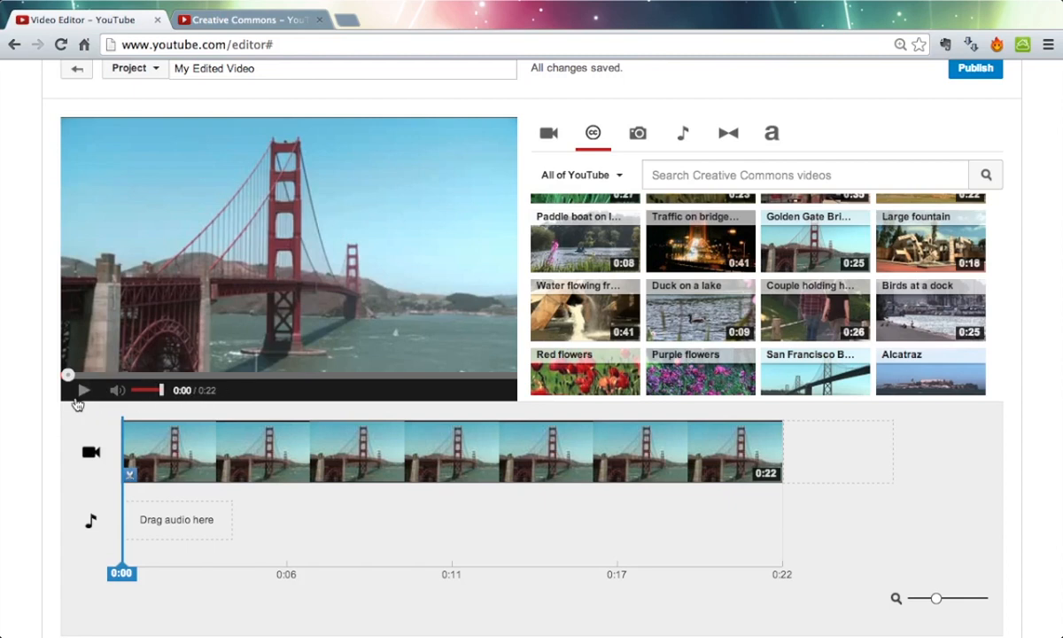
left_click(78, 397)
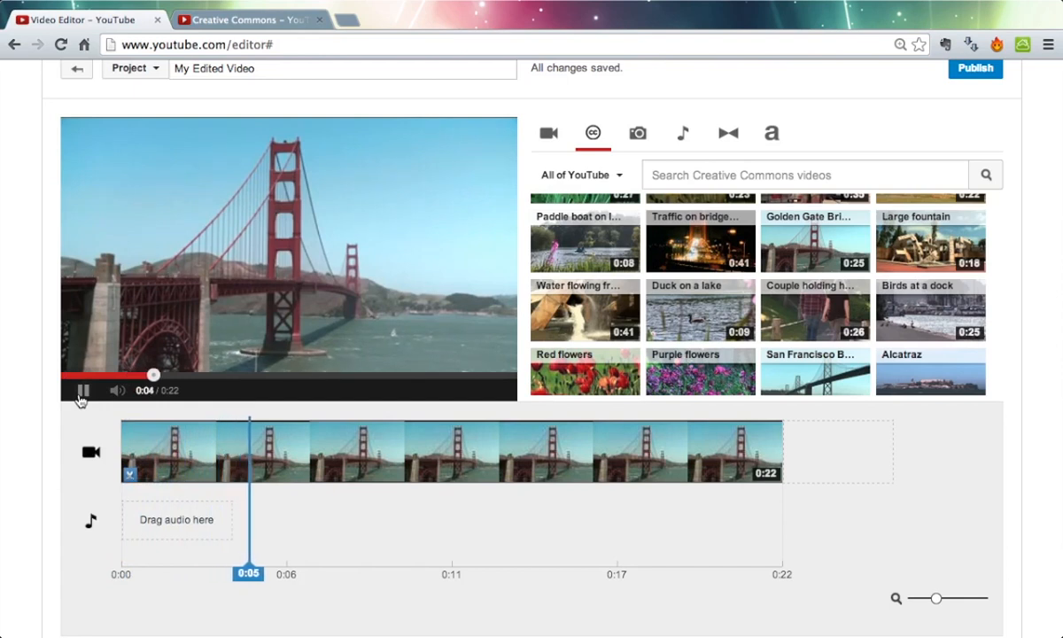
left_click(78, 397)
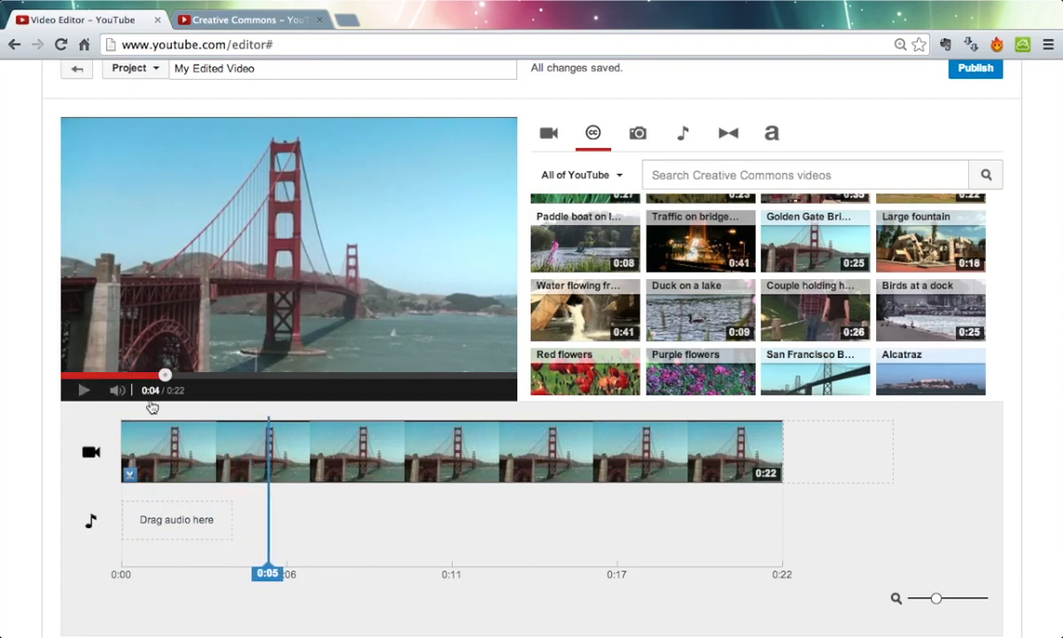
- Move the playhead to 0:06 and split the bridge clip at about that point
mouse_move(164, 443)
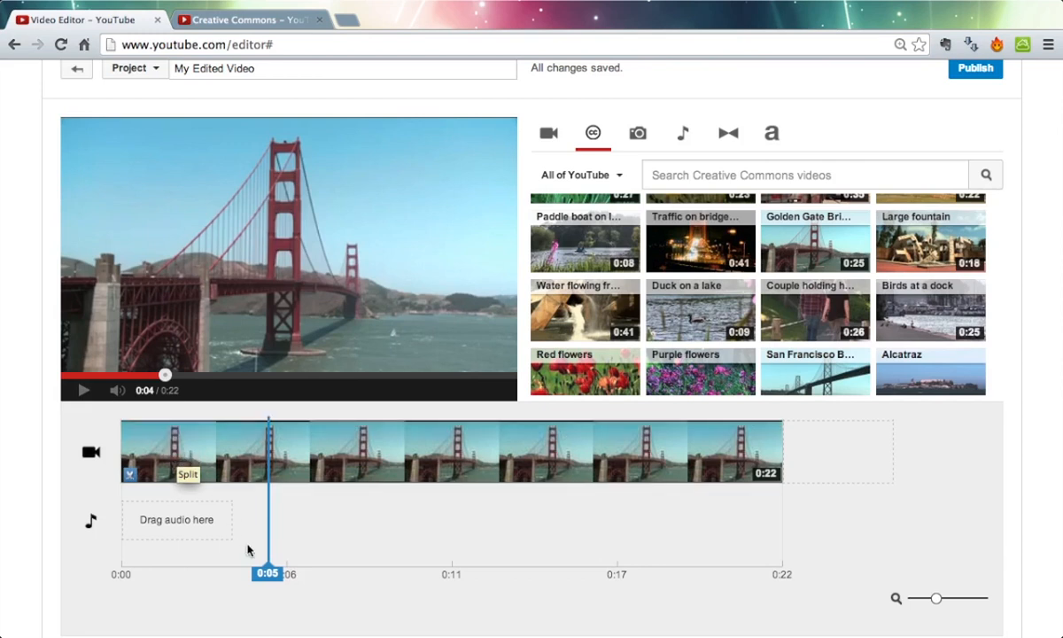
left_click_drag(267, 571, 288, 571)
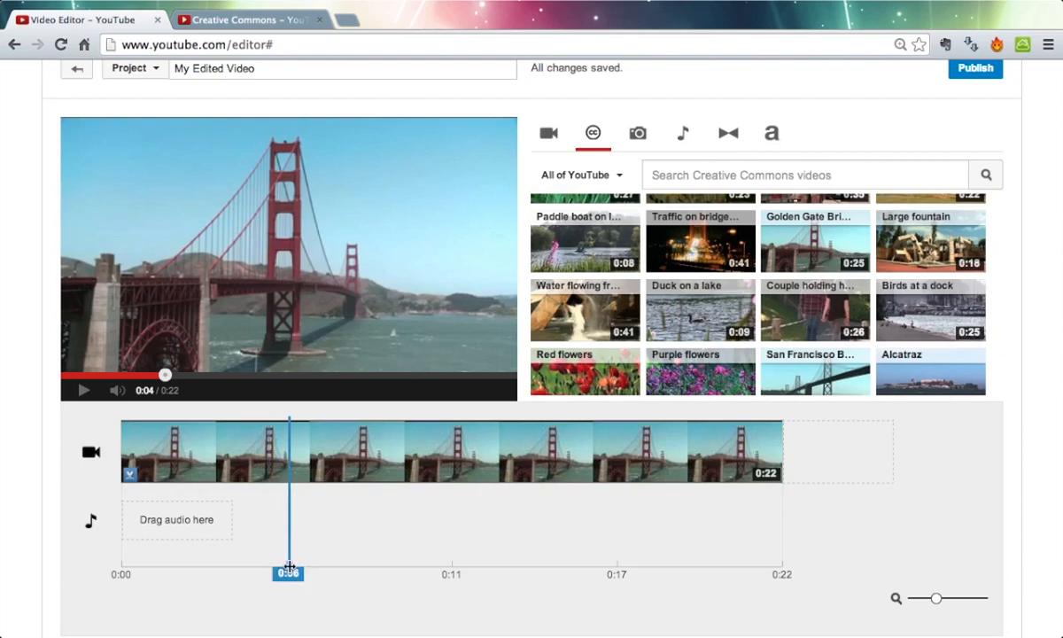
mouse_move(182, 423)
left_click(177, 456)
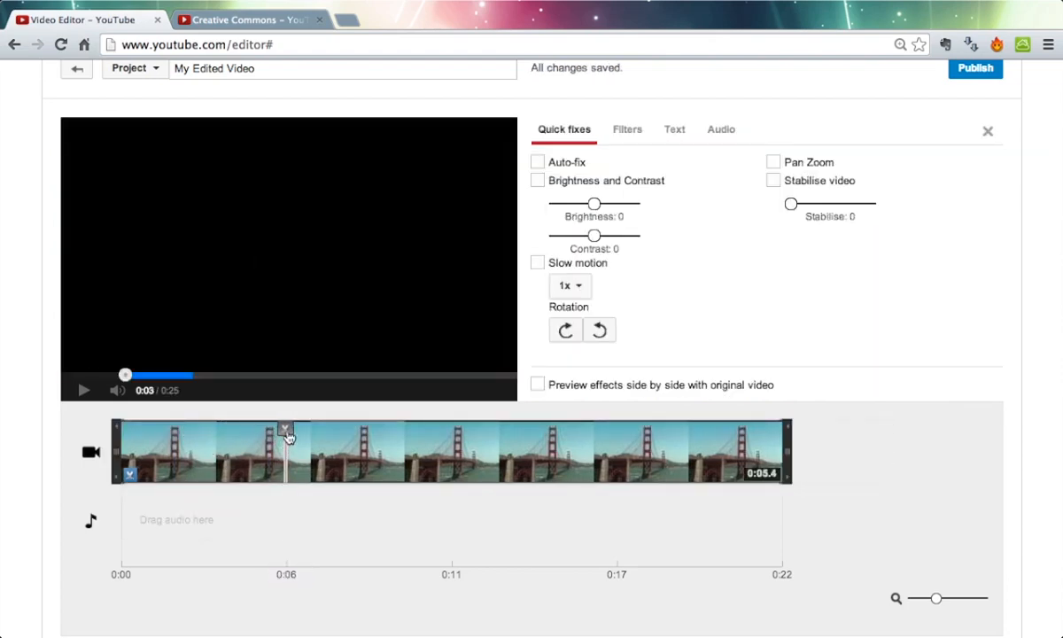
left_click(285, 430)
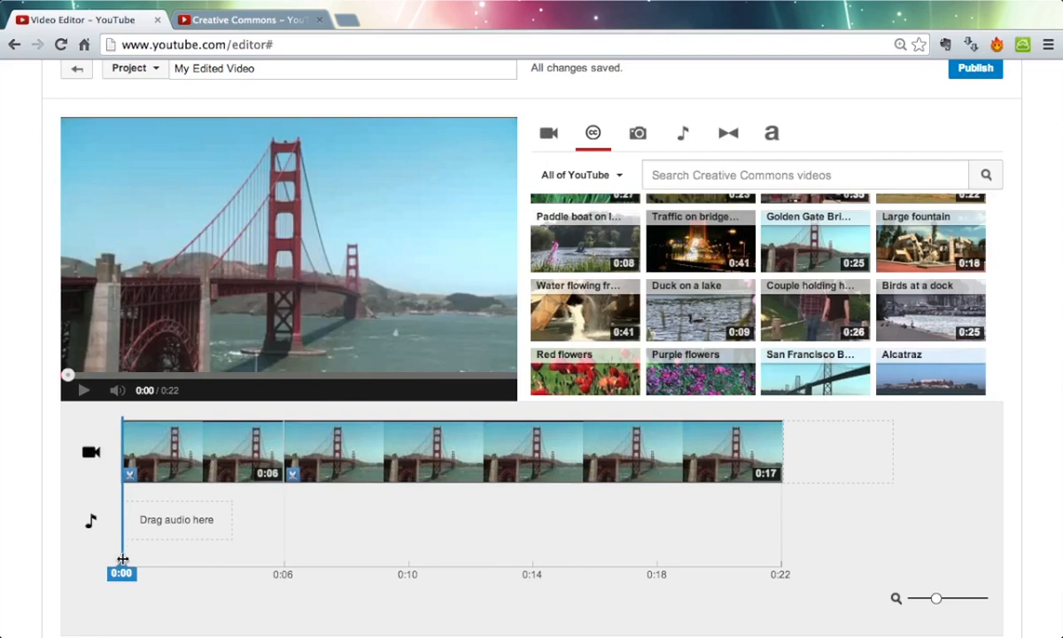
- Open the quick fixes of the first bridge segment and look over the video stabilisation and slow motion speed options
left_click_drag(122, 572, 171, 592)
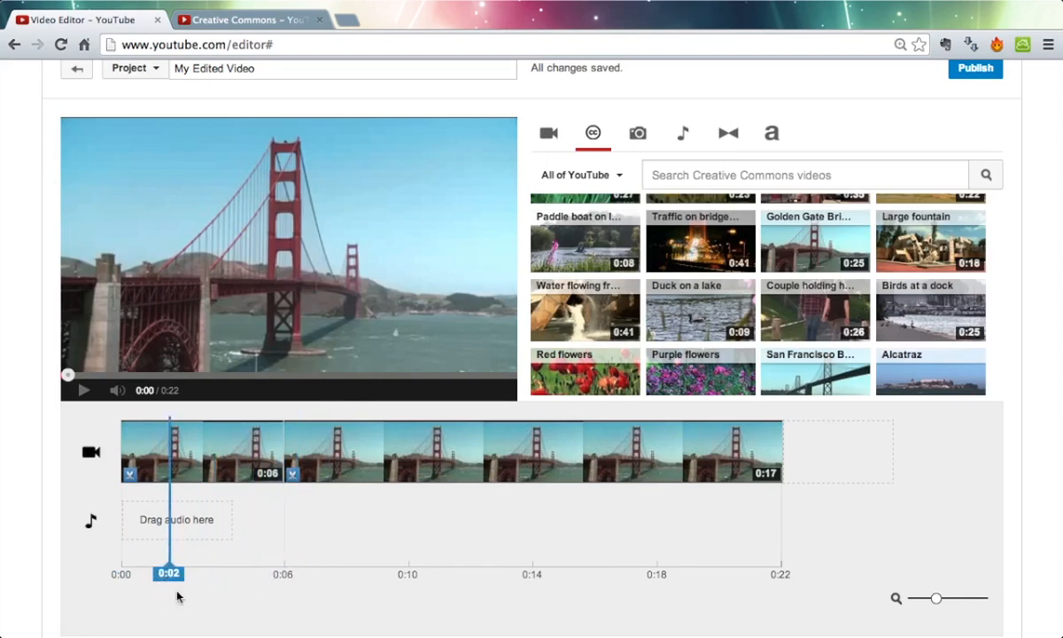
left_click(221, 454)
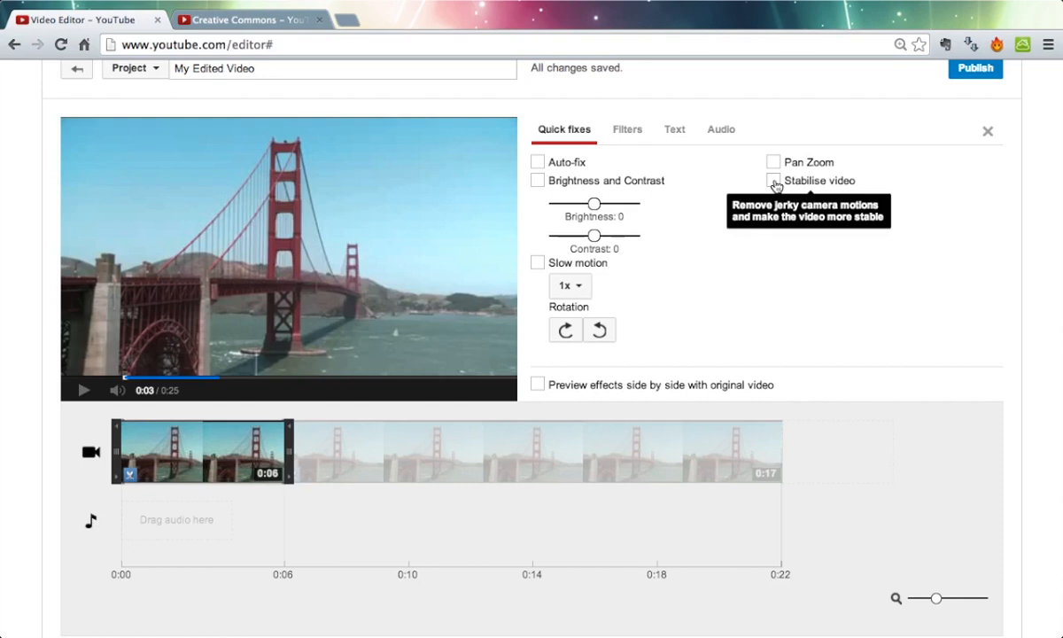
left_click(773, 181)
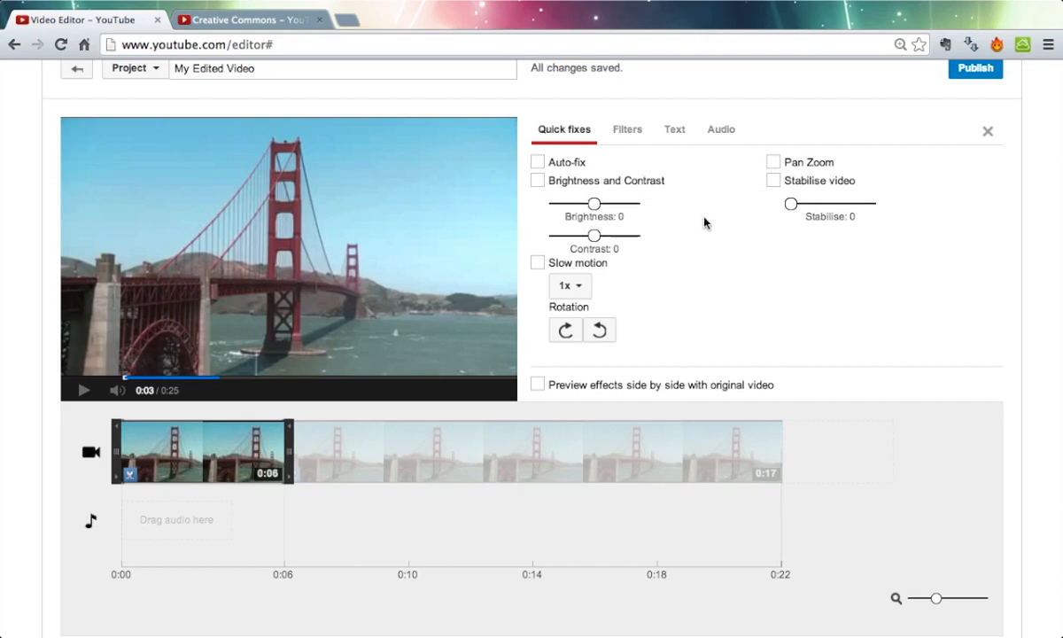
left_click(571, 286)
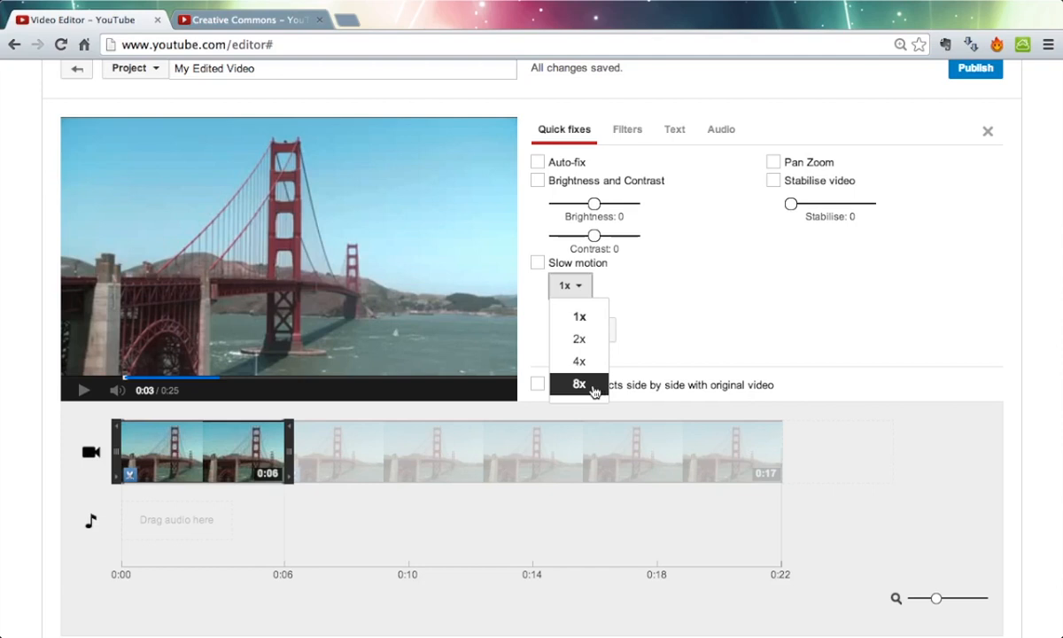
left_click(691, 306)
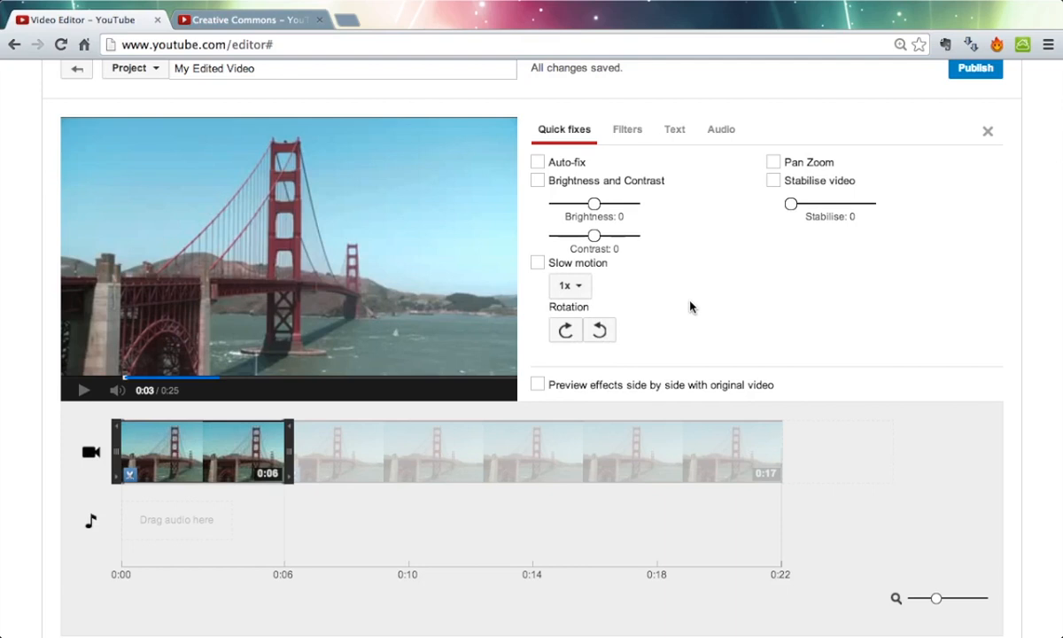
- Rotate the first bridge segment left and turn it back to the right
left_click(600, 330)
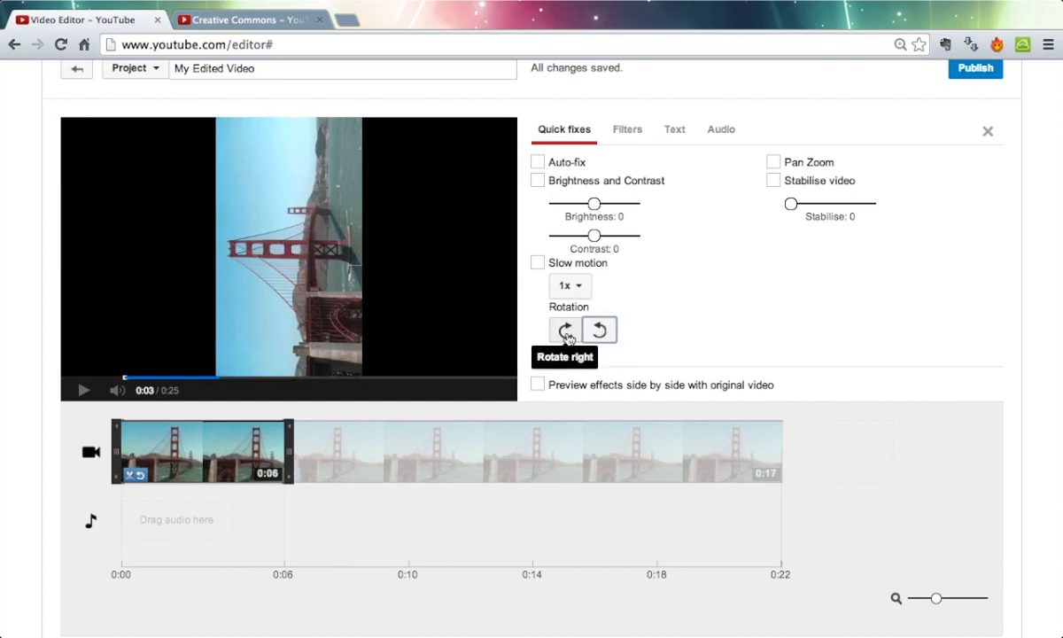
left_click(566, 333)
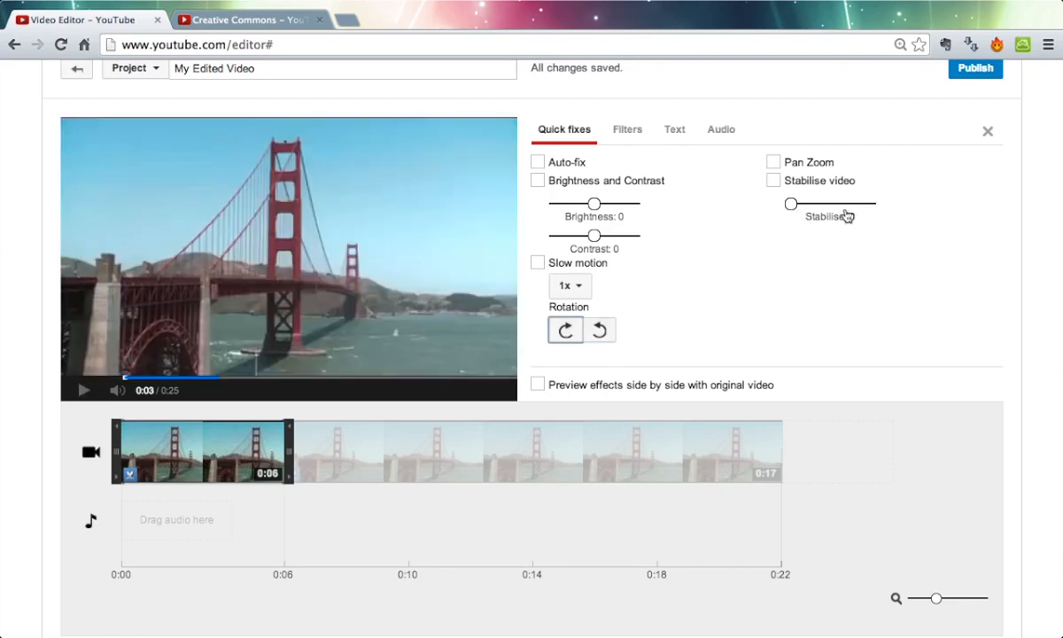
- Try the HDR-ish and Lomo-ish filters on the first bridge segment, removing each one again
left_click(627, 134)
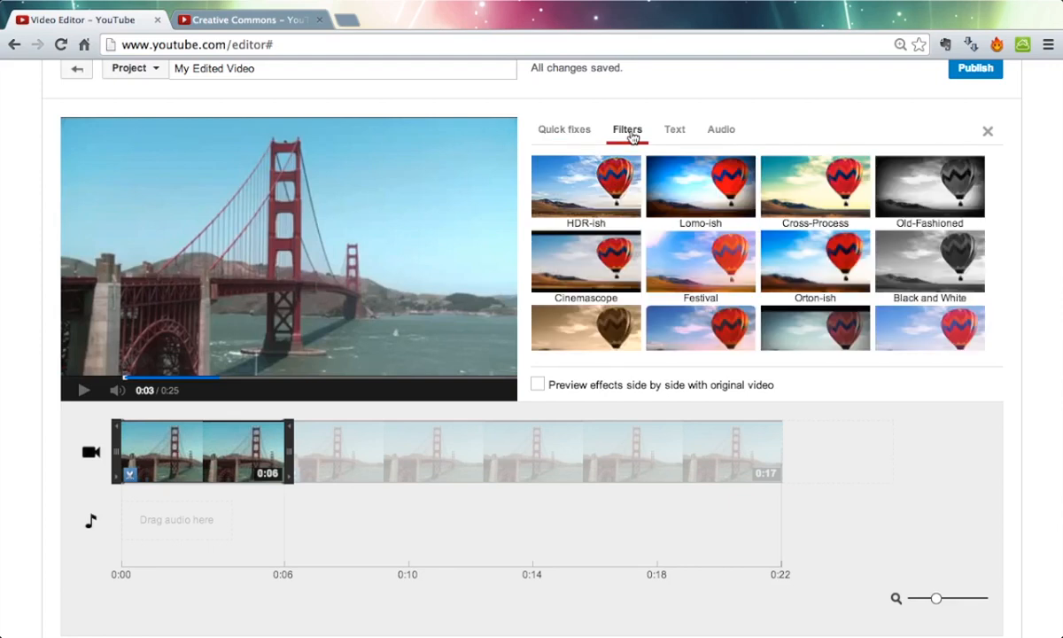
left_click(608, 184)
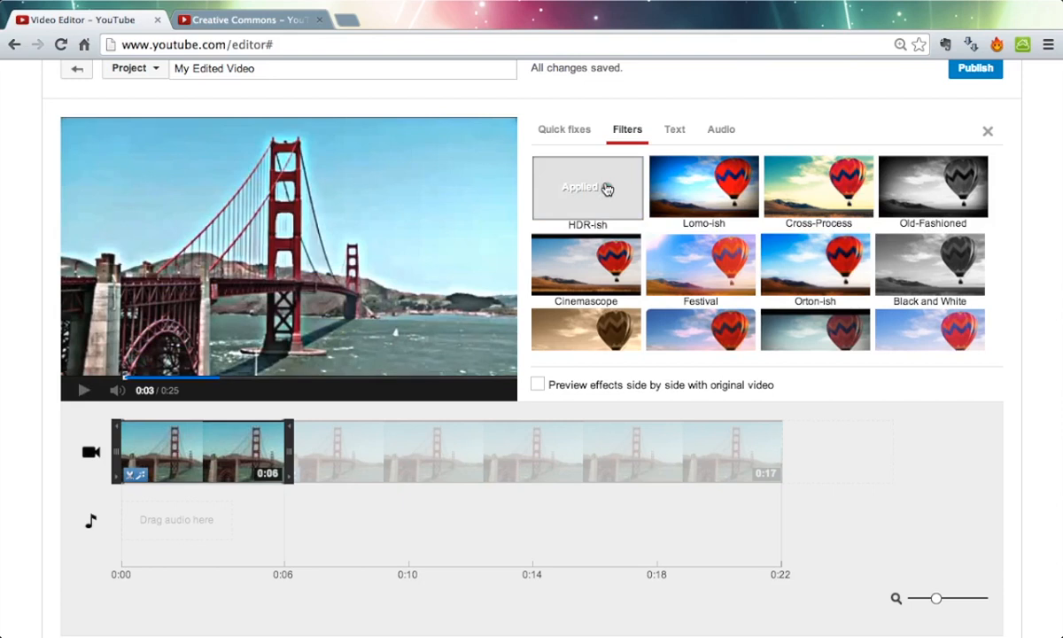
left_click(607, 188)
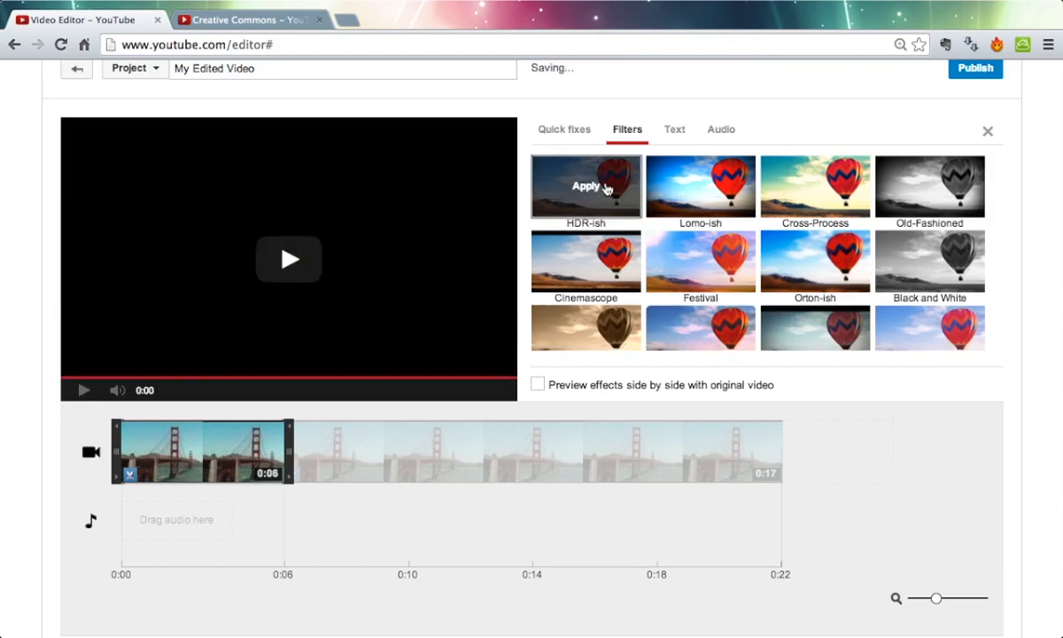
left_click(695, 187)
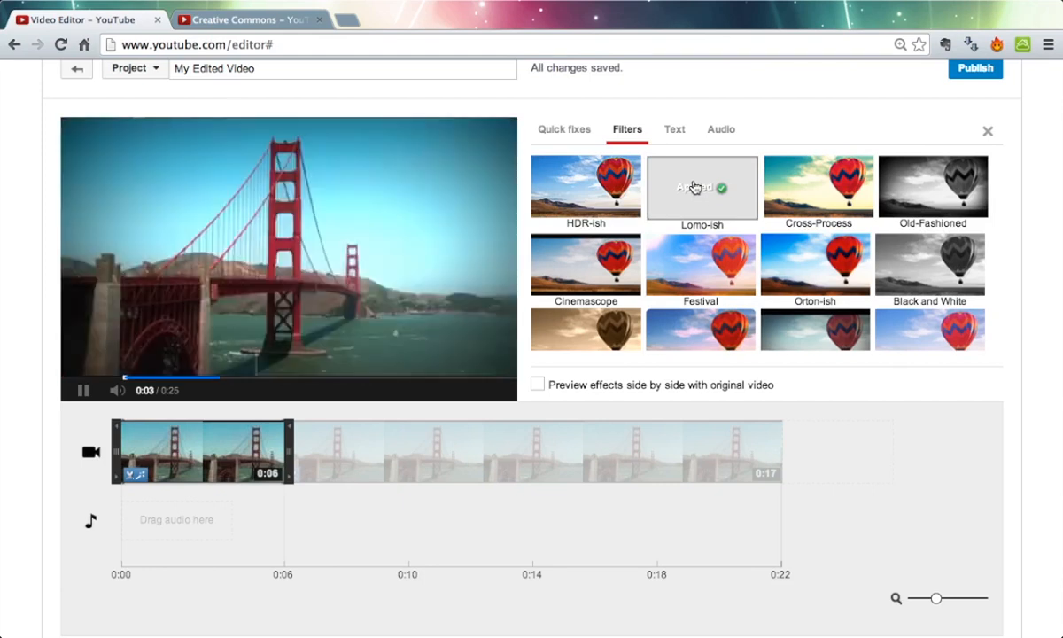
left_click(694, 187)
- Apply the Cross-Process filter to the first bridge segment, play the result and remove the filter
left_click(806, 187)
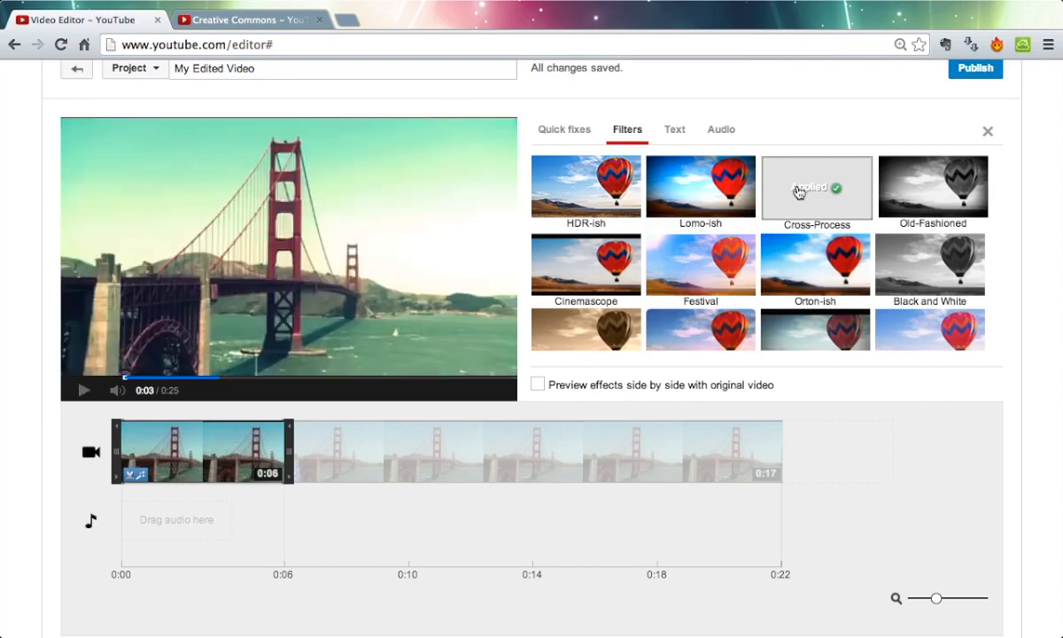
left_click(81, 390)
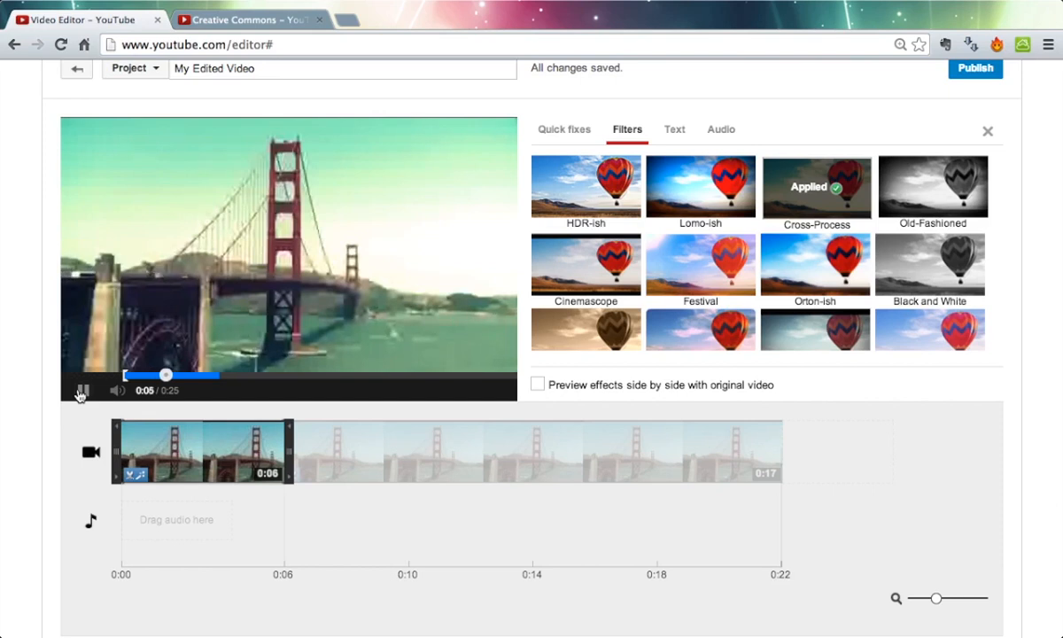
left_click(789, 209)
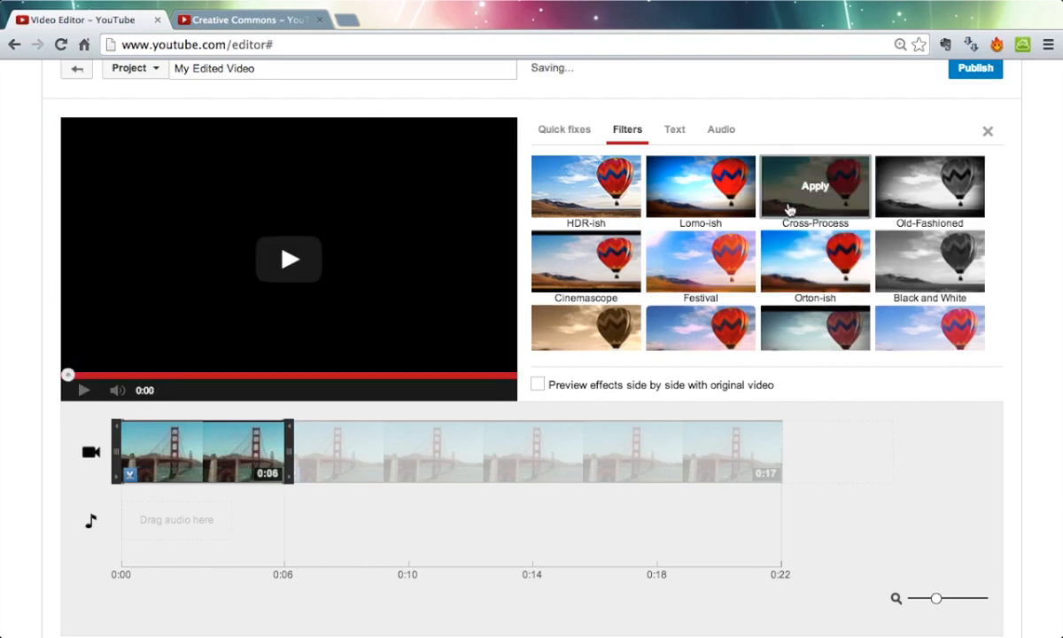
- Try the Old-Fashioned and Cinemascope filters on the first bridge segment, removing each one again
left_click(928, 193)
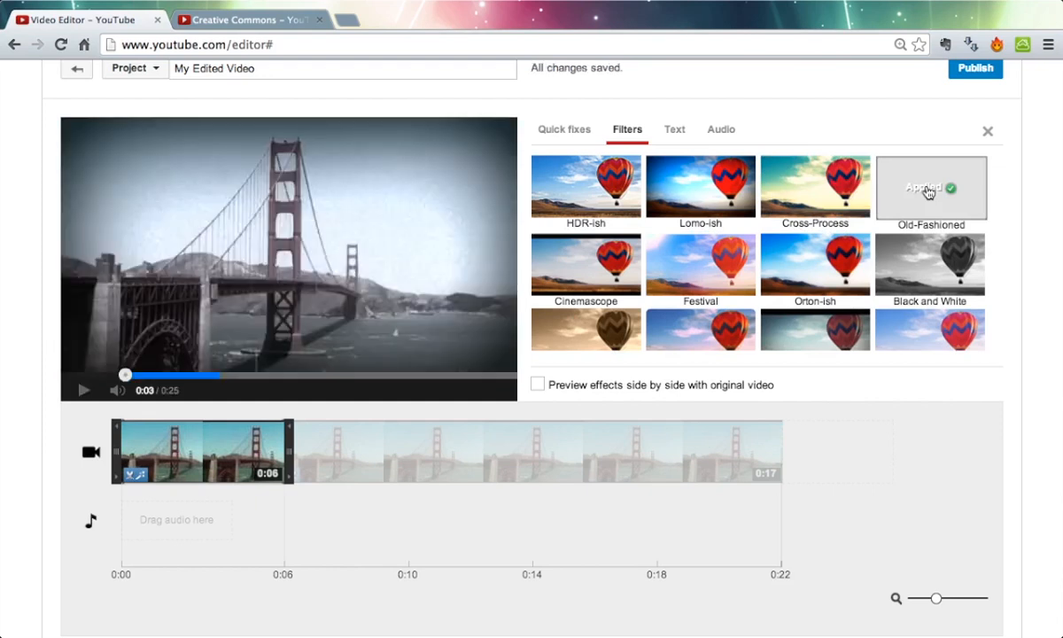
left_click(928, 193)
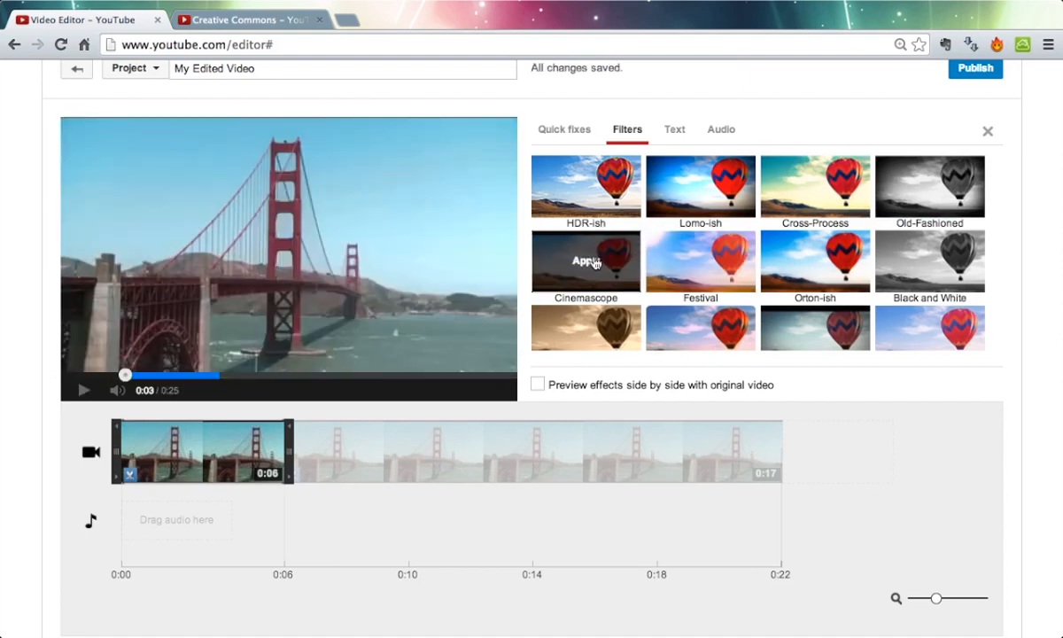
left_click(596, 263)
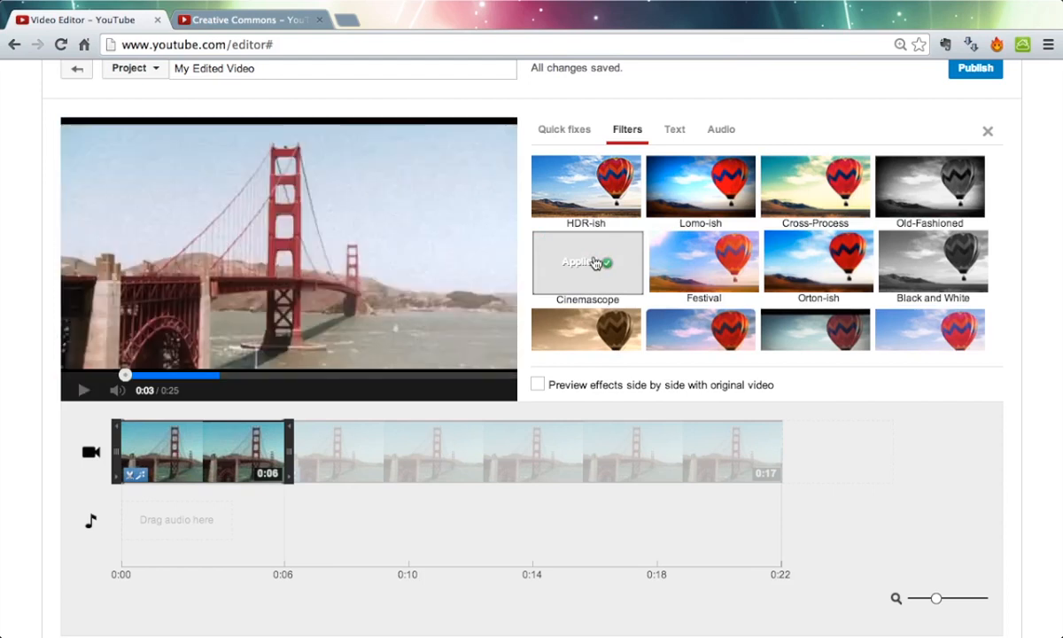
left_click(596, 263)
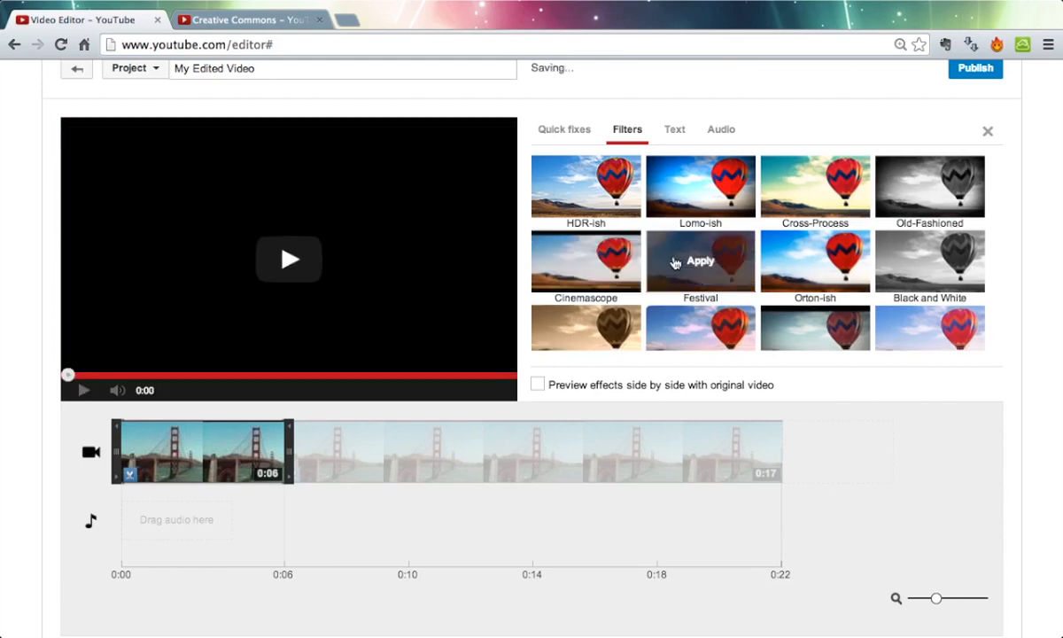
- Apply the Festival filter to the first bridge segment
left_click(675, 263)
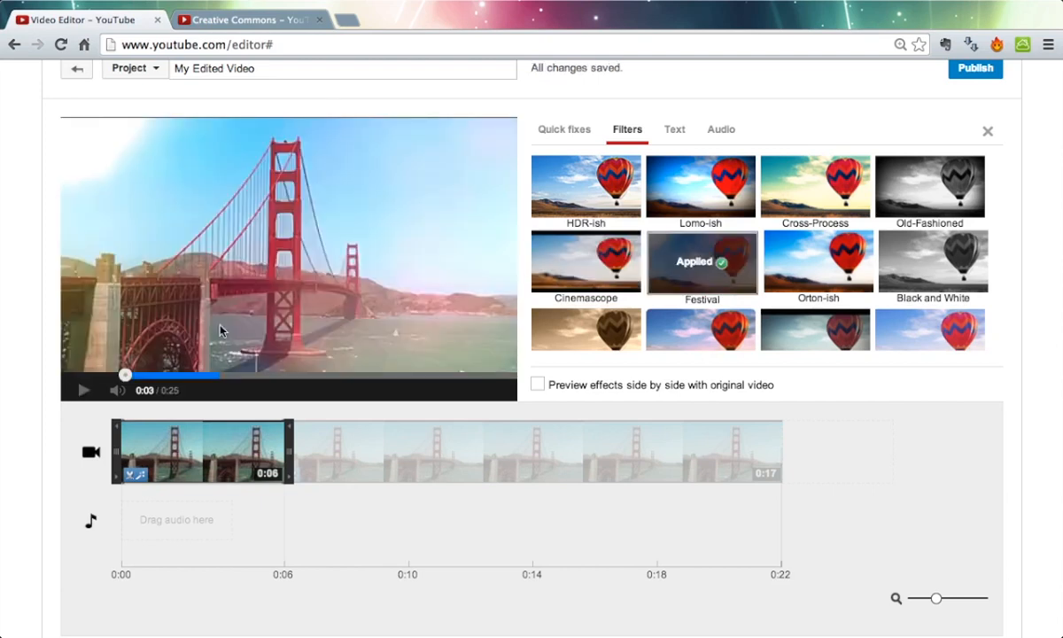
- Play the first bridge segment with the Festival filter, remove it and try the Black and White filter
left_click(82, 390)
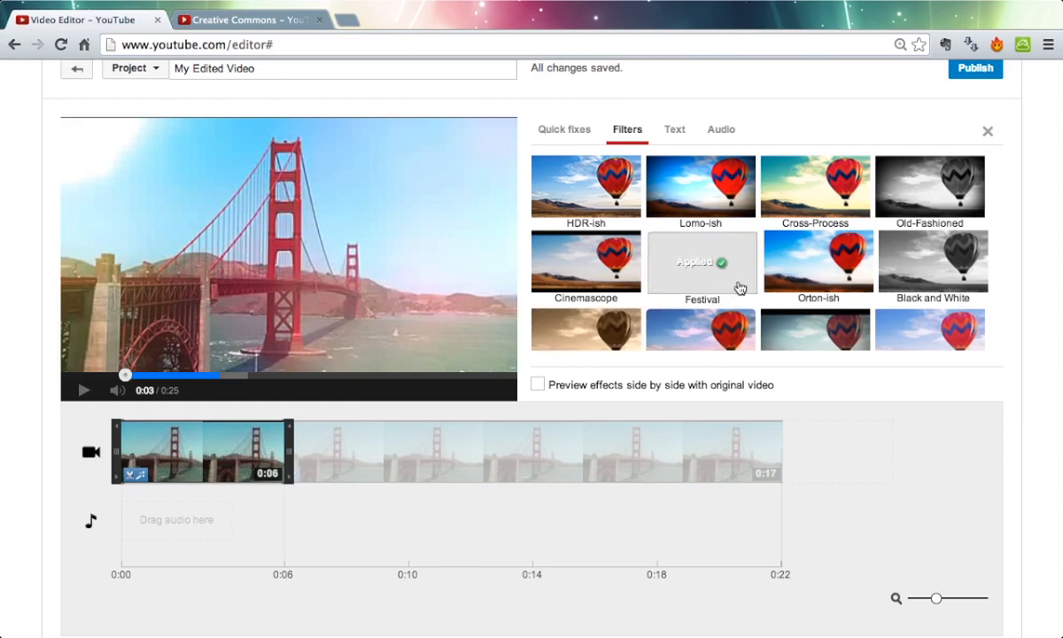
left_click(824, 268)
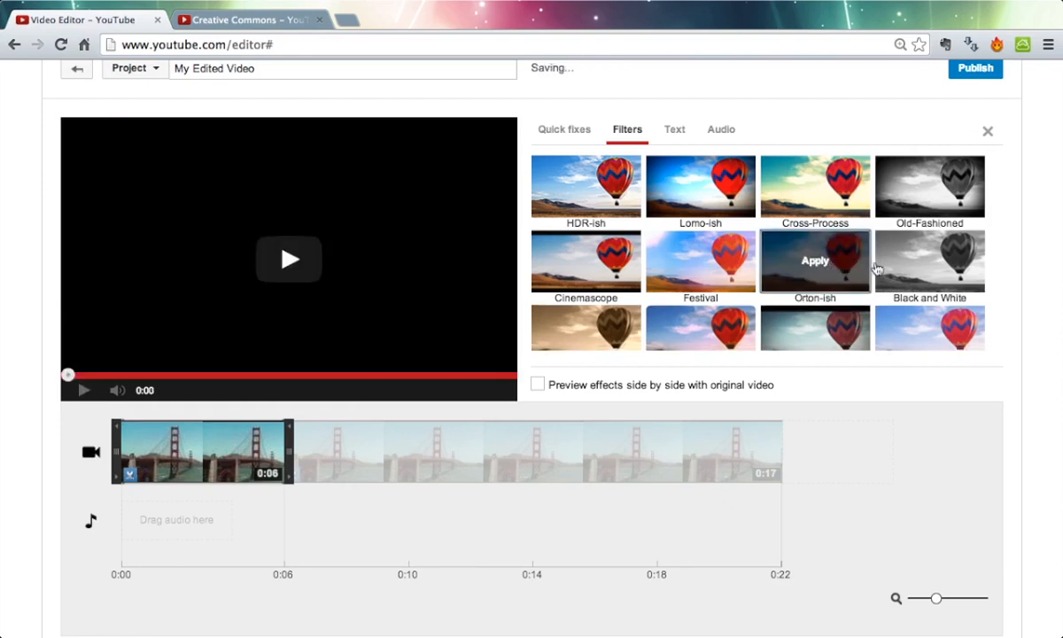
left_click(913, 271)
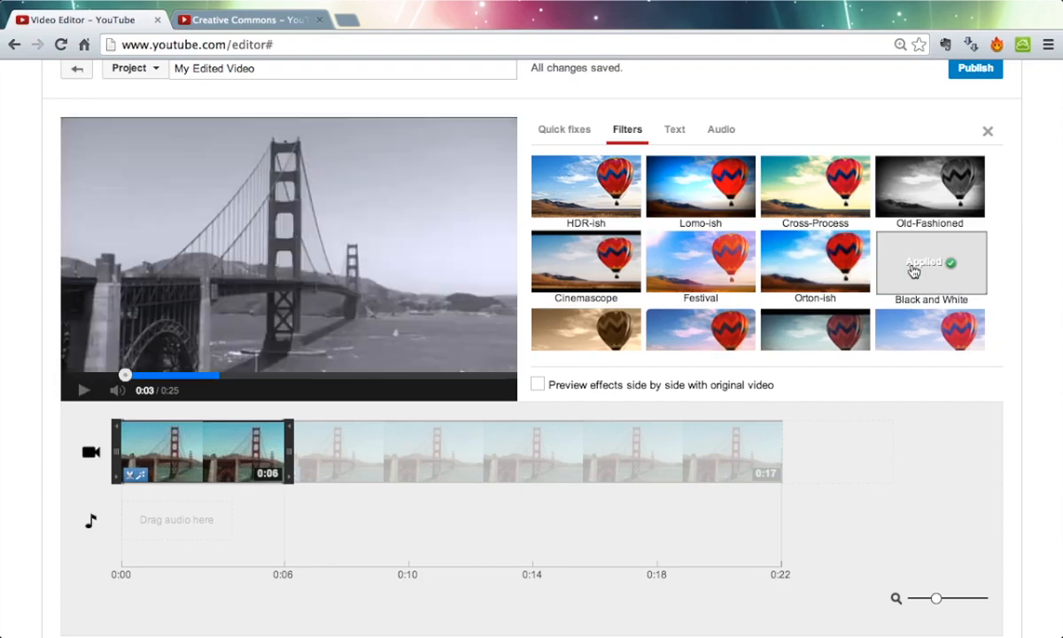
- Try the Pixelate filter on the first bridge segment and remove it again
scroll(913, 271, "down", 5)
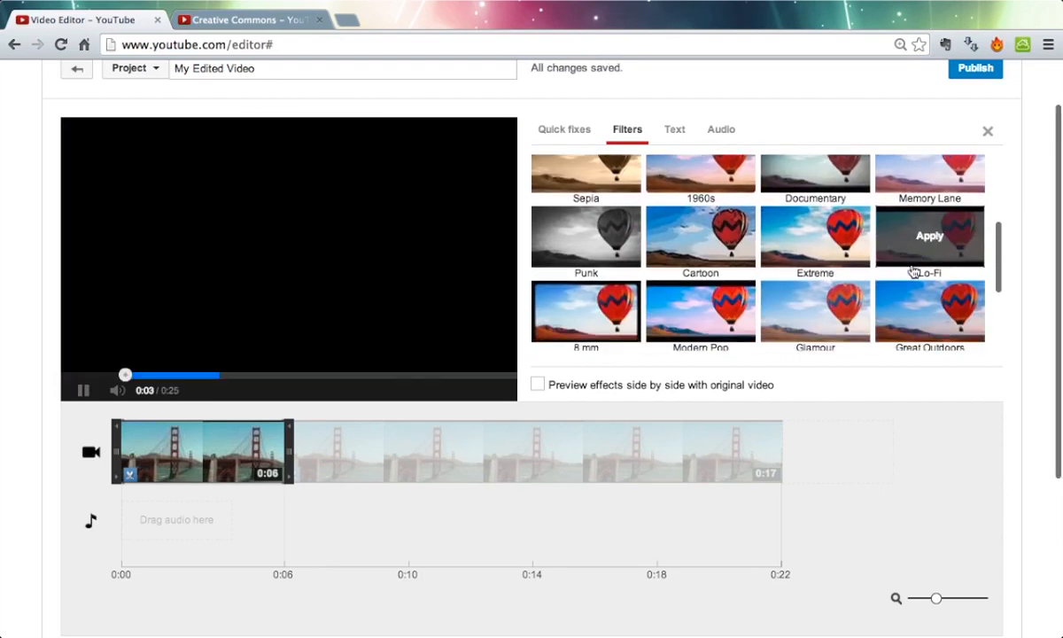
scroll(913, 271, "down", 6)
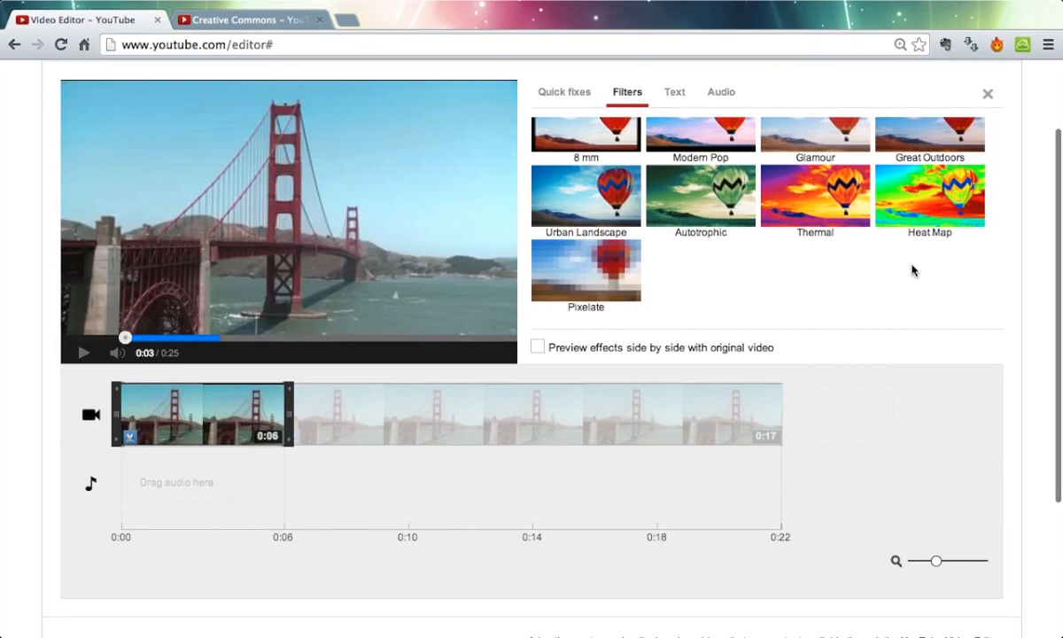
left_click(620, 266)
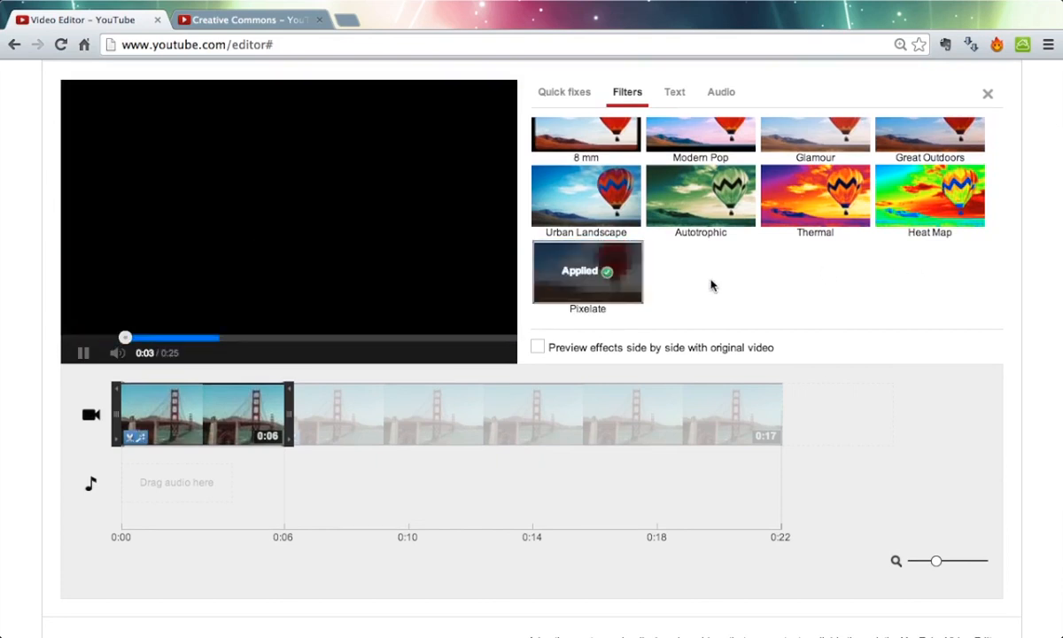
left_click(572, 296)
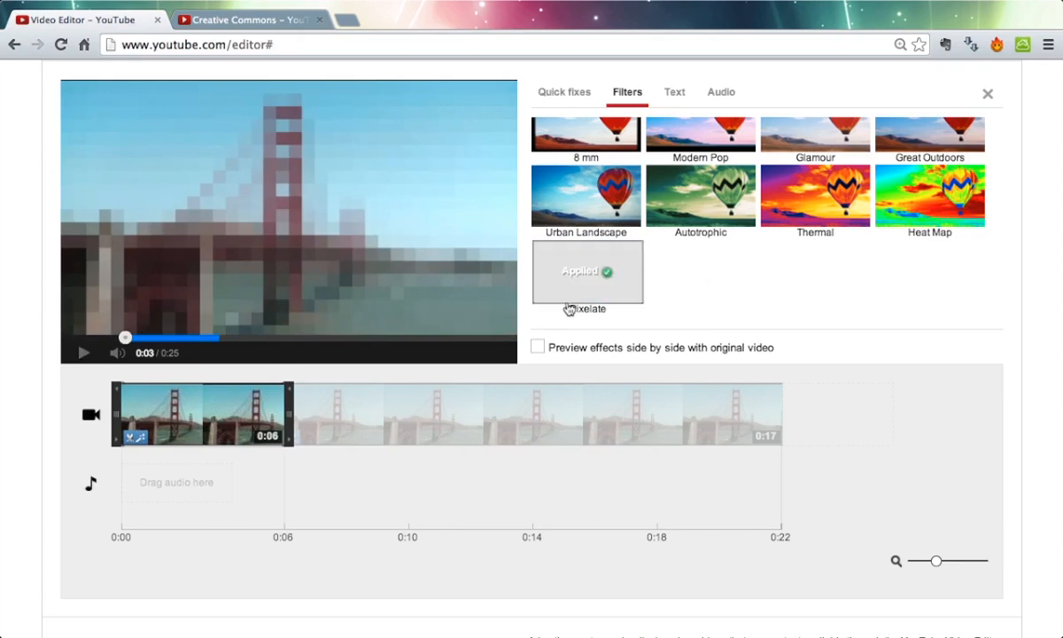
- Apply the Documentary filter to the first bridge segment, play the result and remove the filter
scroll(619, 293, "up", 1)
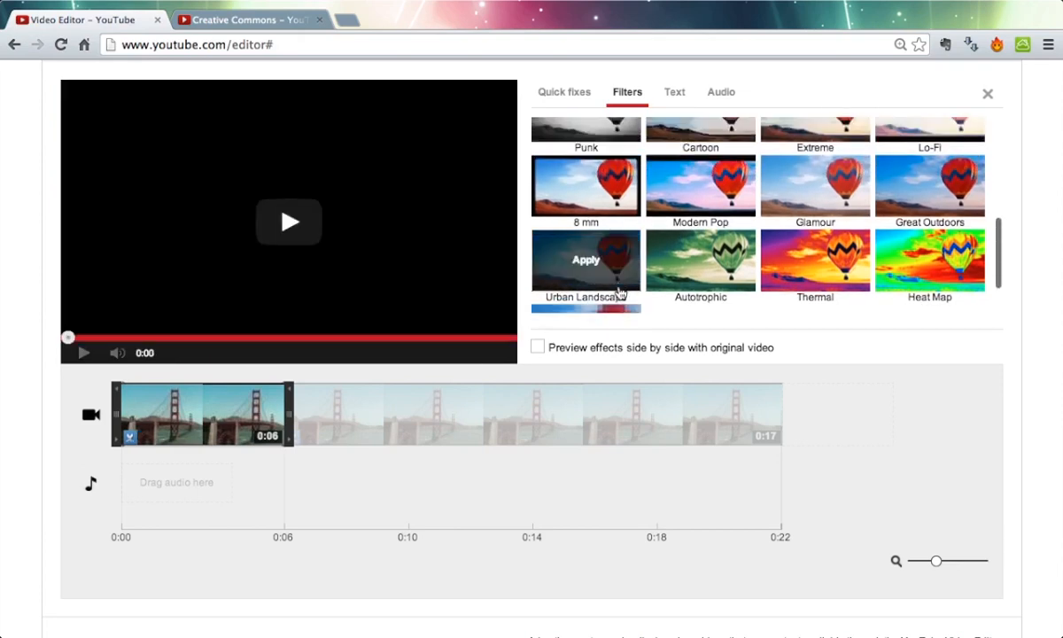
scroll(822, 227, "up", 2)
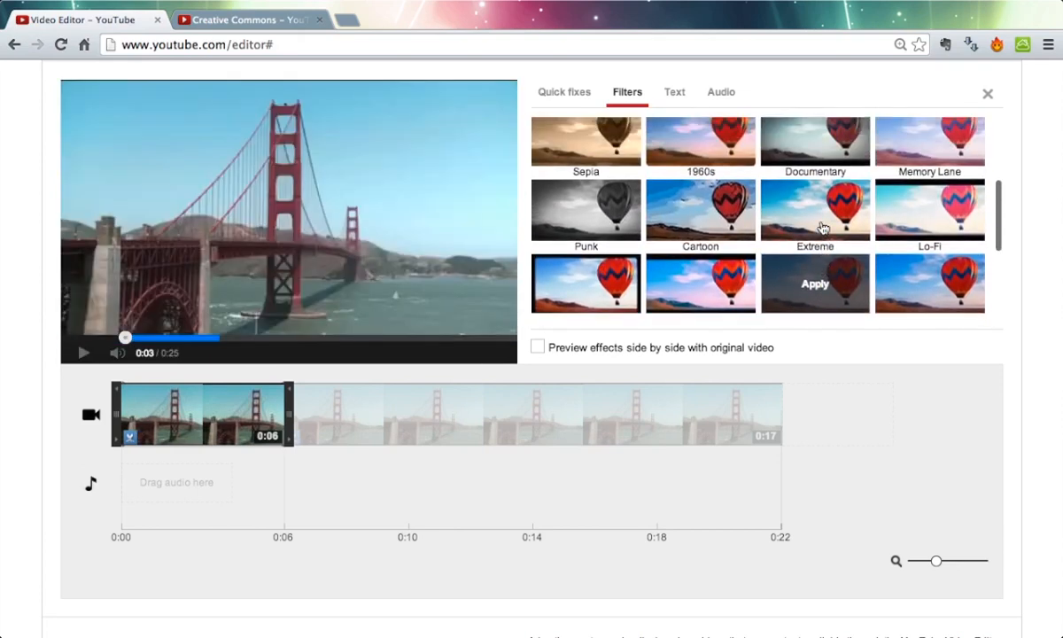
scroll(822, 227, "up", 2)
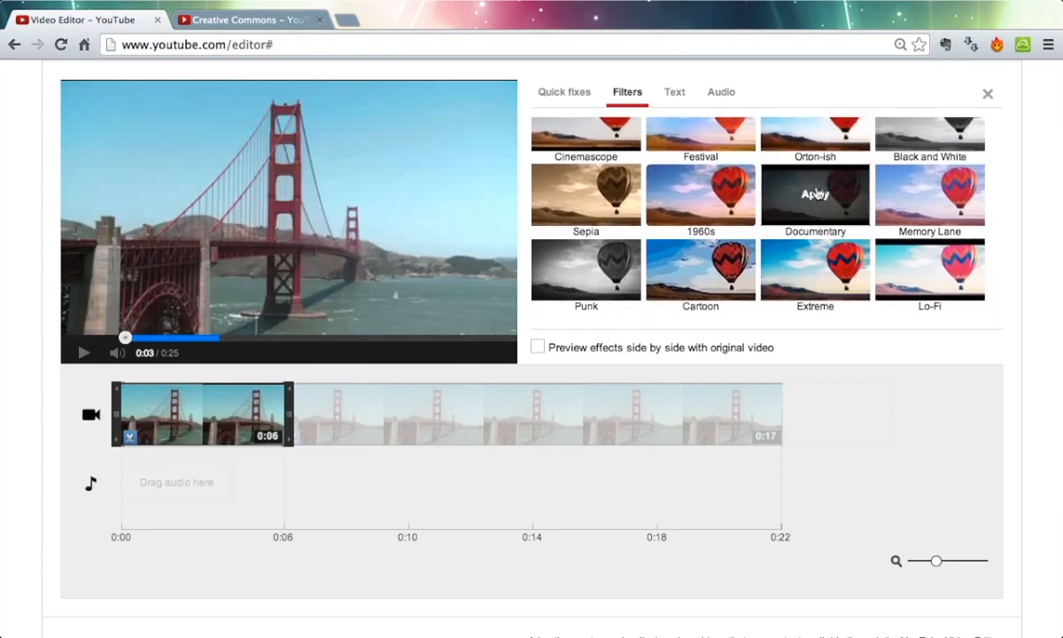
left_click(816, 193)
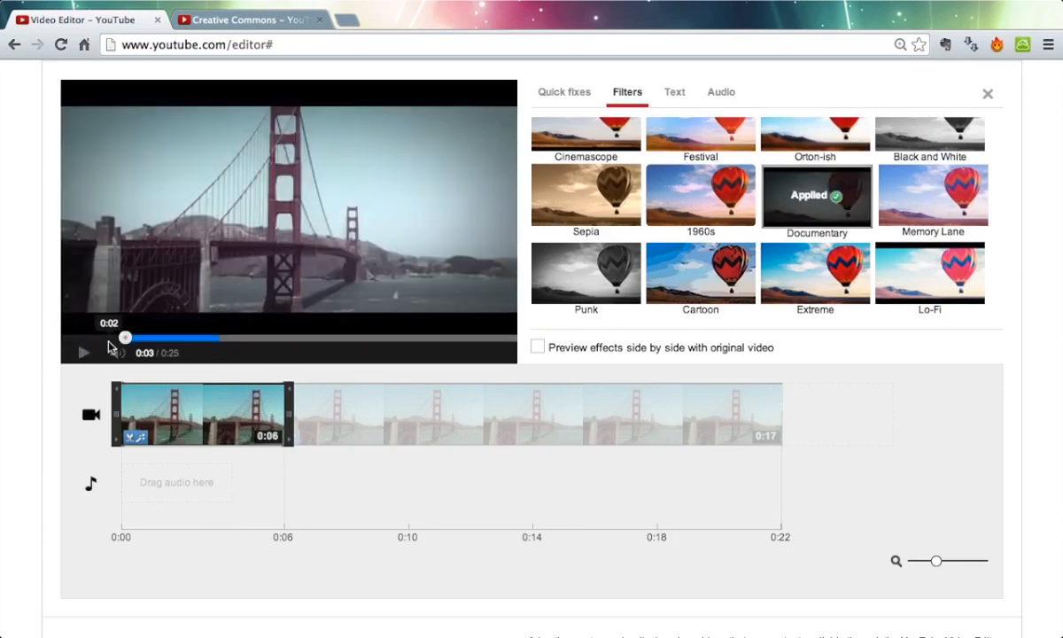
left_click(85, 353)
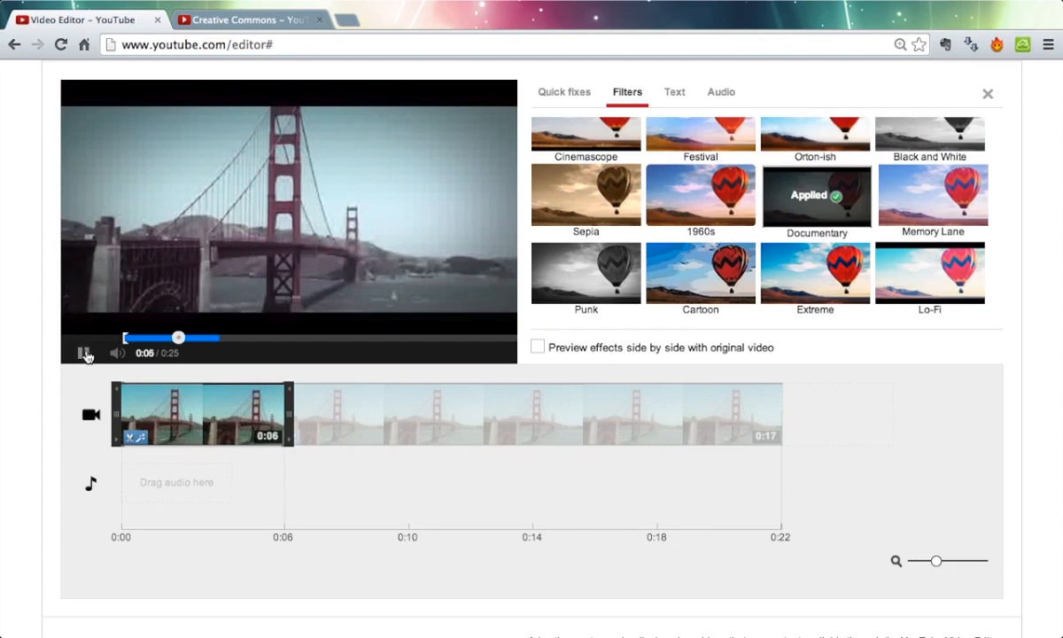
left_click(85, 354)
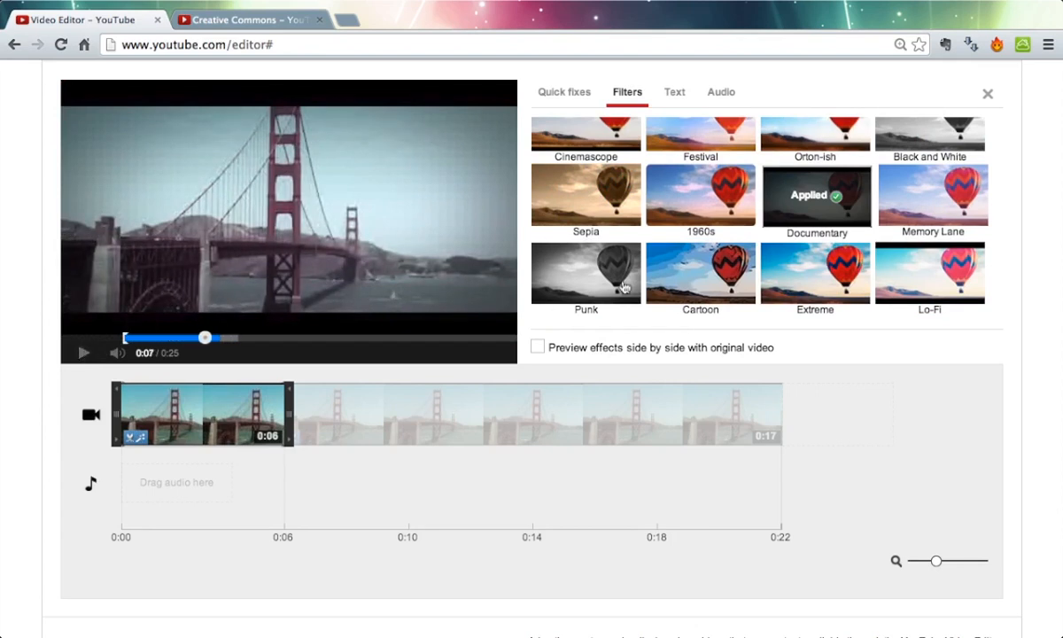
left_click(798, 214)
- Enable the text overlay on the first bridge segment and view the available fonts, keeping Open Sans
scroll(797, 210, "up", 4)
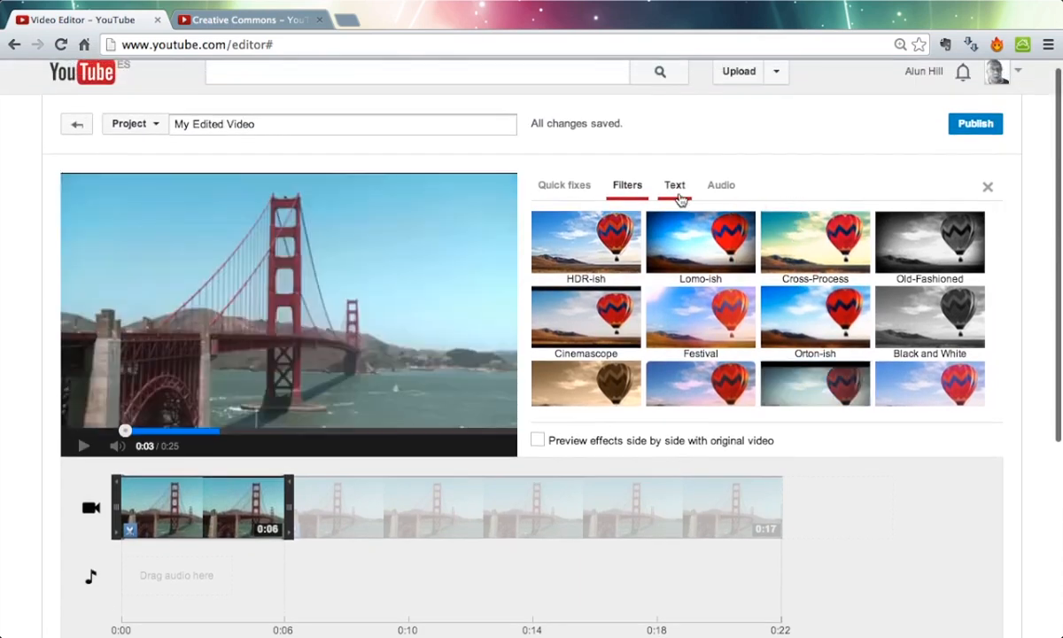
left_click(680, 196)
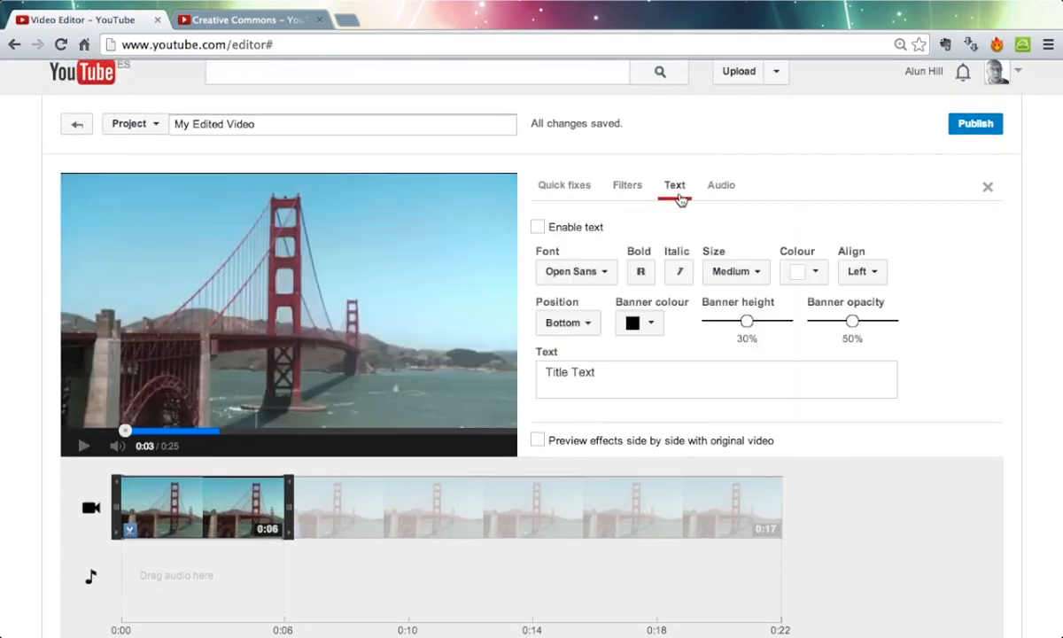
mouse_move(168, 482)
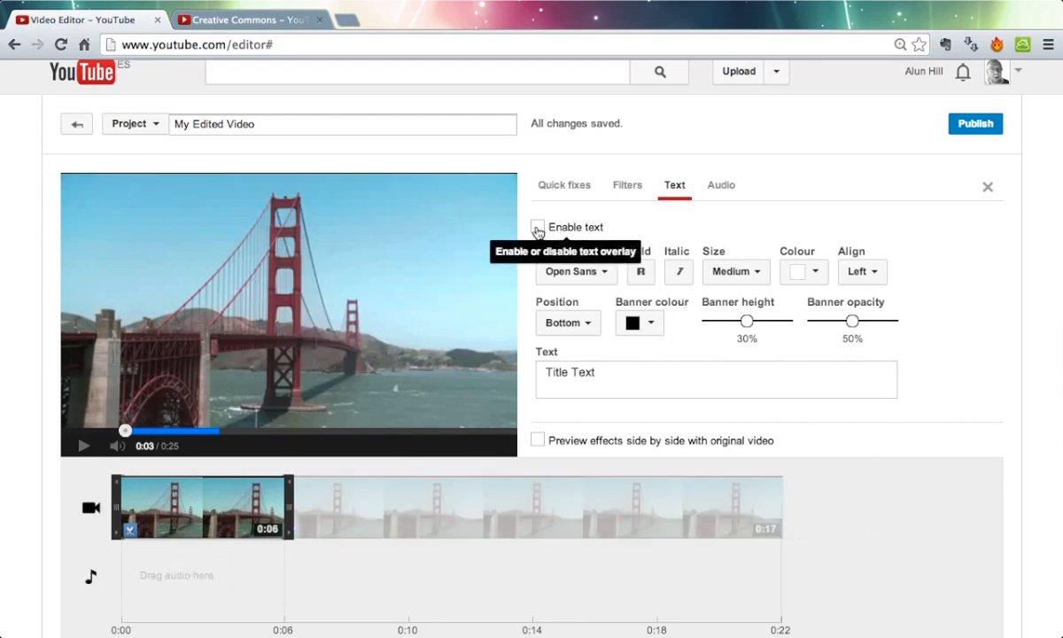
left_click(537, 228)
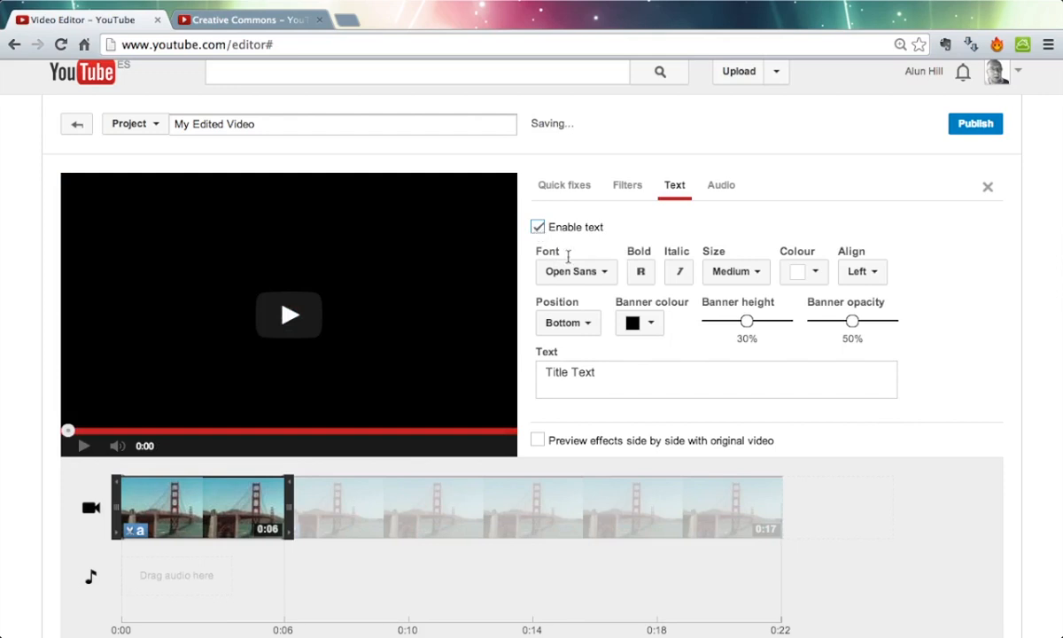
left_click(582, 275)
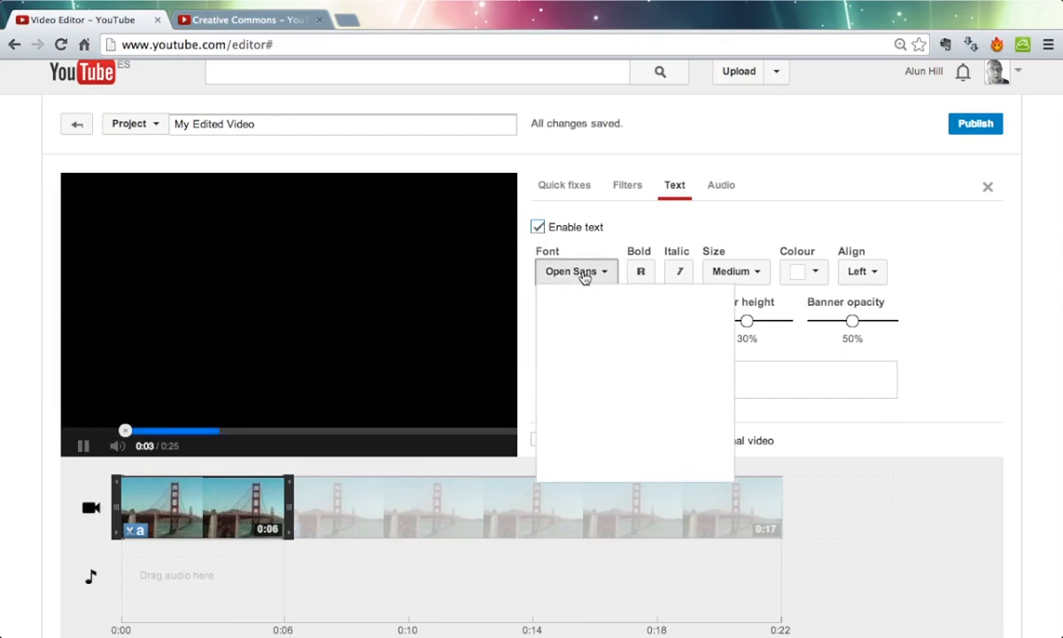
left_click(582, 274)
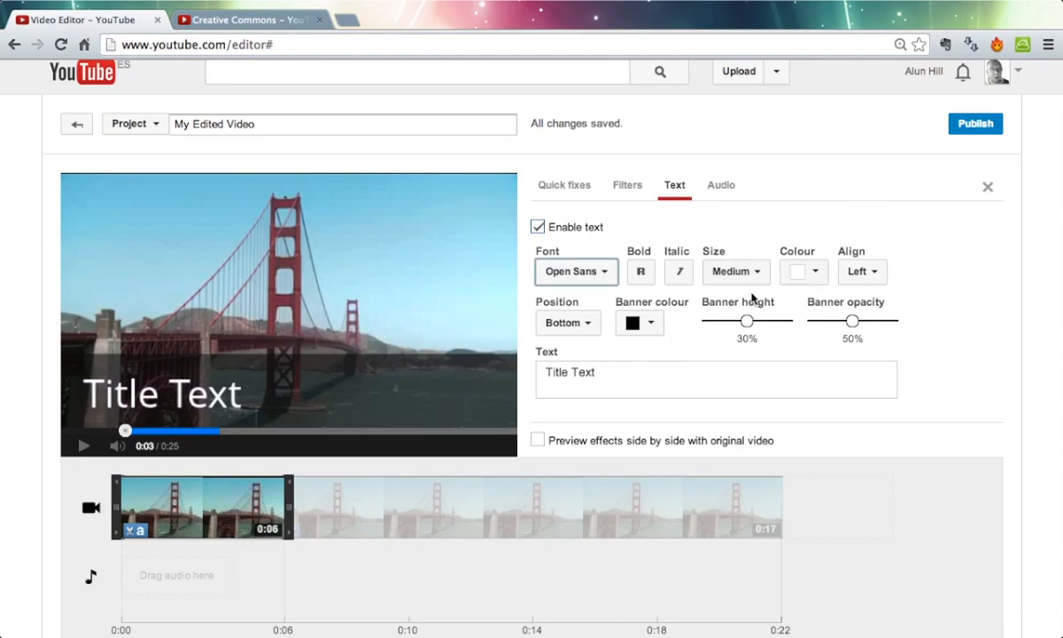
- Replace the overlay's title text with "San Francisco"
left_click(672, 367)
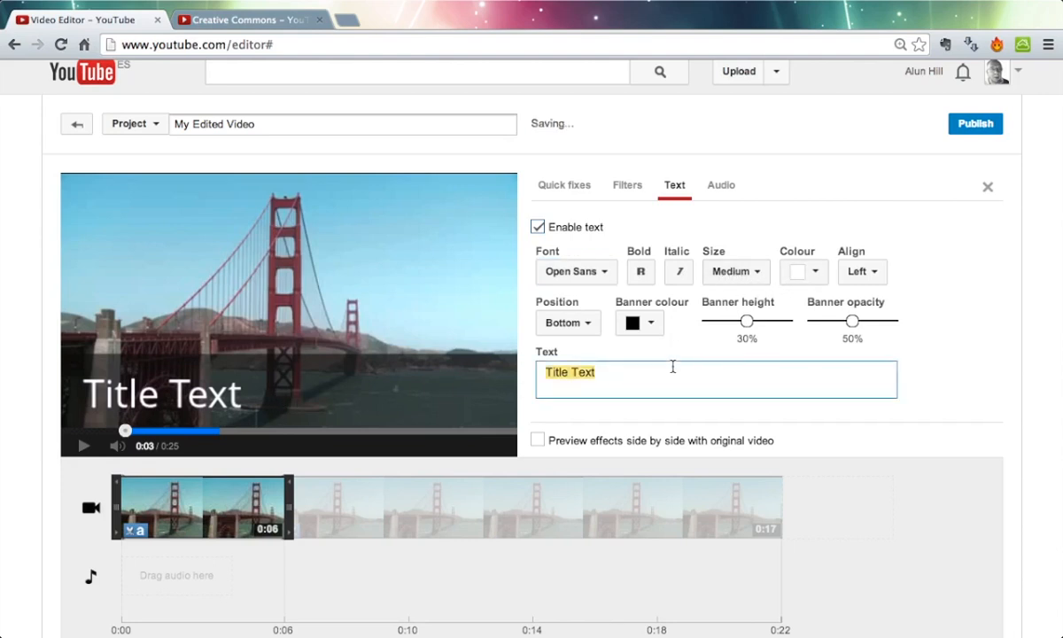
type("San")
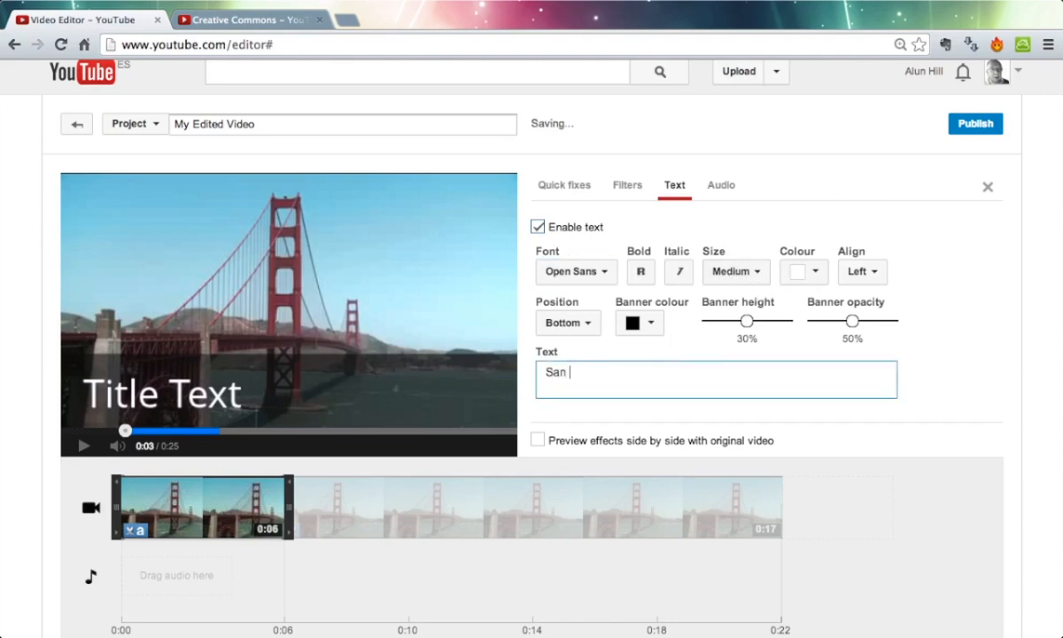
type(" Fr")
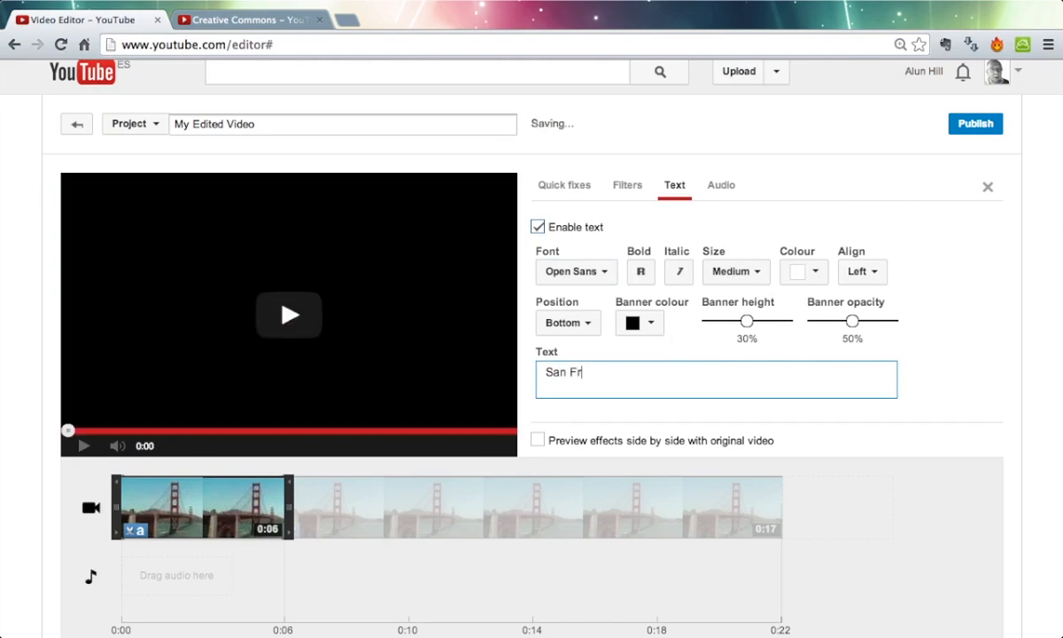
type("ancisc")
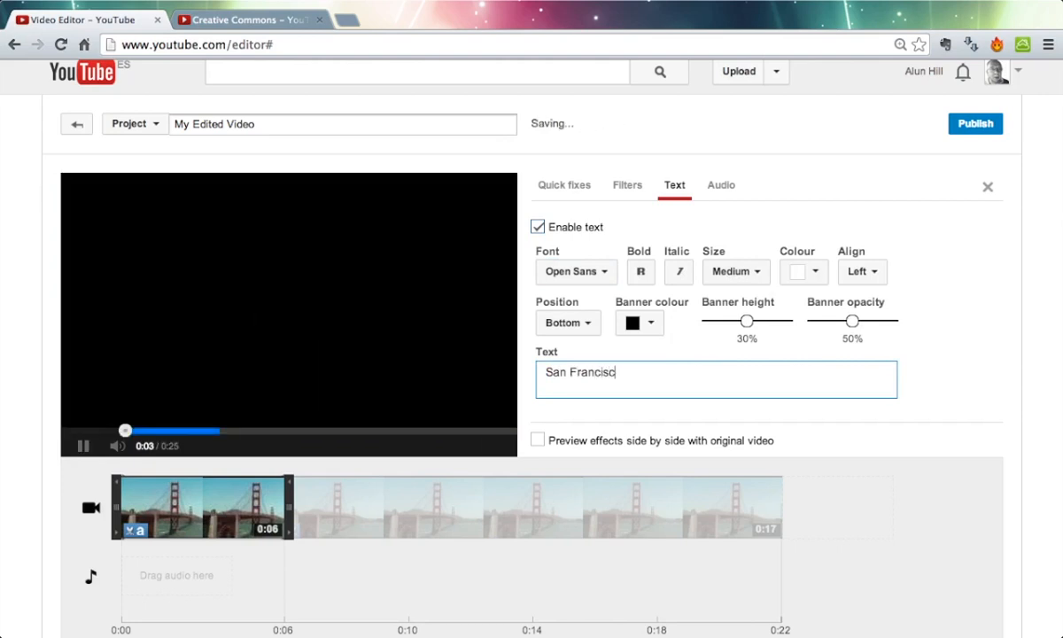
type("o")
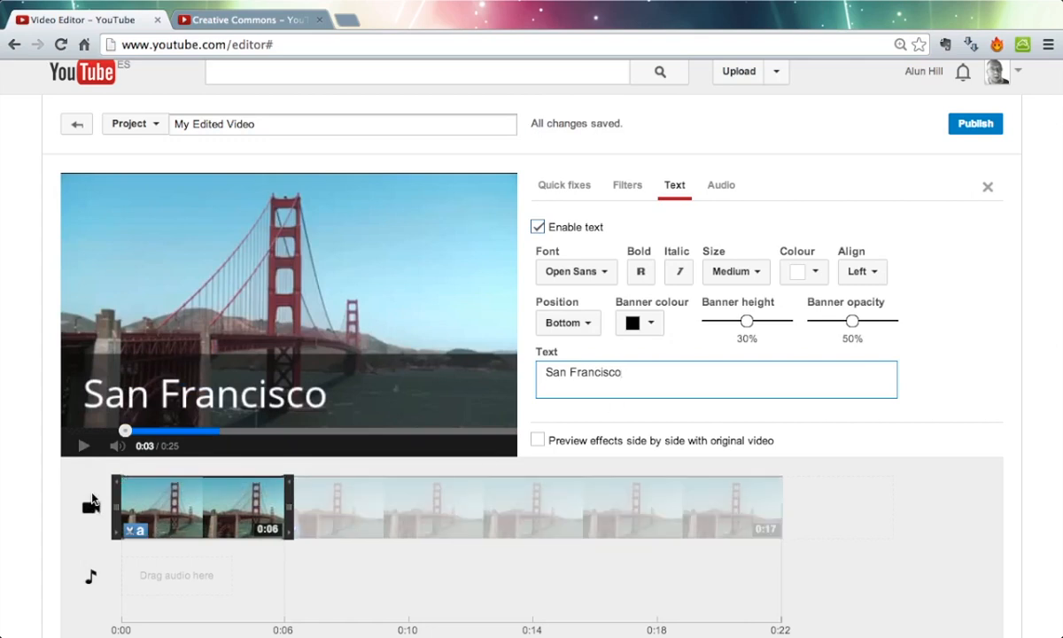
- Play the titled first segment, check the second segment for a title, and return to the first segment
left_click(83, 447)
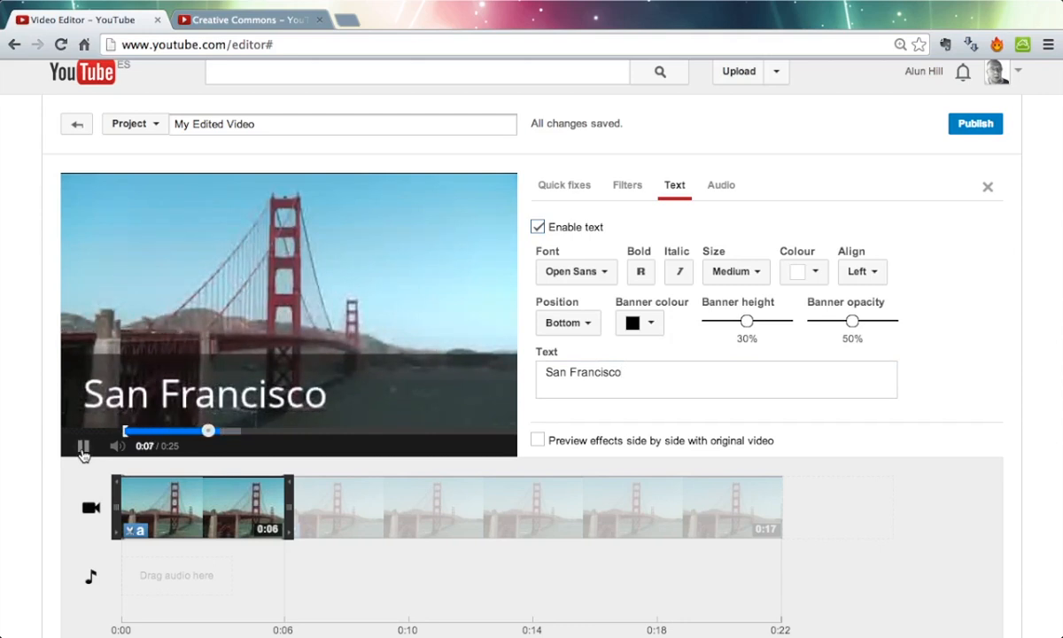
left_click(82, 450)
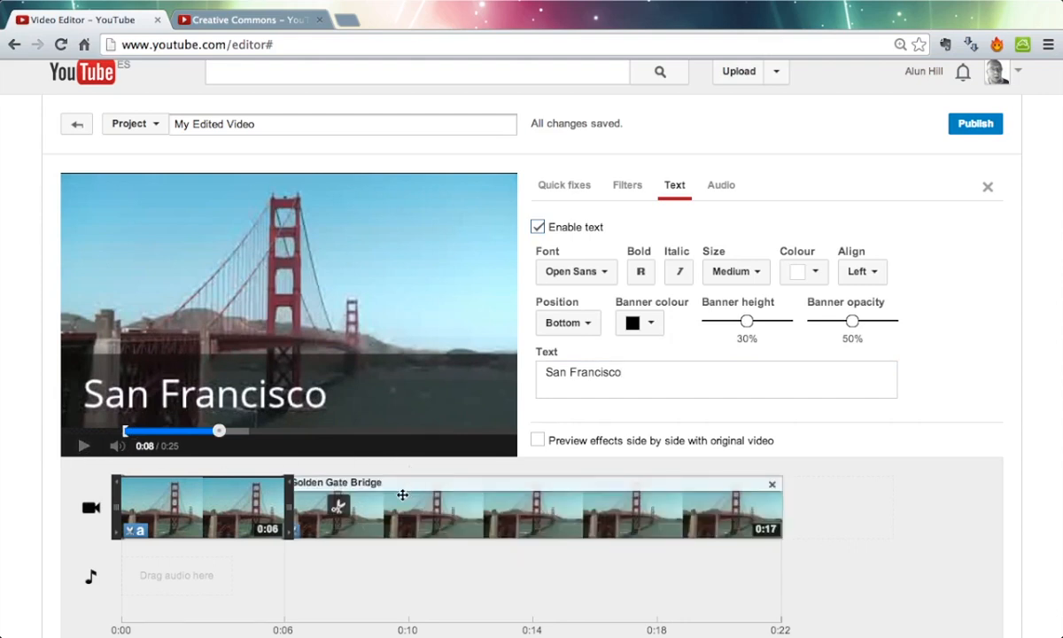
left_click(402, 494)
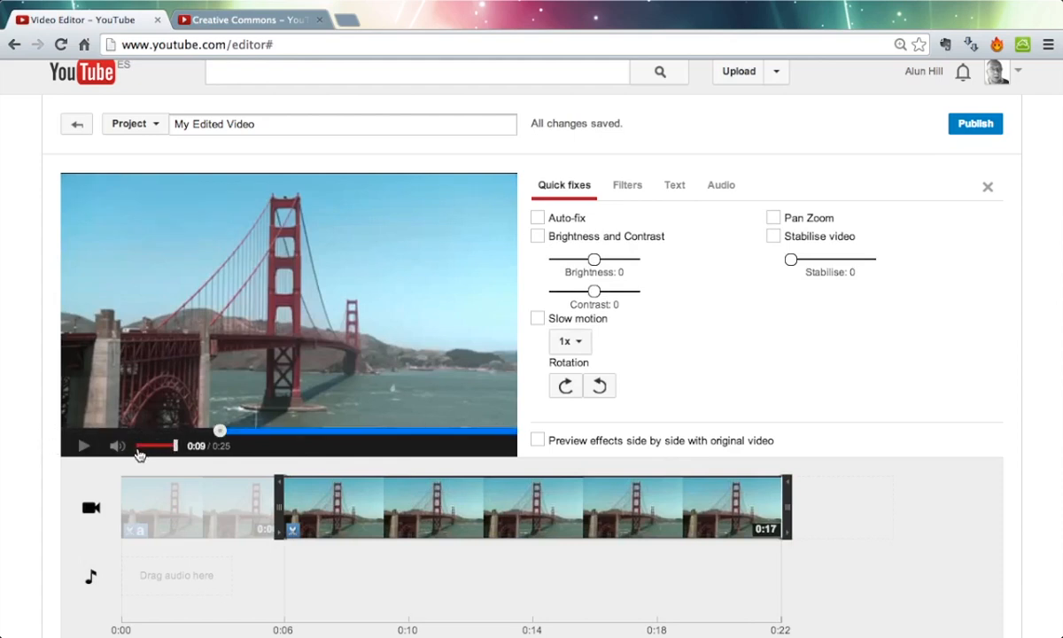
left_click(253, 506)
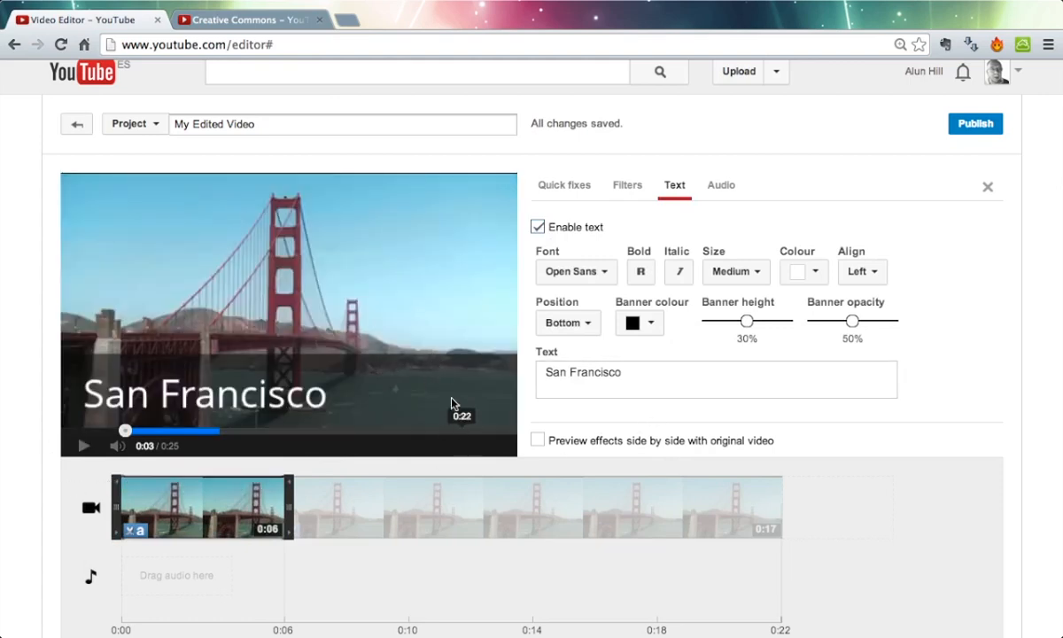
- Try banner opacities of 25%, 100% and 0% behind the San Francisco title
left_click_drag(852, 320, 834, 322)
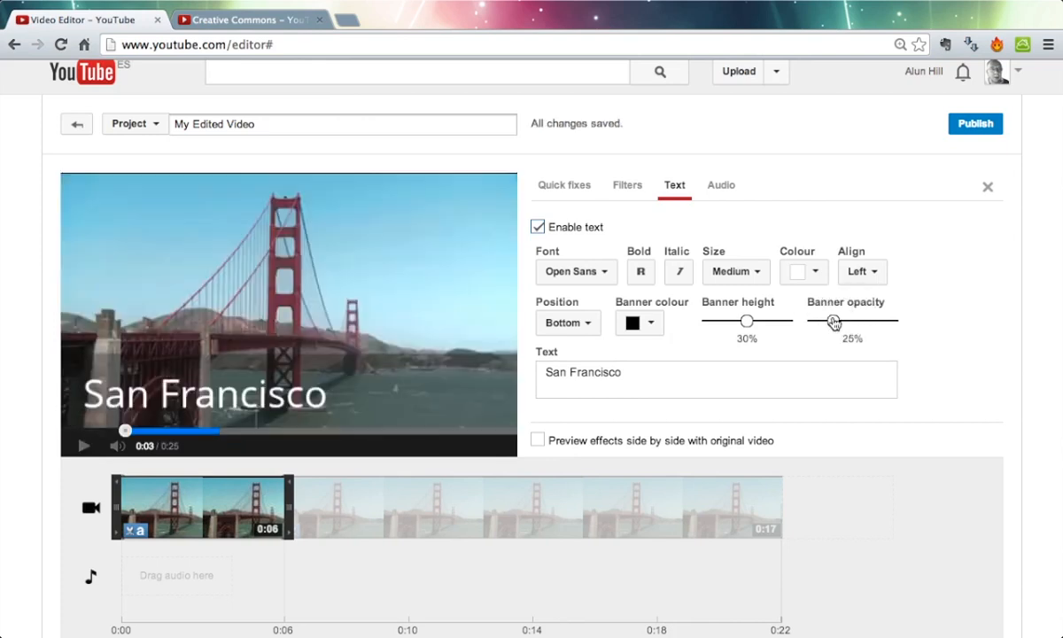
left_click_drag(833, 322, 894, 322)
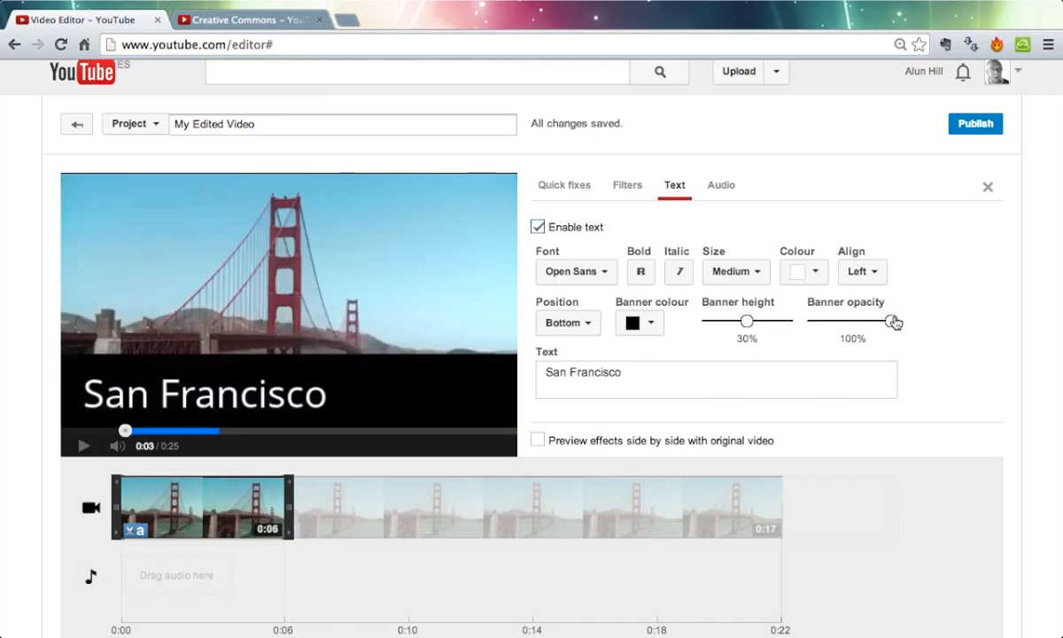
left_click_drag(894, 323, 813, 325)
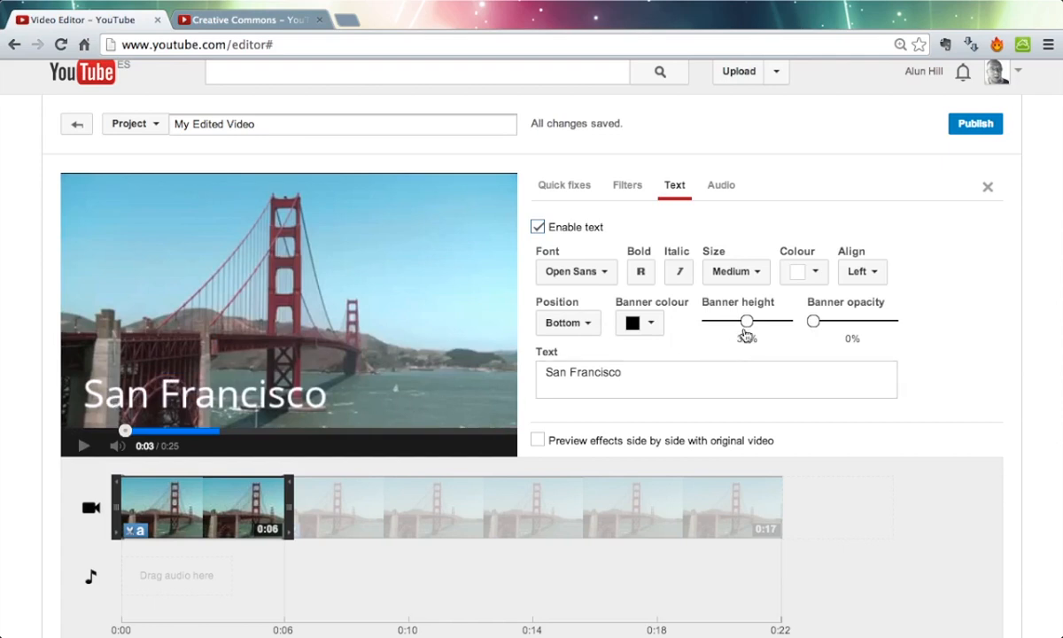
- Try the title banner at 40% and 10% height with 90% opacity, and settle on 20% height and 0% opacity
left_click_drag(746, 321, 883, 324)
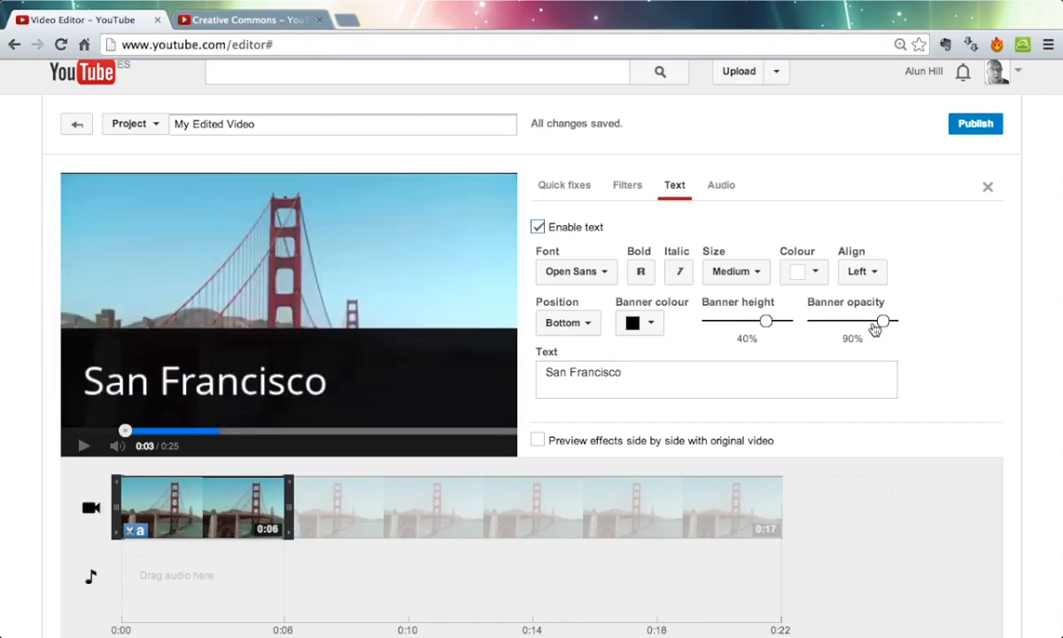
left_click_drag(766, 320, 707, 325)
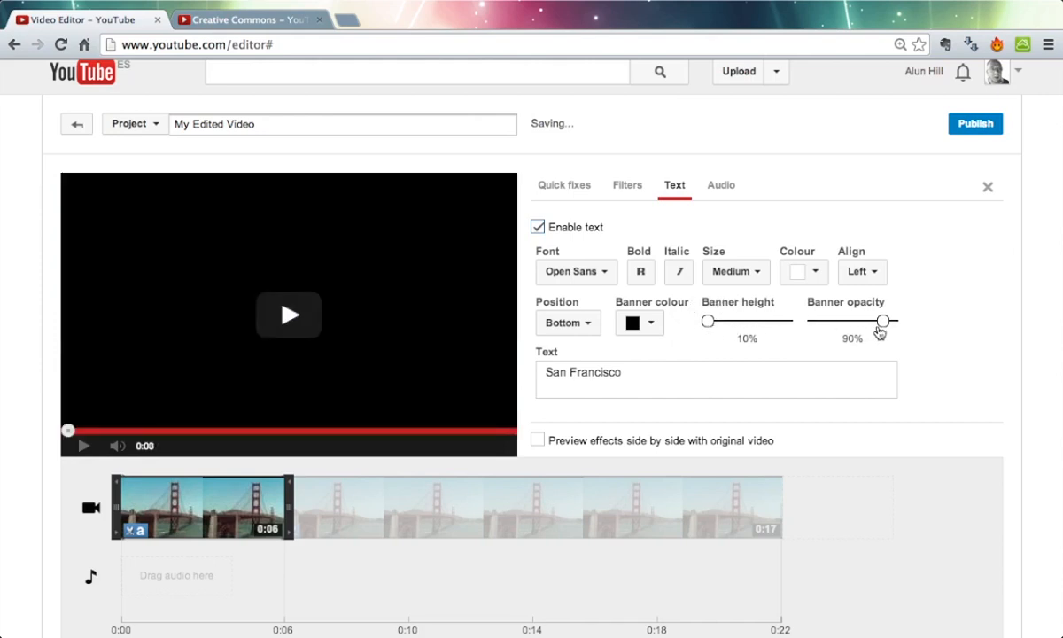
left_click(815, 322)
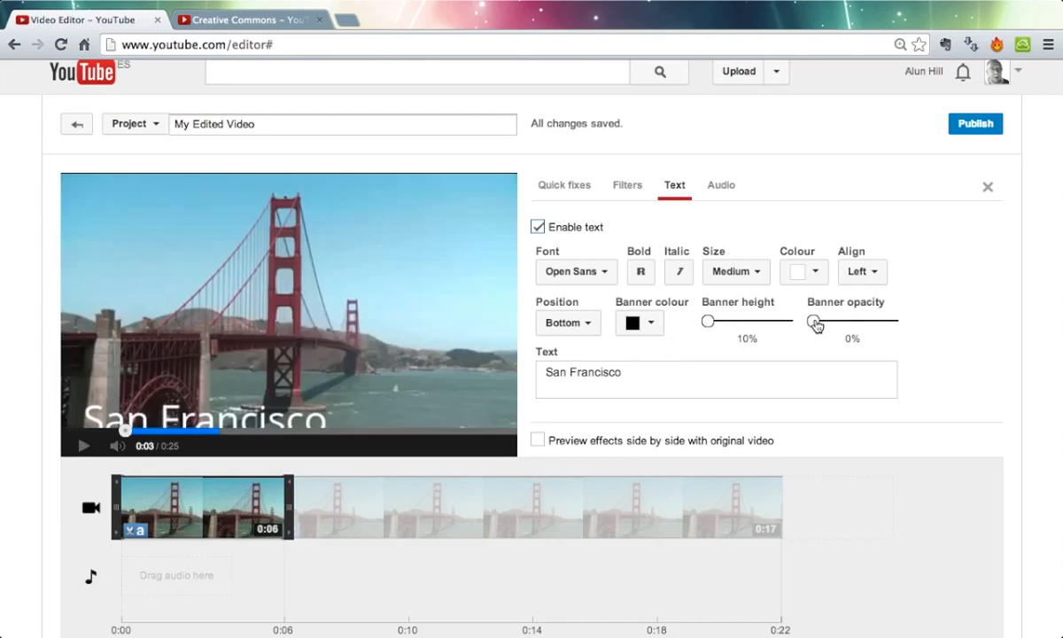
left_click_drag(707, 321, 728, 321)
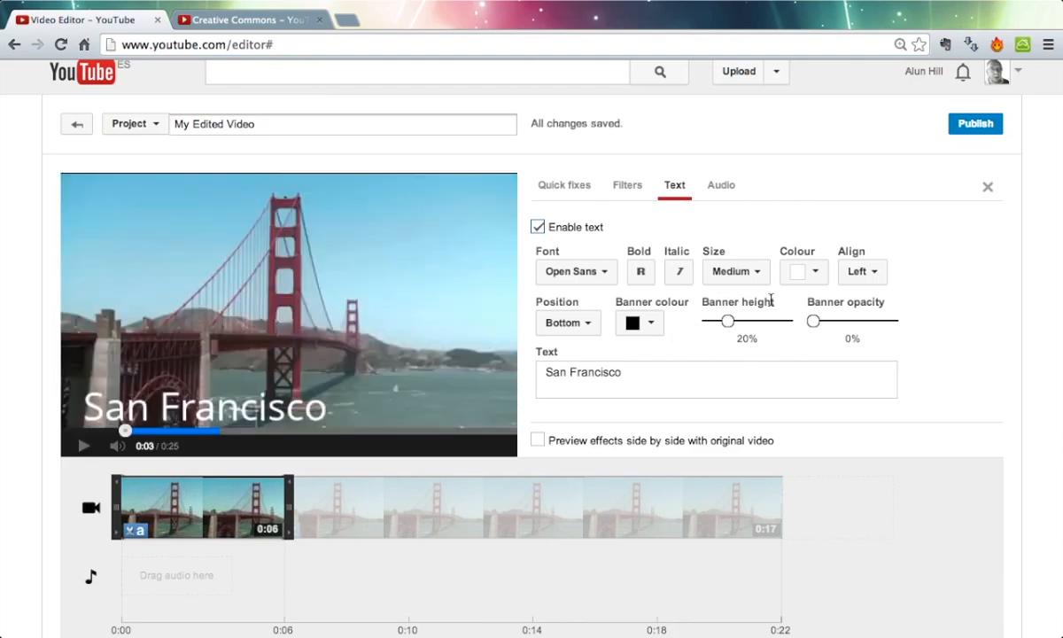
- Try centre alignment for the San Francisco title, and switch it to right alignment
left_click(857, 273)
left_click(873, 326)
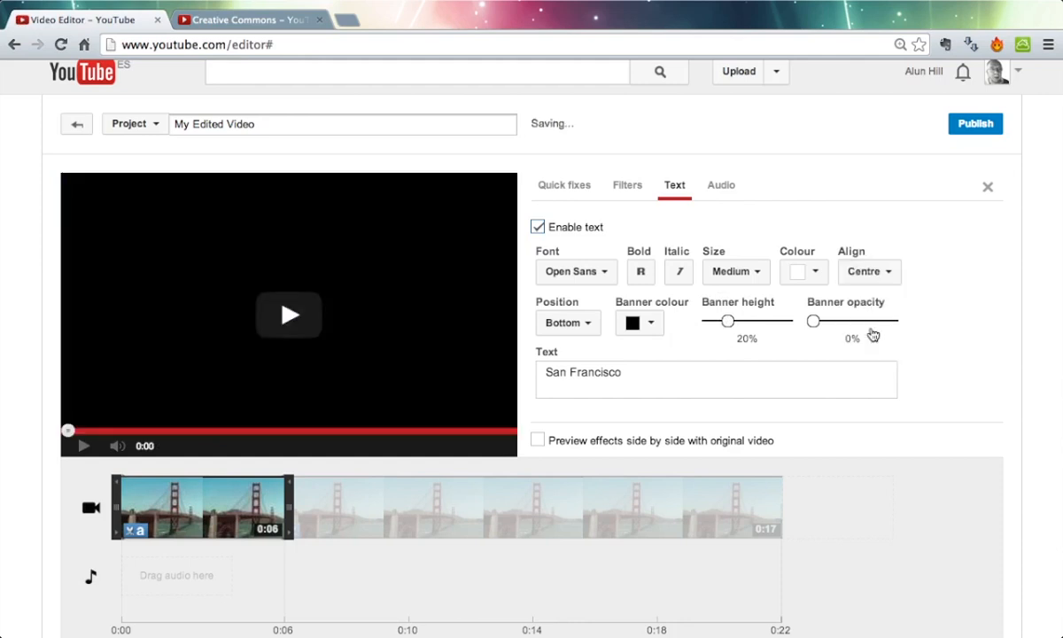
left_click(872, 270)
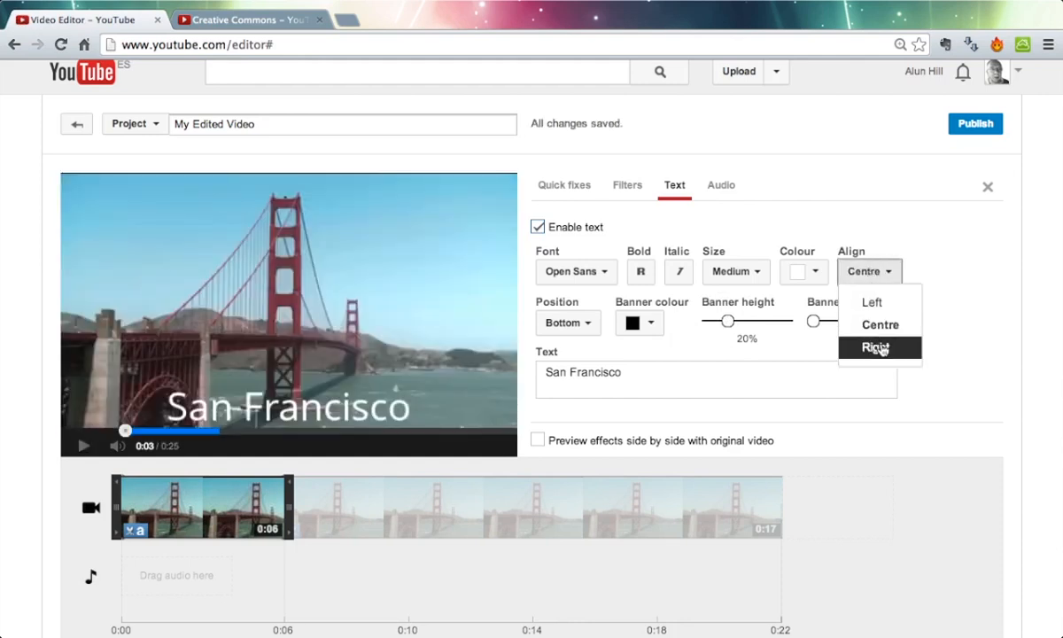
left_click(879, 348)
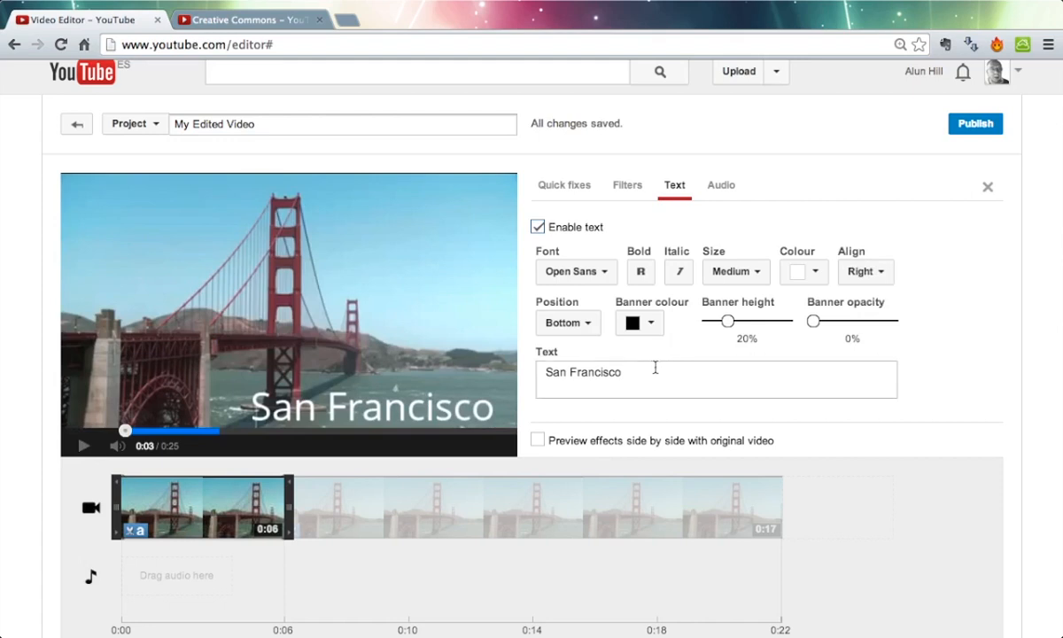
- Add "Golden Gate Bridge" as a second line of the title and set the banner height to 30%
left_click(622, 372)
key("Return")
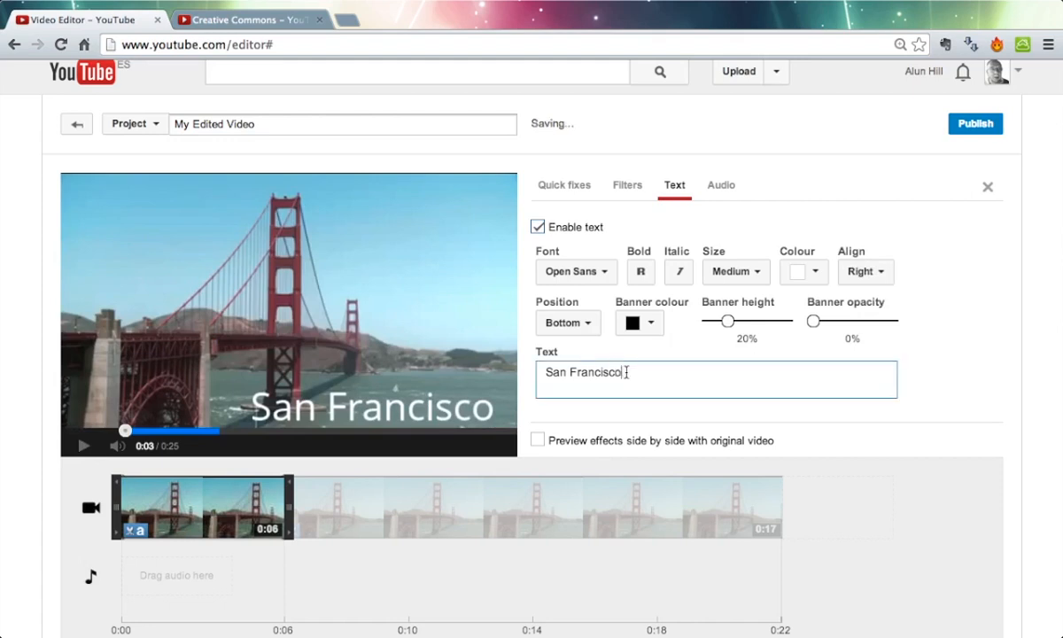
type("Golden Gate Brisge")
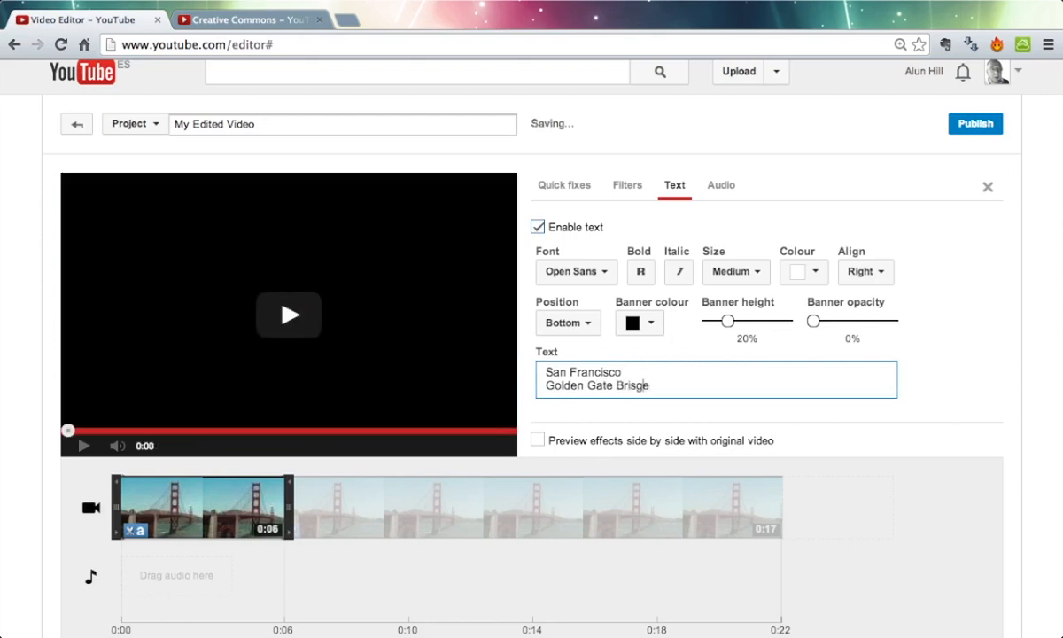
key("BackSpace")
type("d")
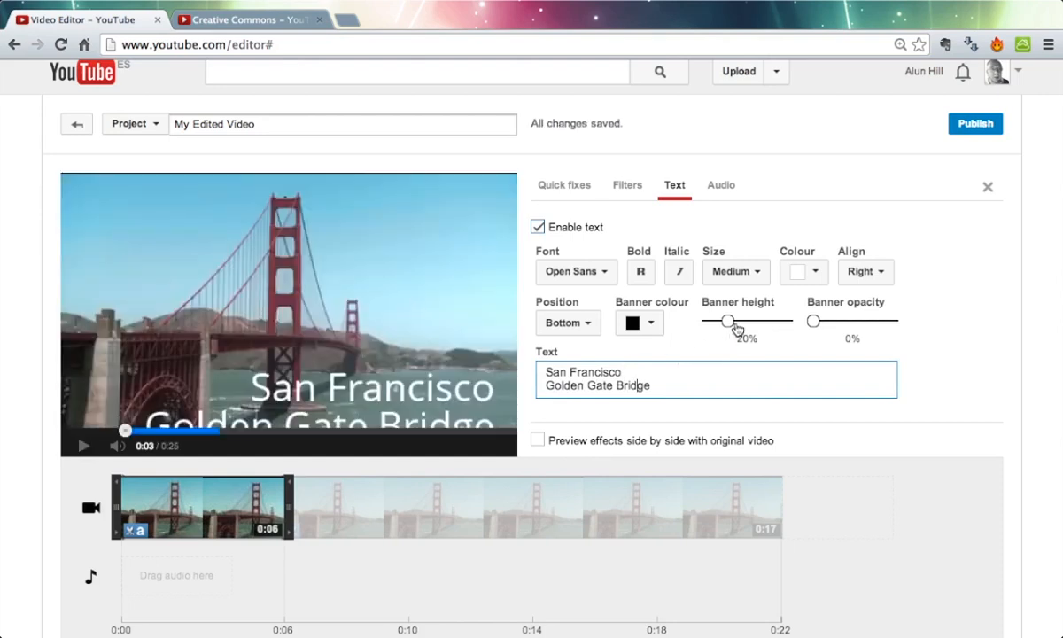
left_click_drag(727, 322, 750, 325)
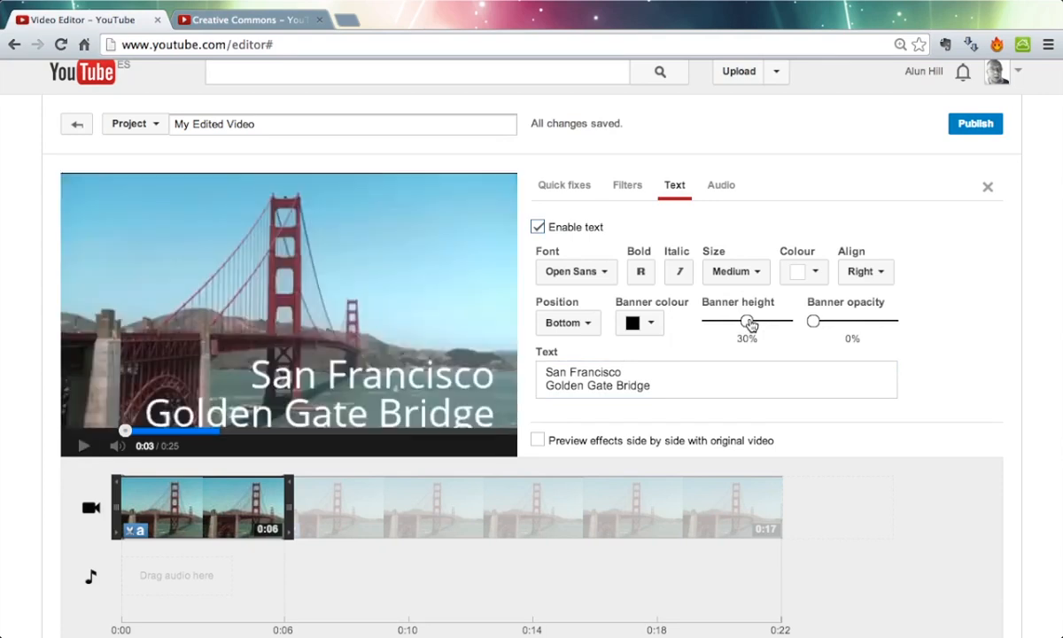
- Try the two-line title at small size in cyan, and return it to medium size
left_click(738, 274)
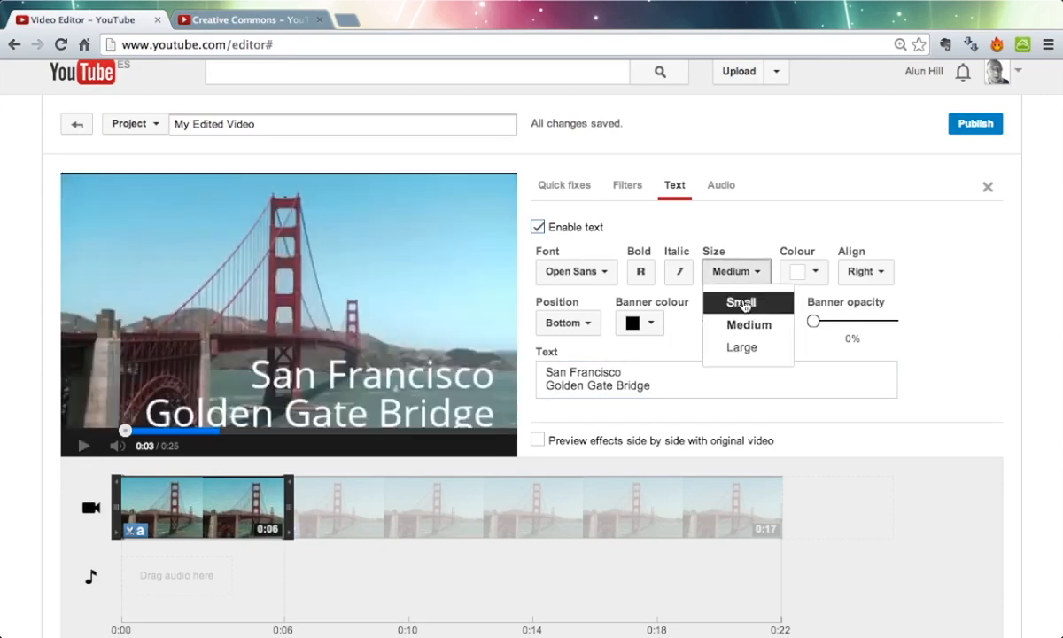
left_click(742, 304)
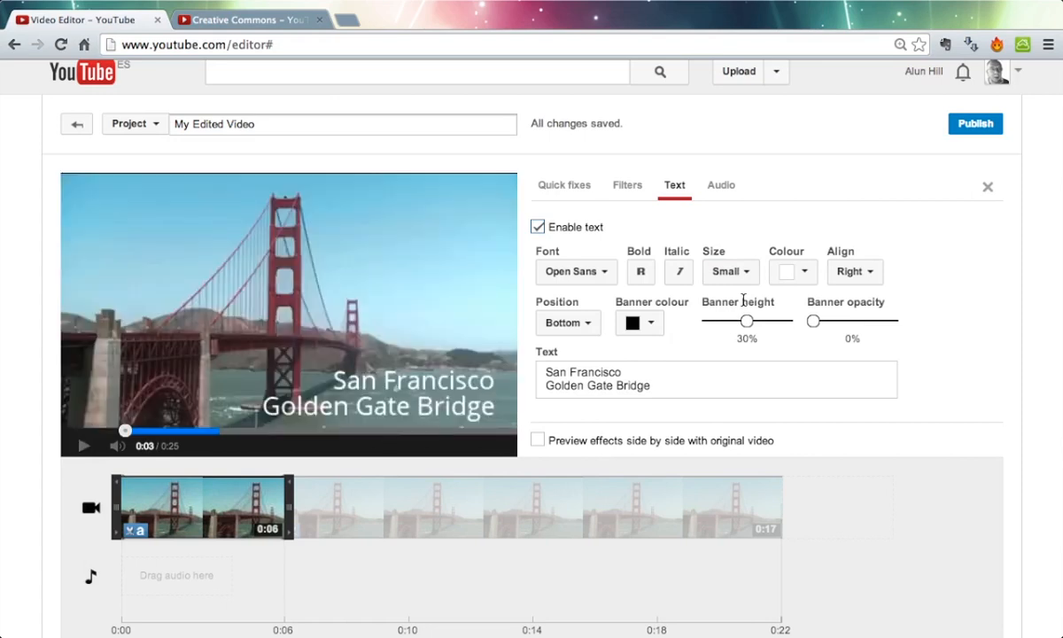
left_click(783, 274)
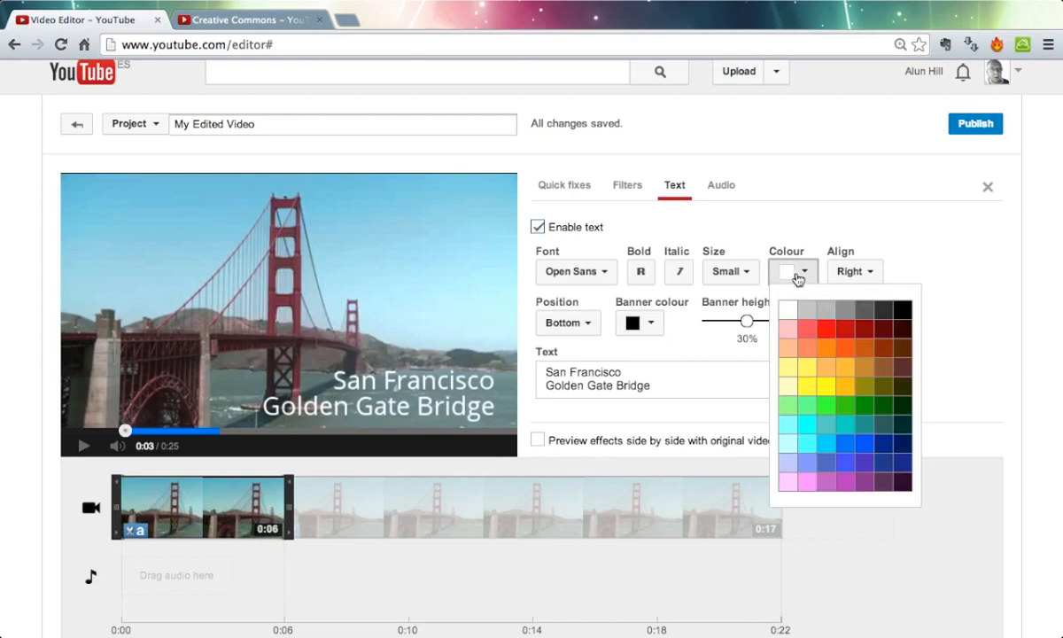
left_click(807, 429)
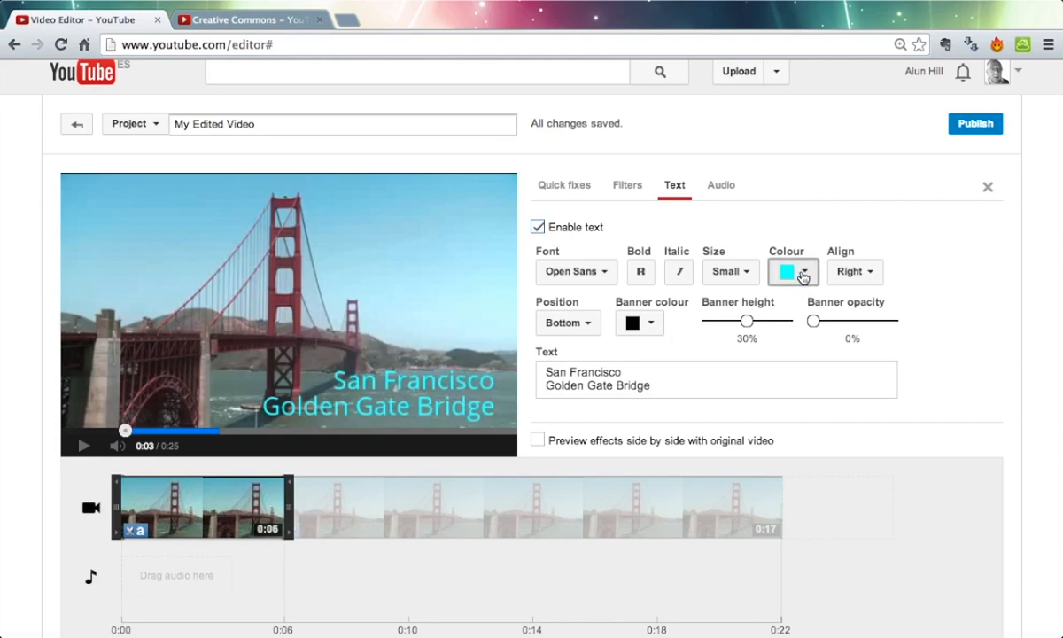
left_click(736, 275)
left_click(744, 324)
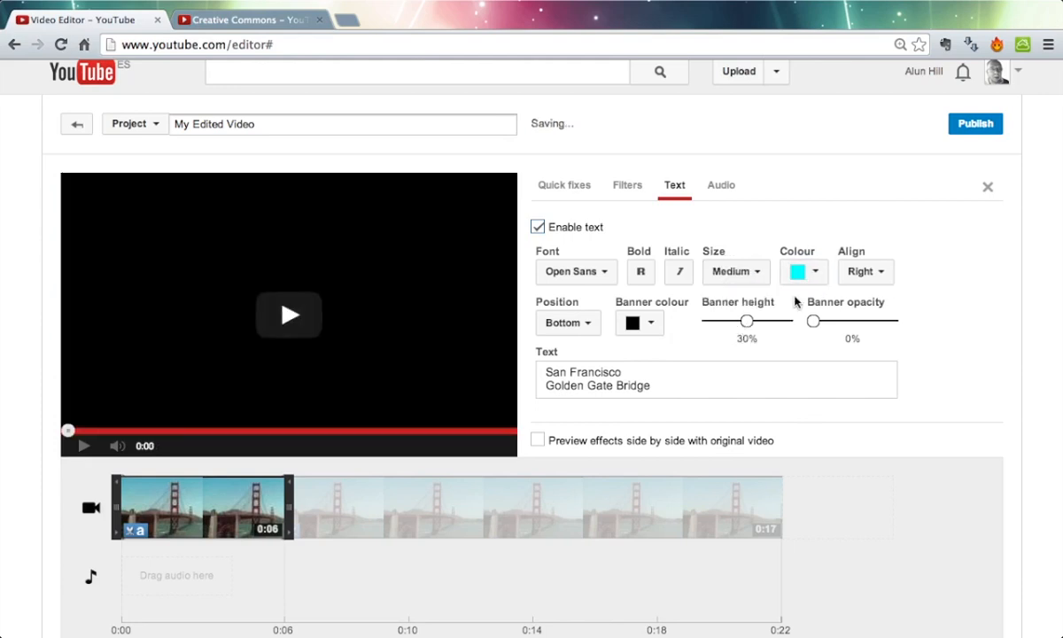
- Try light grey title text at small and medium sizes, and settle on white at medium size
left_click(817, 274)
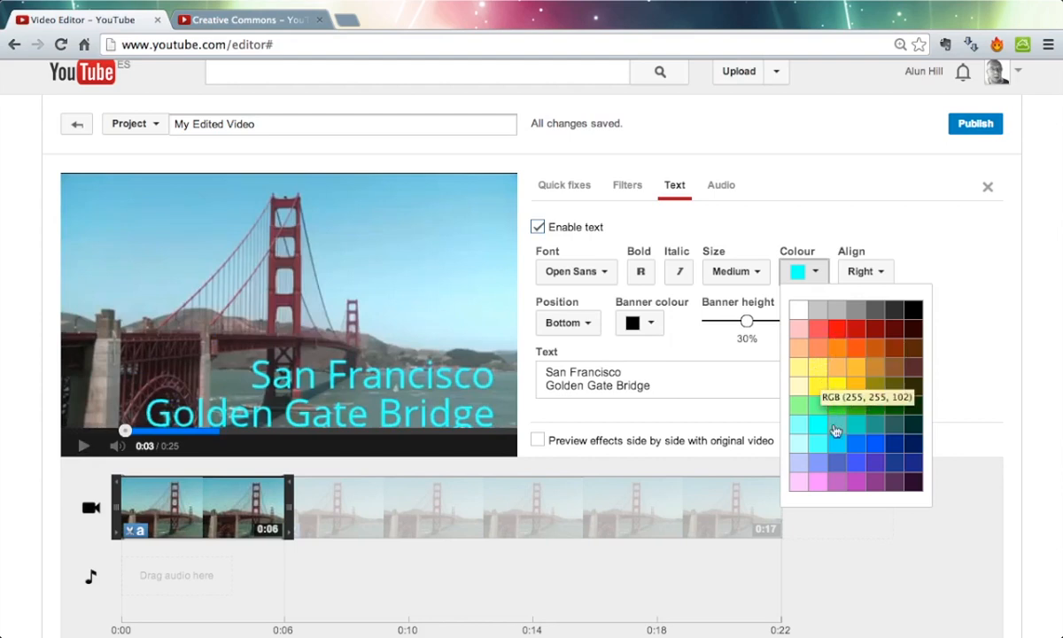
left_click(816, 276)
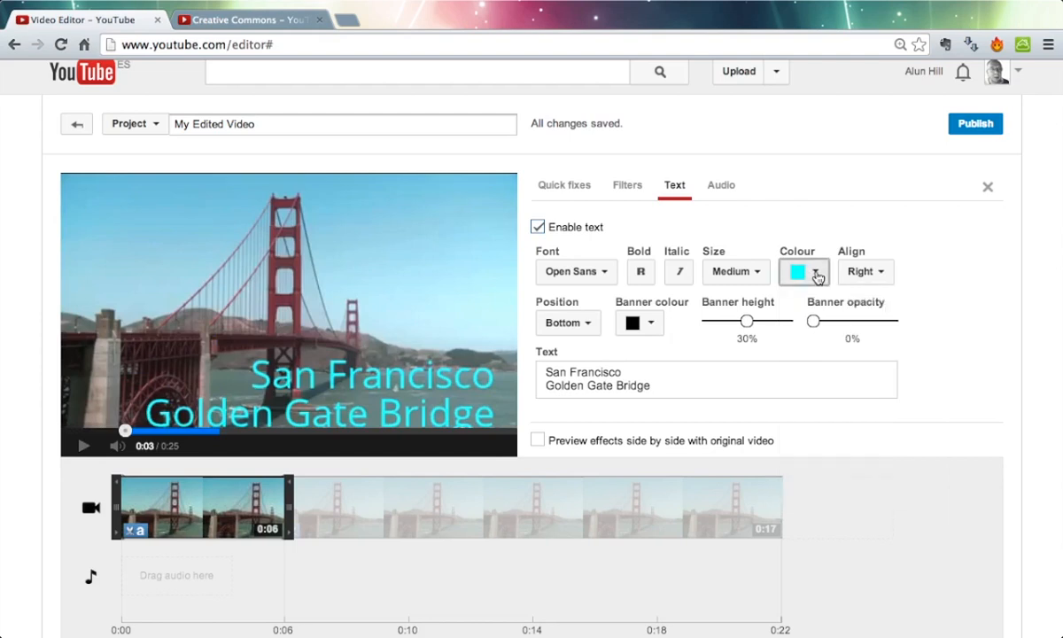
left_click(815, 275)
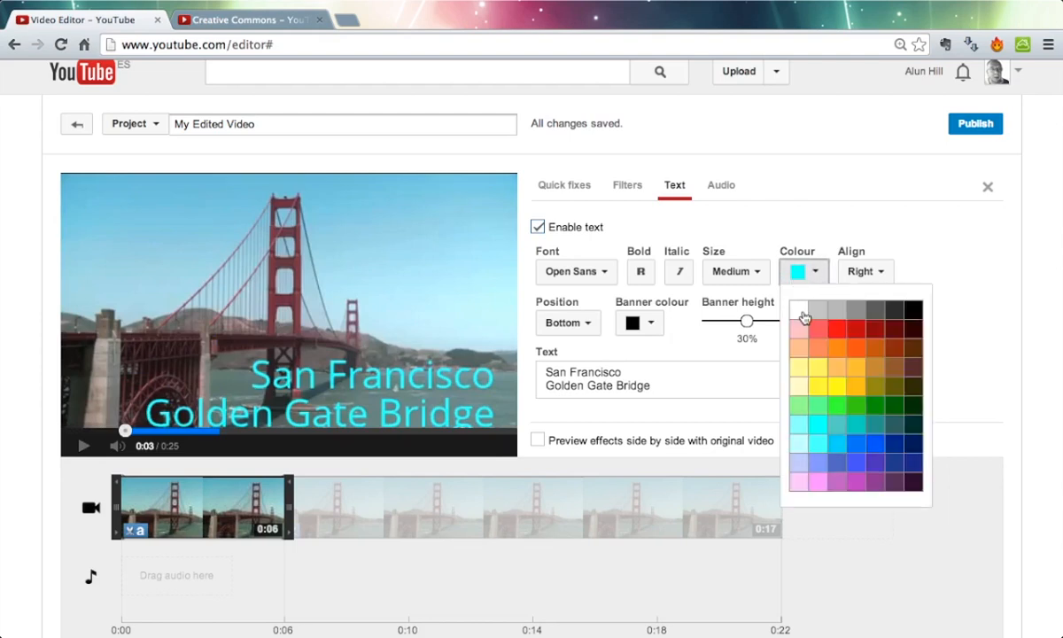
left_click(802, 312)
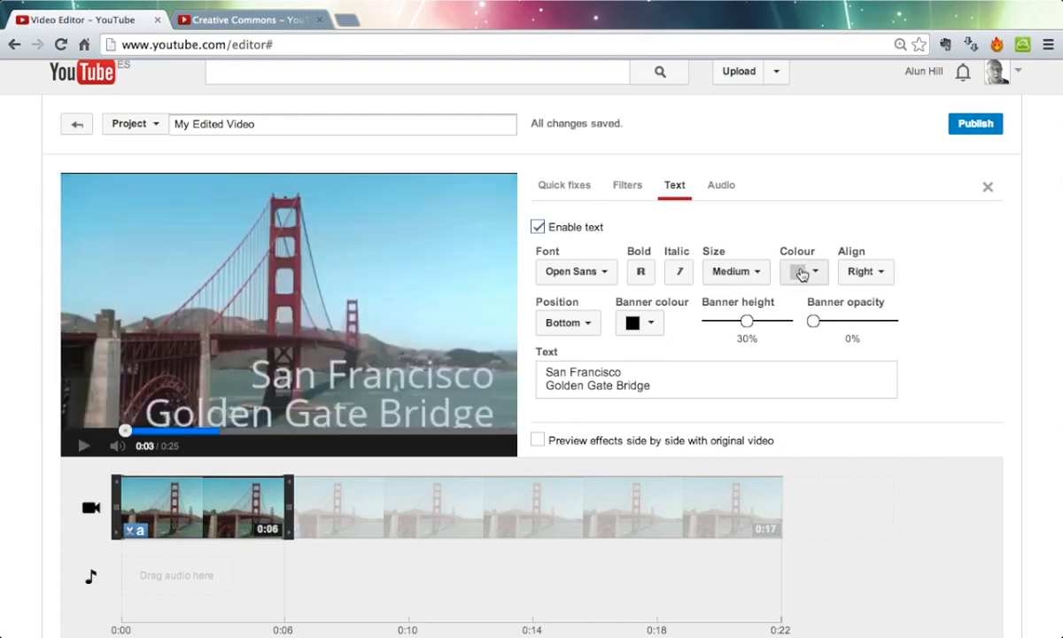
left_click(737, 273)
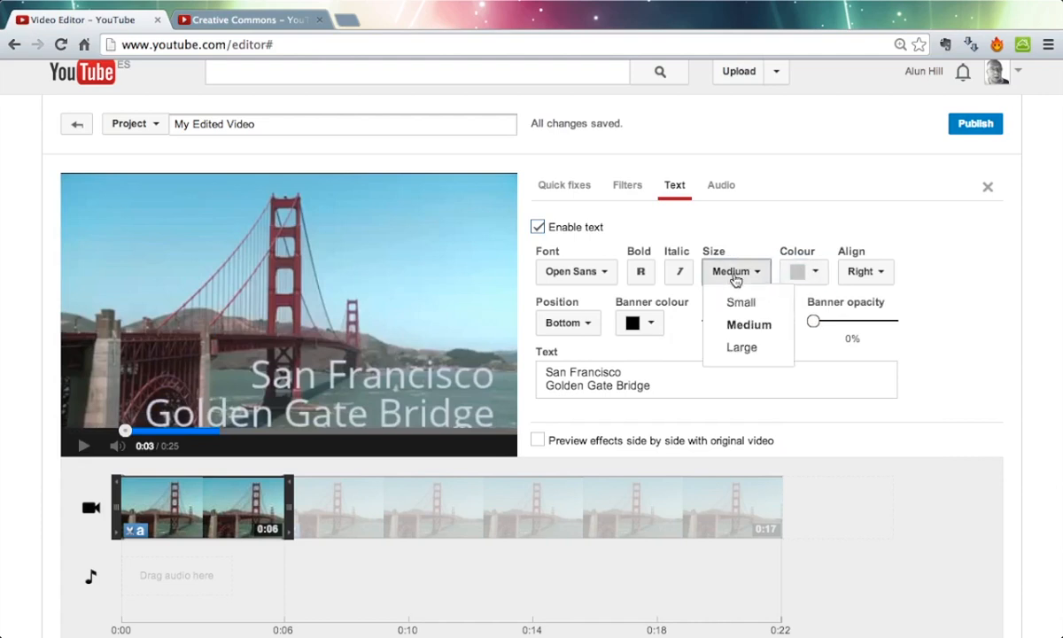
left_click(742, 301)
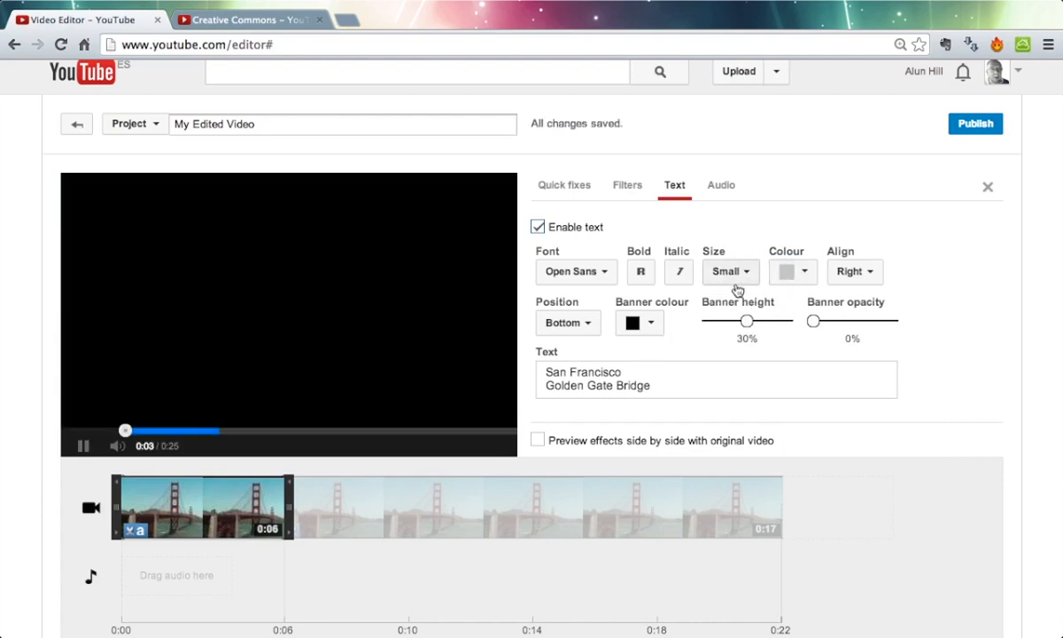
left_click(735, 274)
left_click(743, 324)
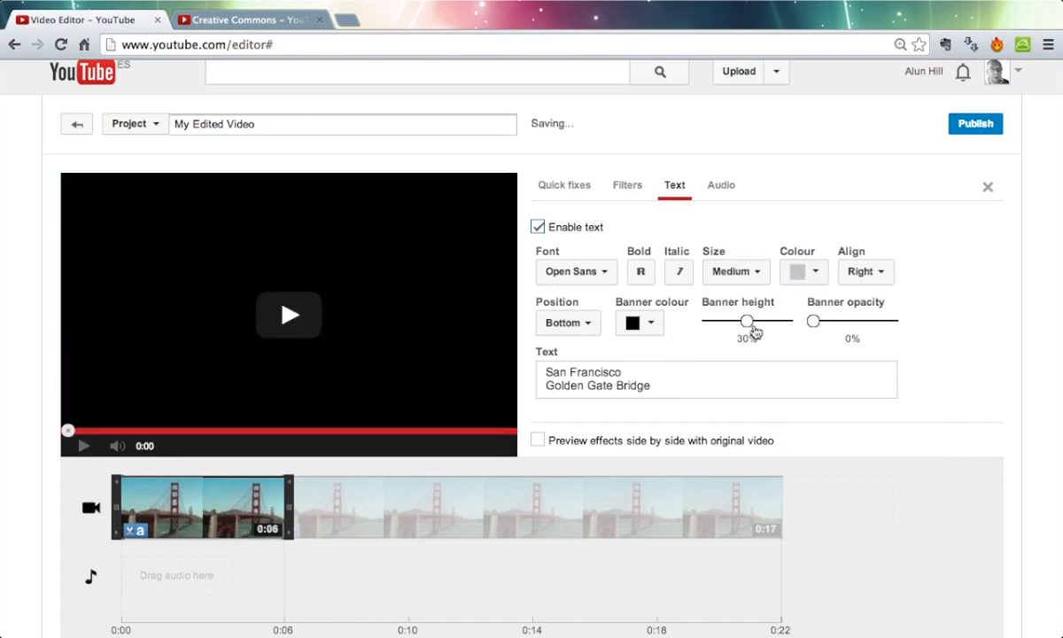
left_click(807, 275)
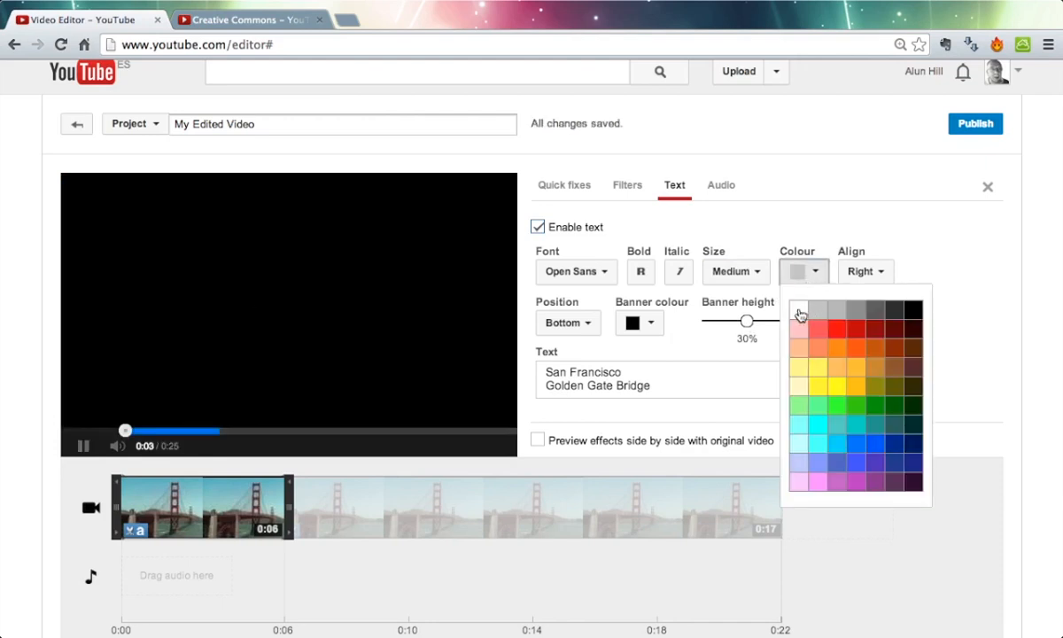
left_click(798, 309)
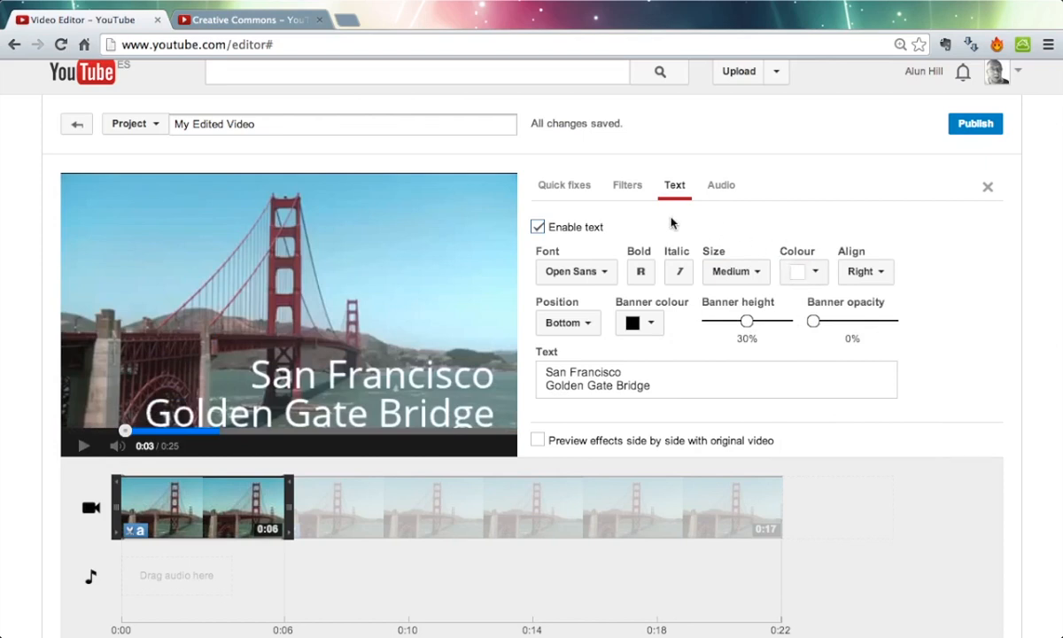
- Restyle the title in small Budmo Jigglish lettering and set the banner opacity to 50%
left_click(596, 274)
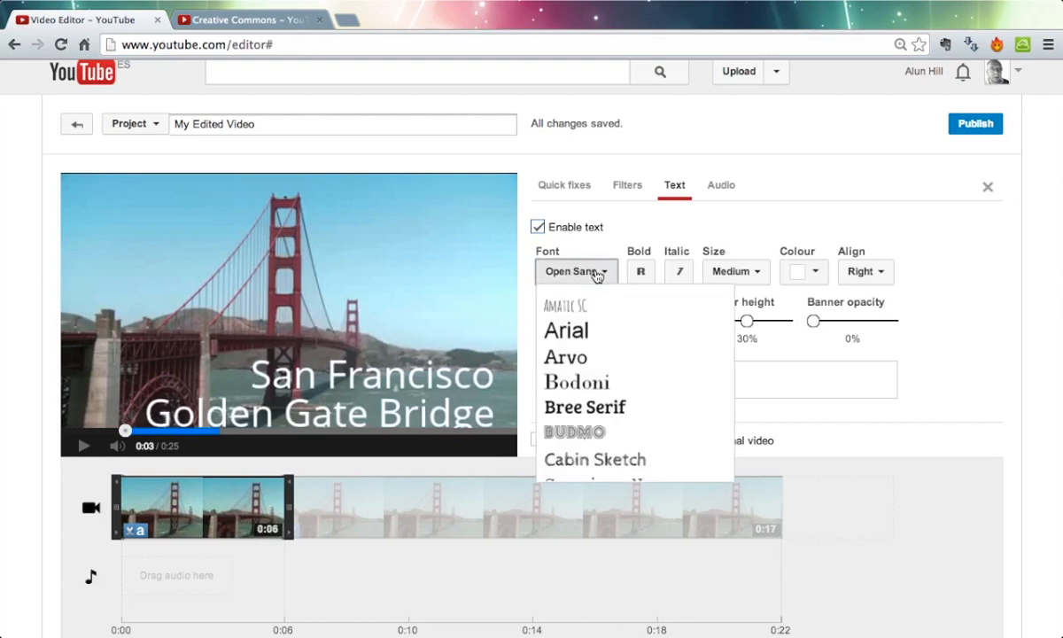
left_click(592, 434)
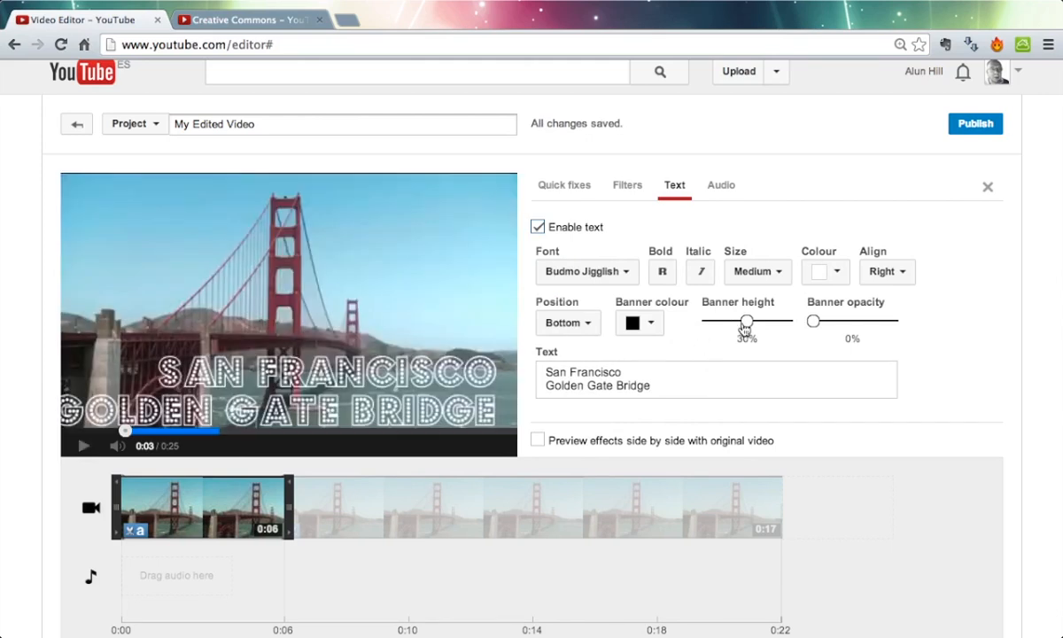
left_click(749, 280)
left_click(752, 300)
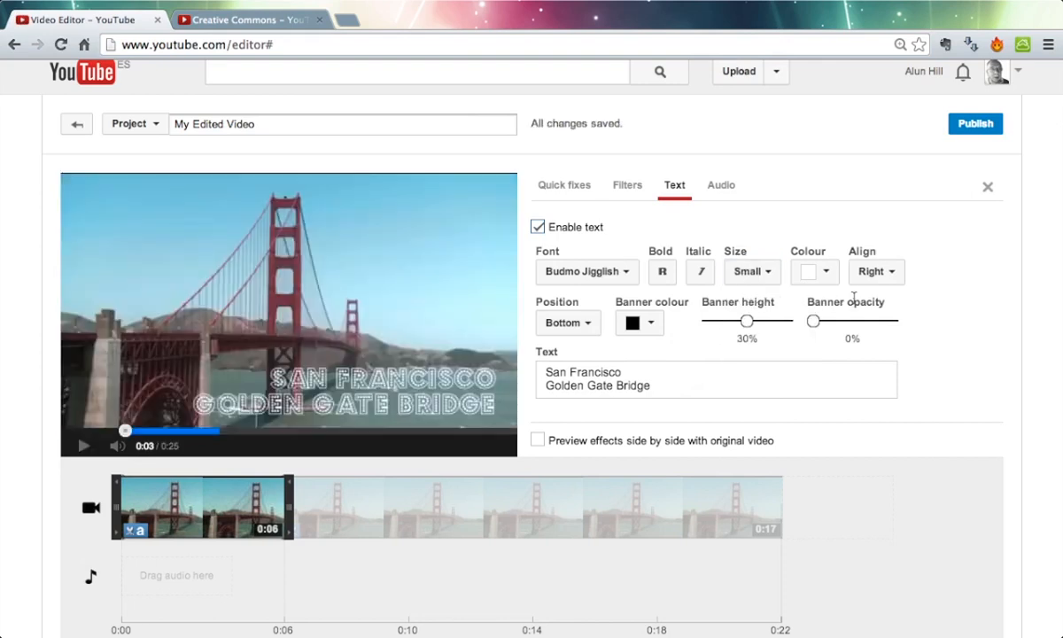
left_click_drag(815, 321, 854, 326)
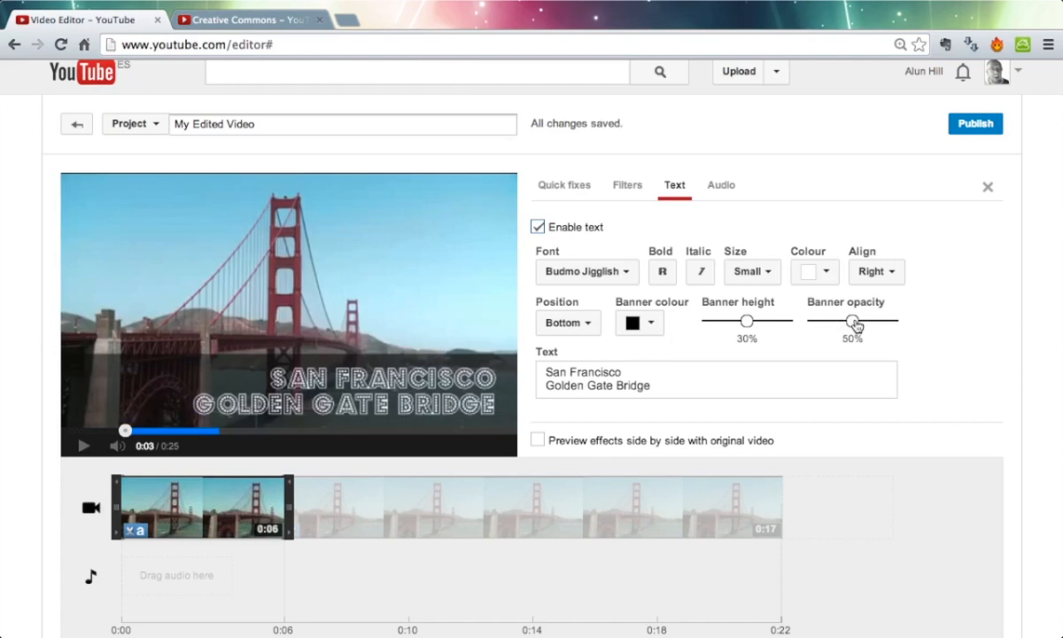
- Try the title banner at the top of the frame, and settle on centre position with centre alignment
left_click(565, 322)
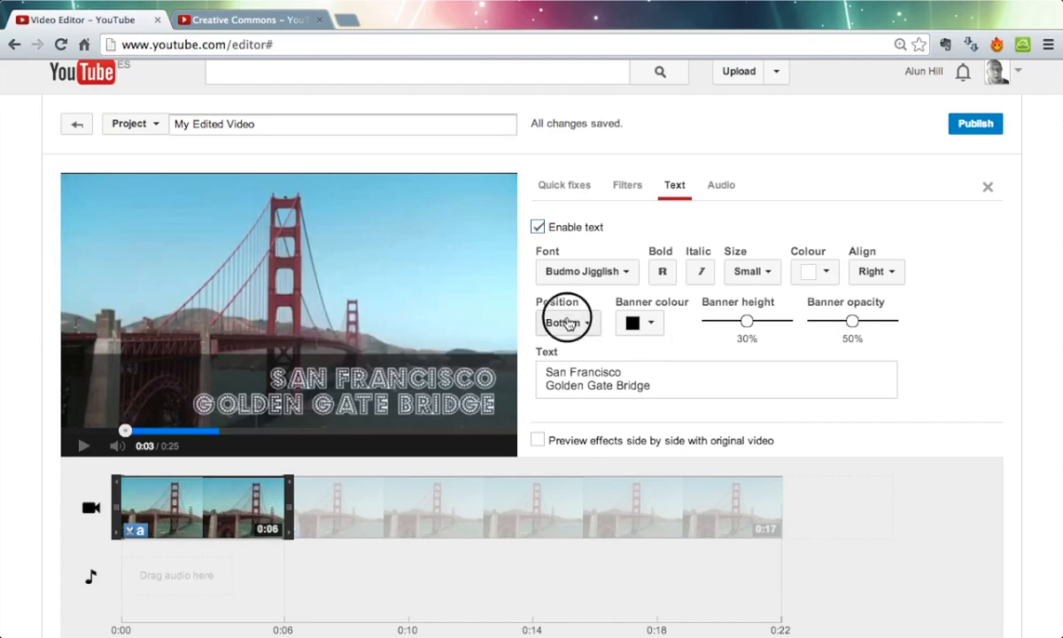
left_click(571, 354)
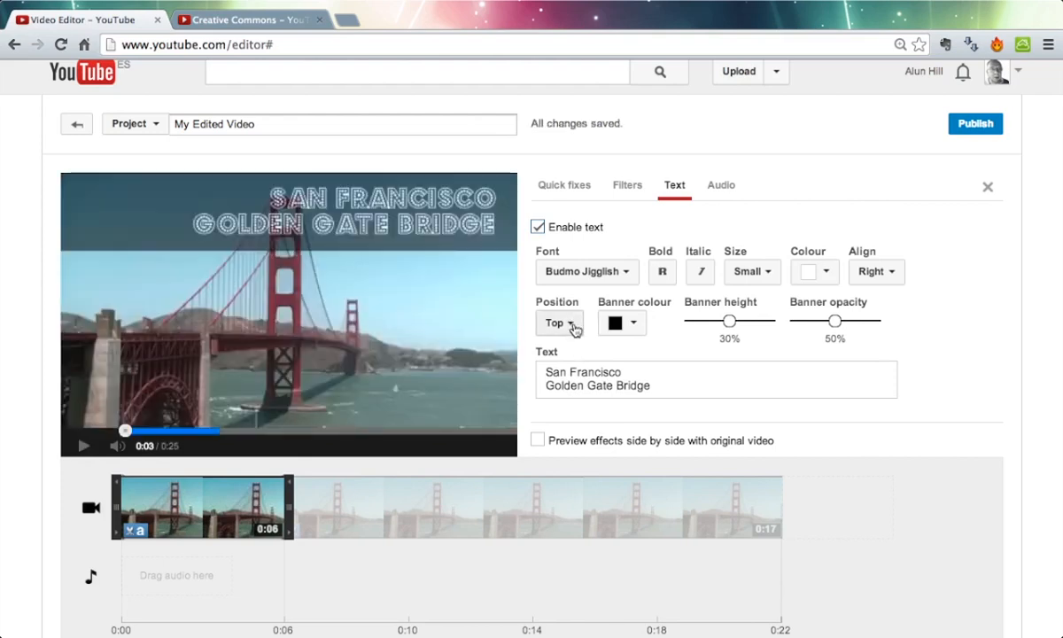
left_click(571, 327)
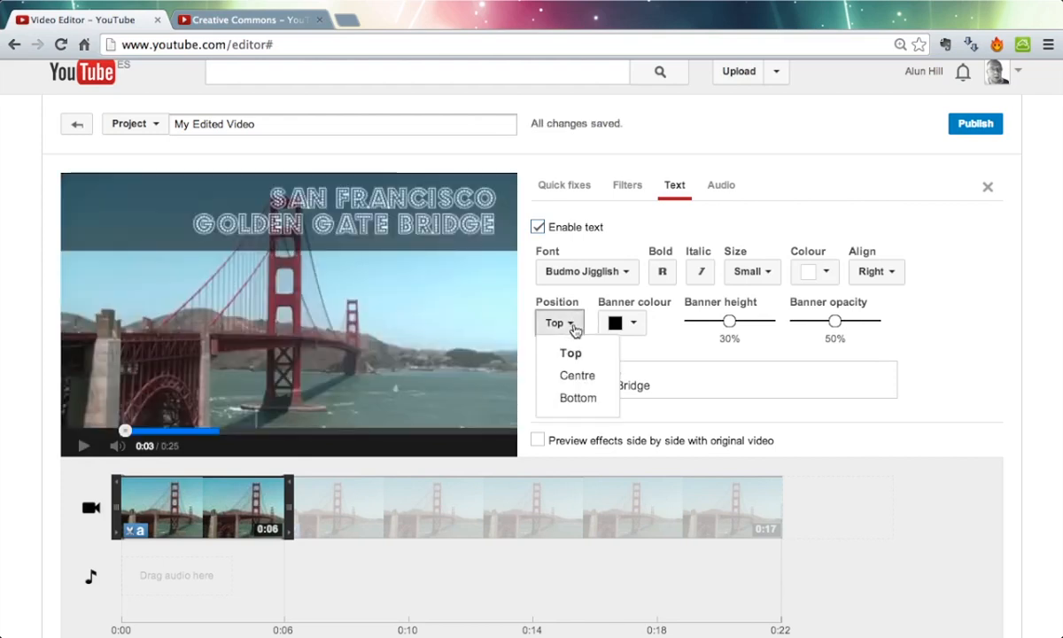
left_click(578, 374)
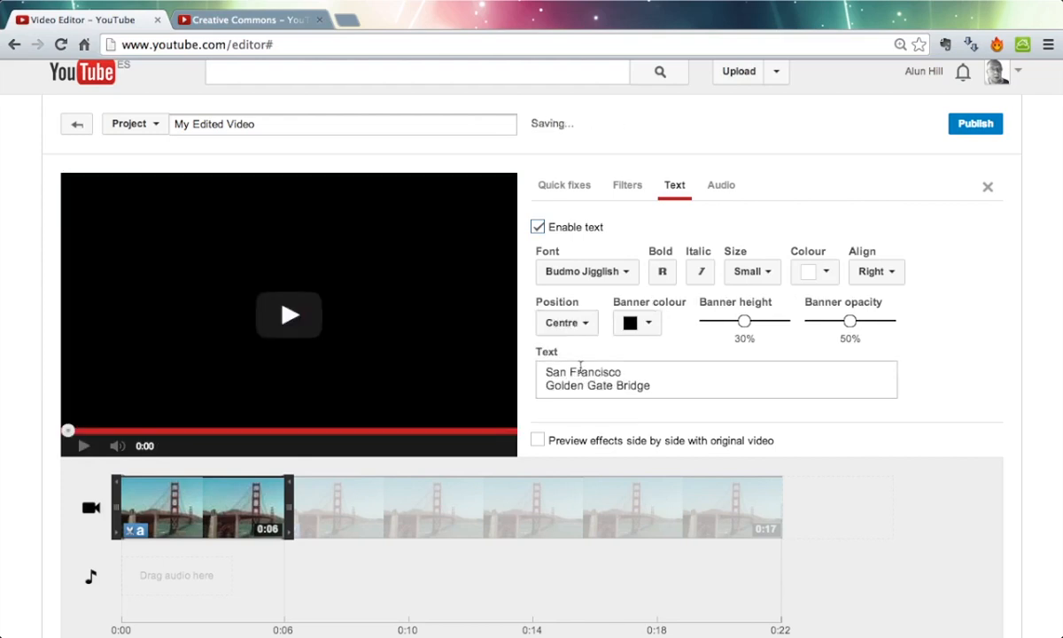
left_click(876, 277)
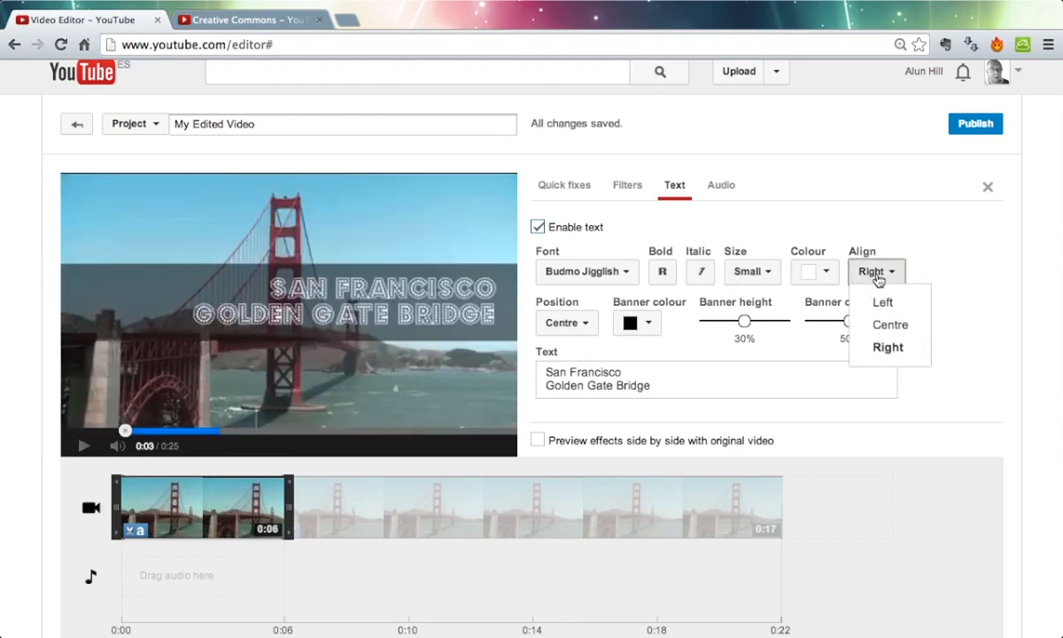
left_click(881, 326)
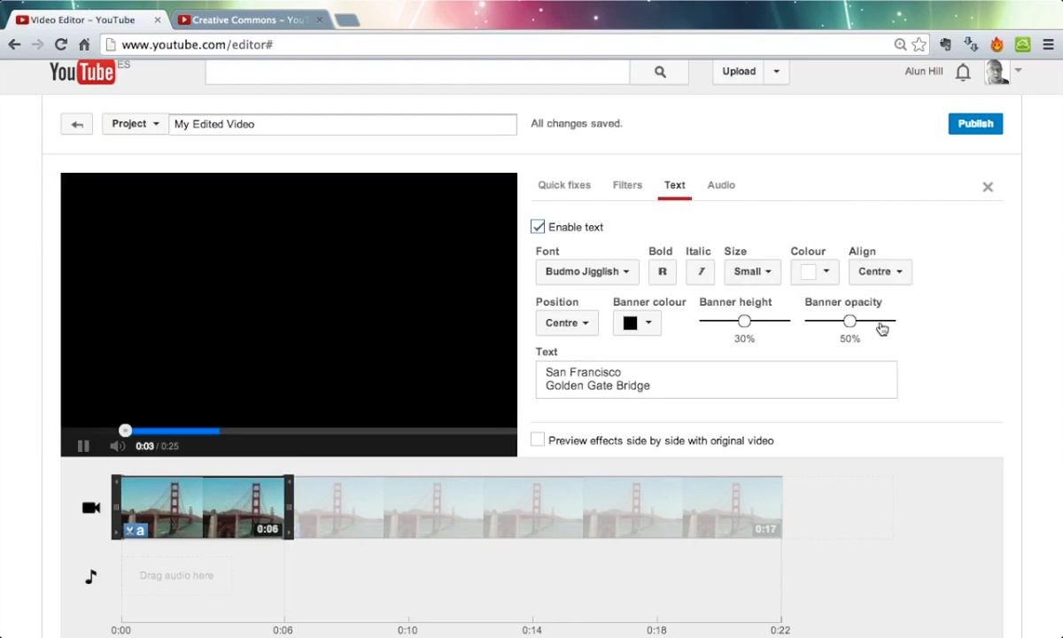
- Leave the clip's text settings, play the project into the second segment, and return the playhead to 0:00
left_click(87, 502)
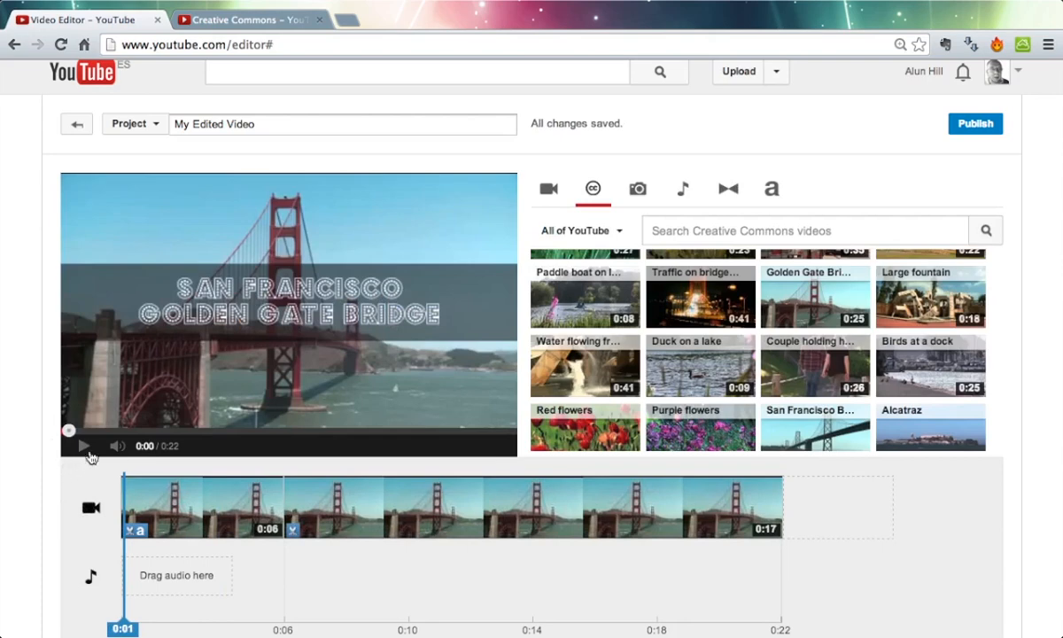
left_click(83, 445)
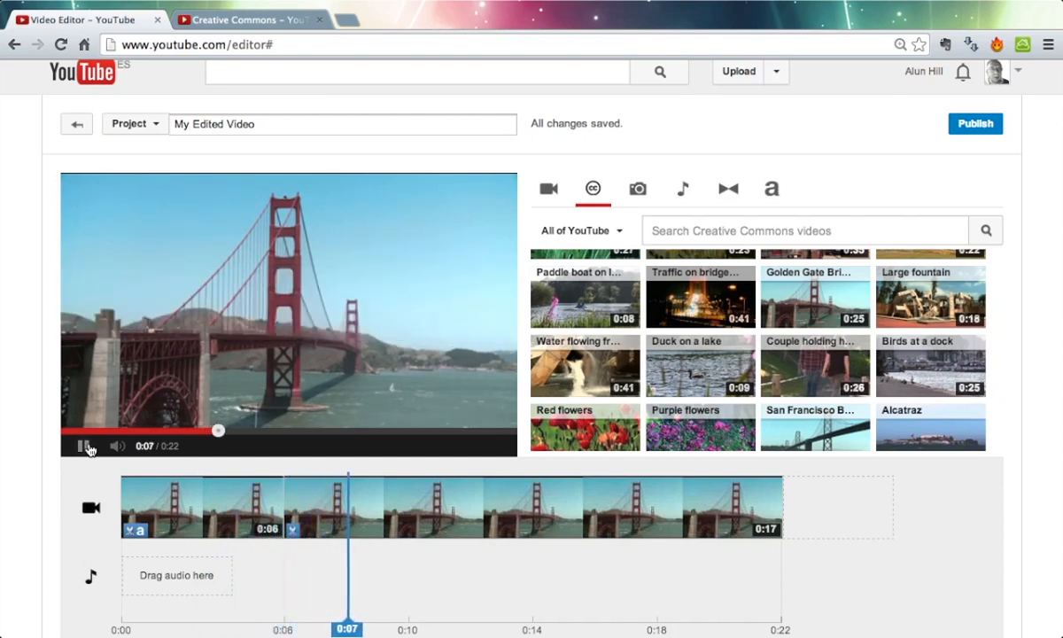
left_click(85, 446)
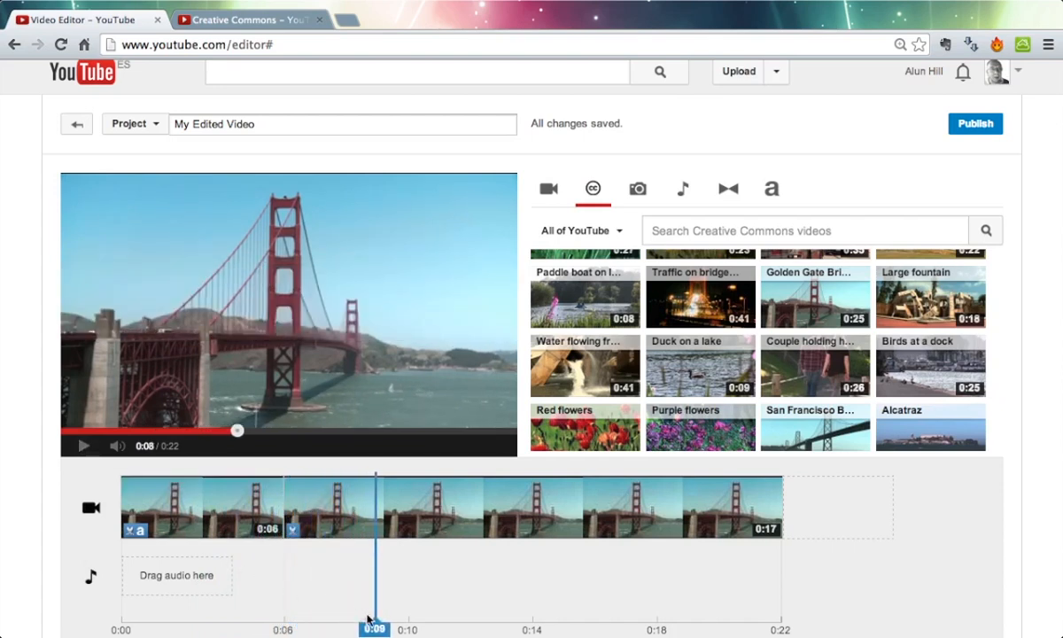
left_click_drag(375, 622, 122, 623)
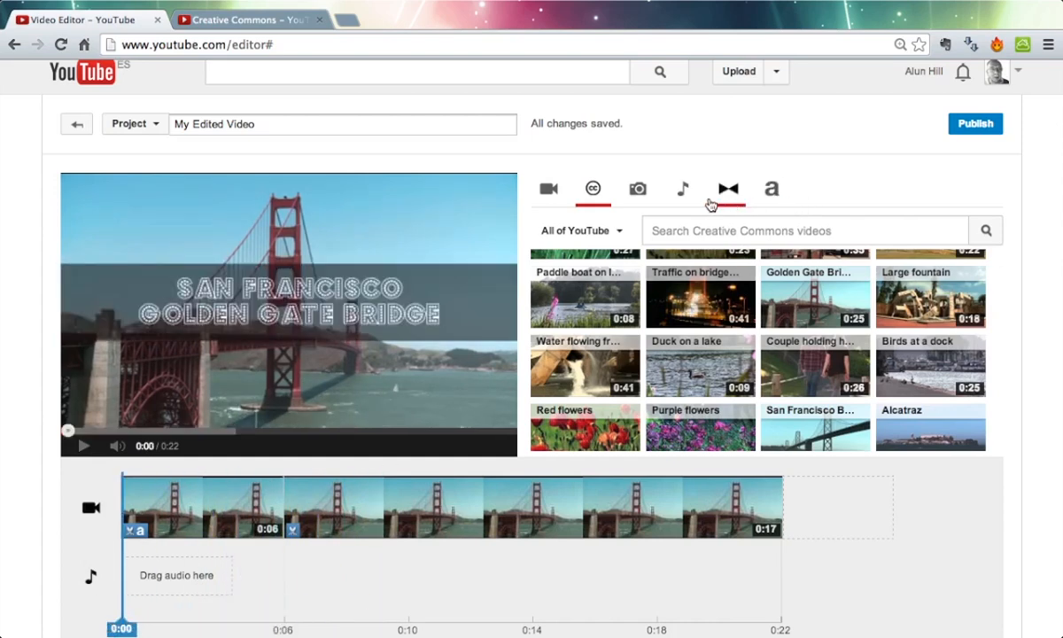
- Add Joy to the World (Instrumental) by Jingle Punks to the start of the audio track and leave its volume settings
left_click(682, 188)
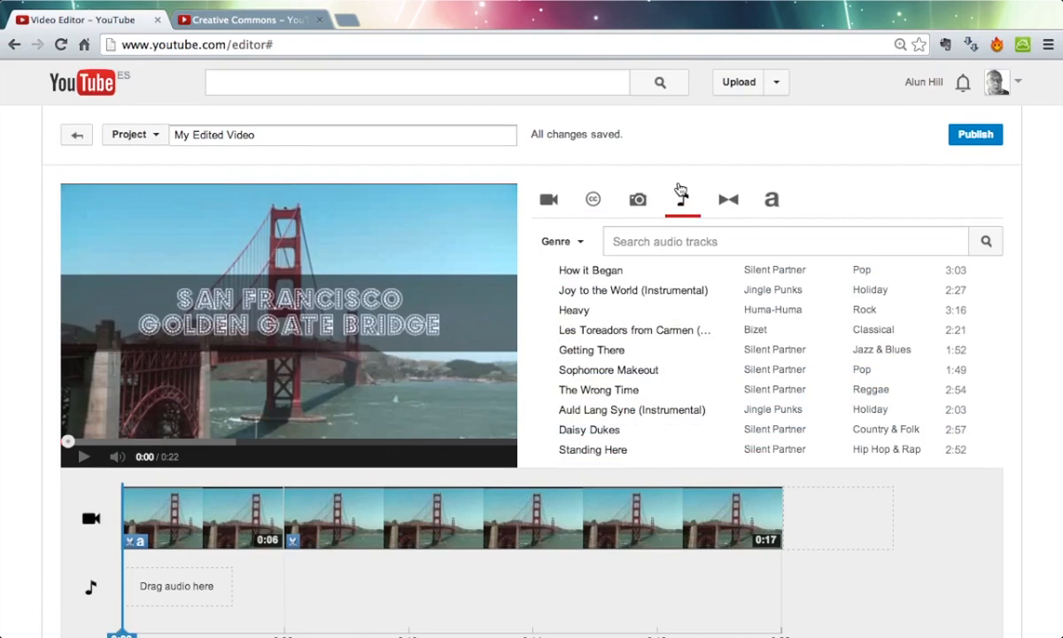
left_click(625, 294)
left_click_drag(626, 293, 217, 581)
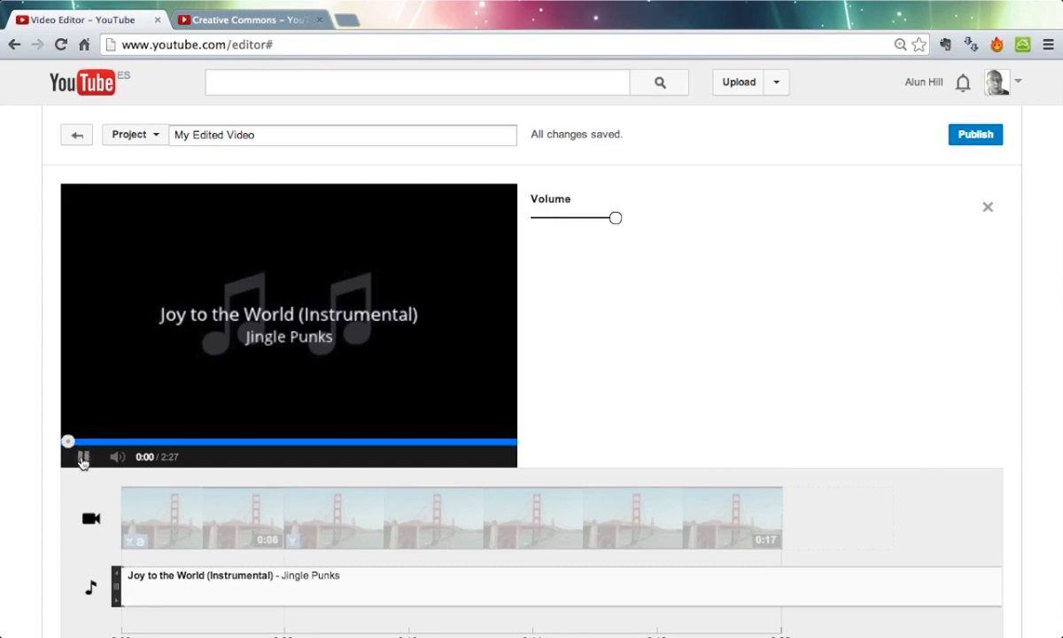
left_click(82, 456)
left_click(91, 520)
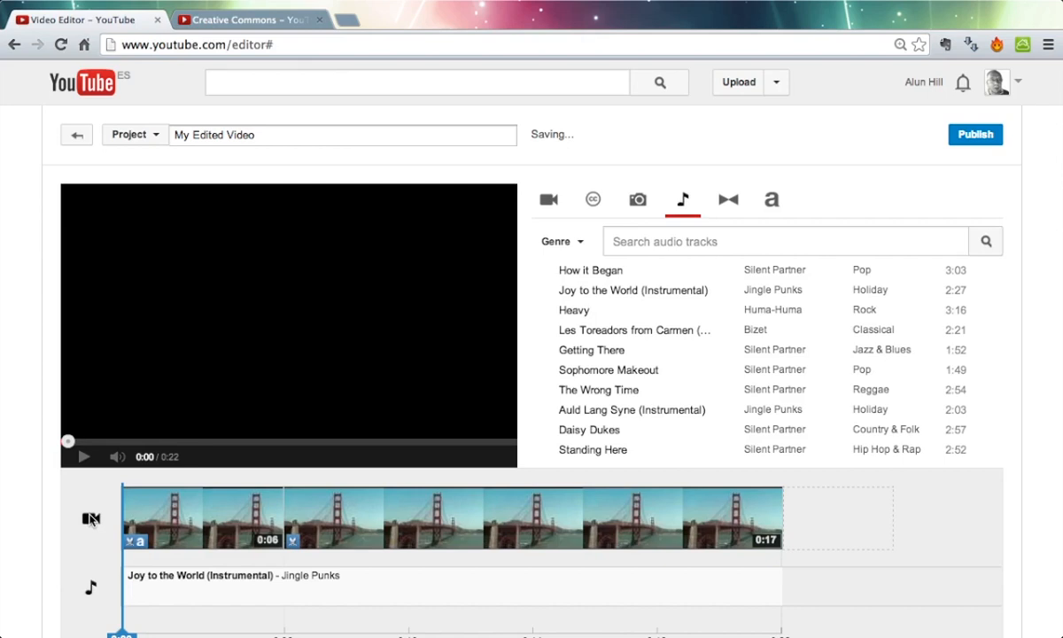
- Play the project with its music into the second segment, and return the playhead to 0:00
left_click(83, 456)
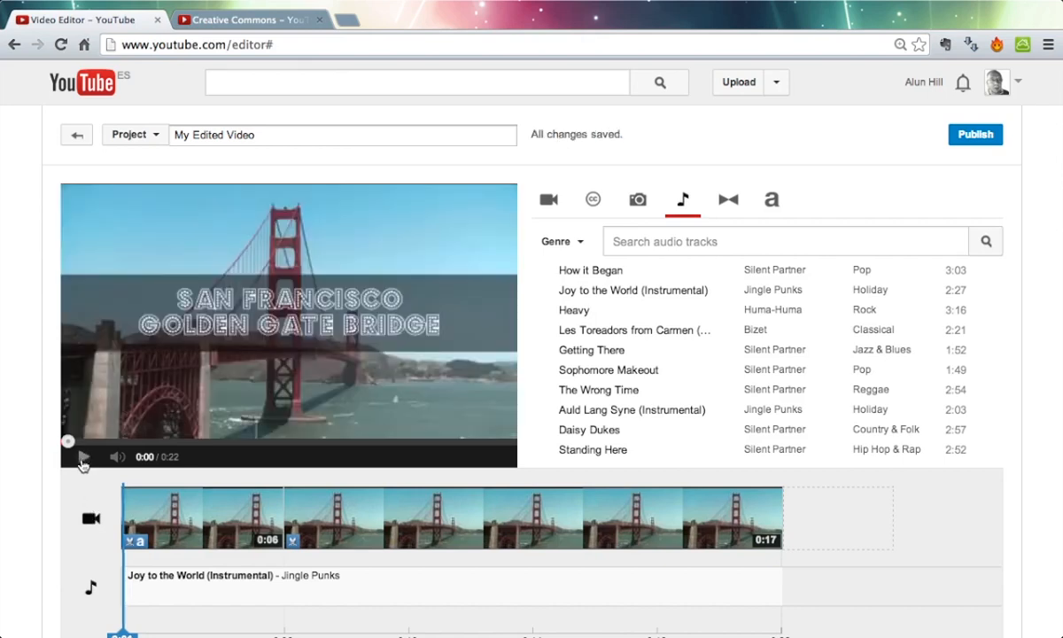
left_click(82, 456)
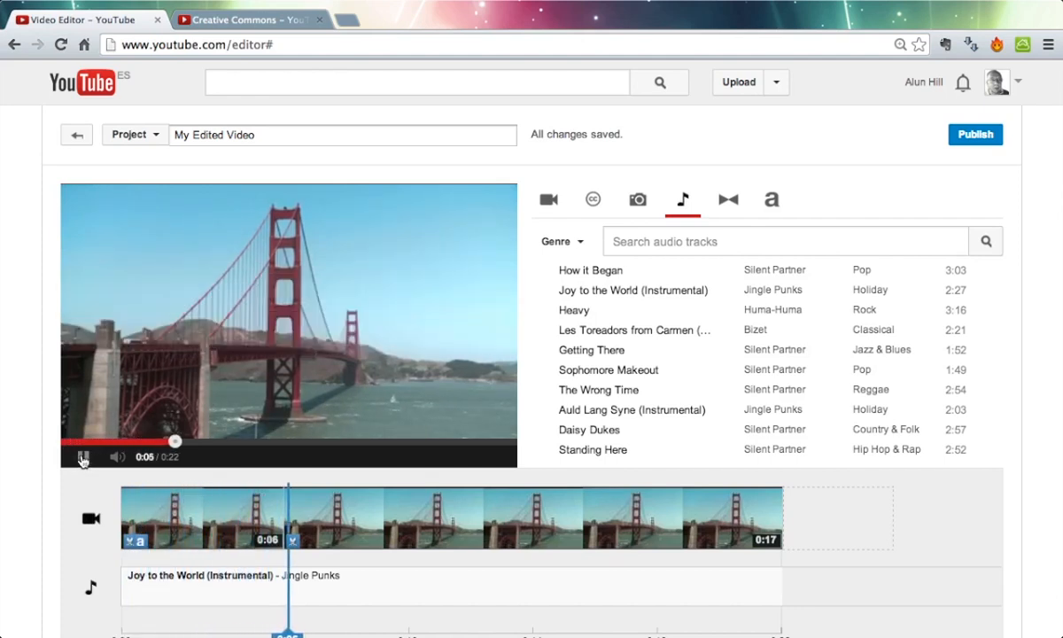
left_click(82, 457)
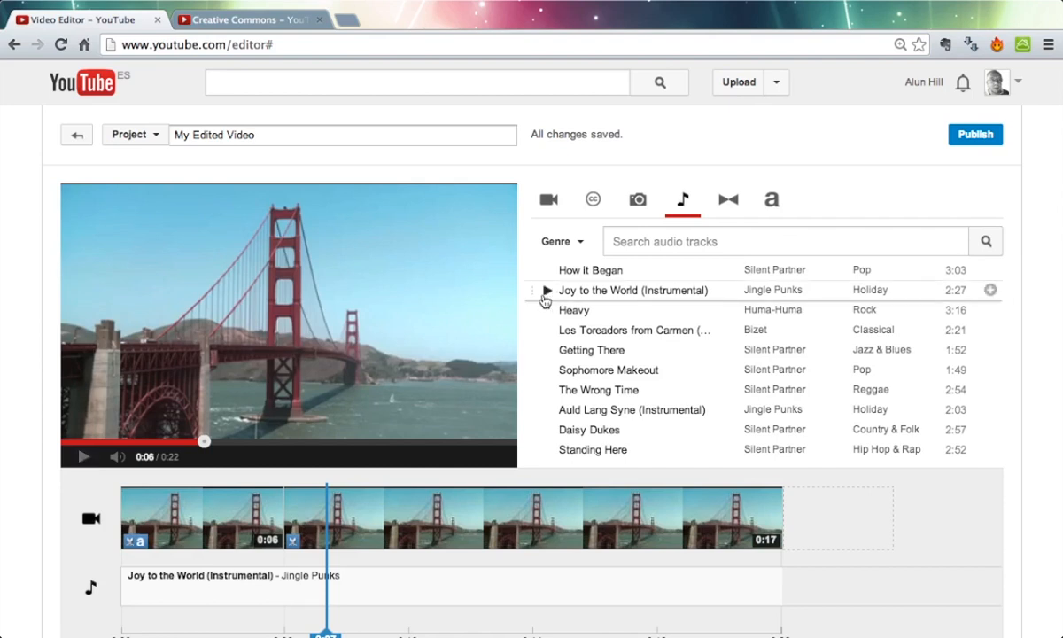
left_click_drag(327, 621, 122, 622)
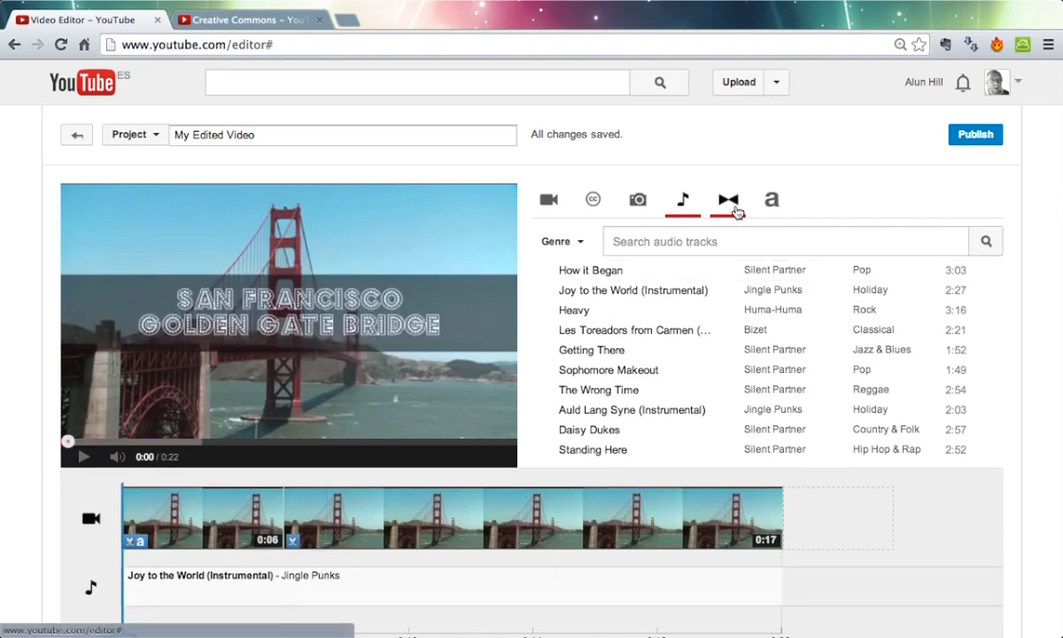
- Add a Cross-fade transition before the first Golden Gate Bridge segment and play the opening
left_click(730, 202)
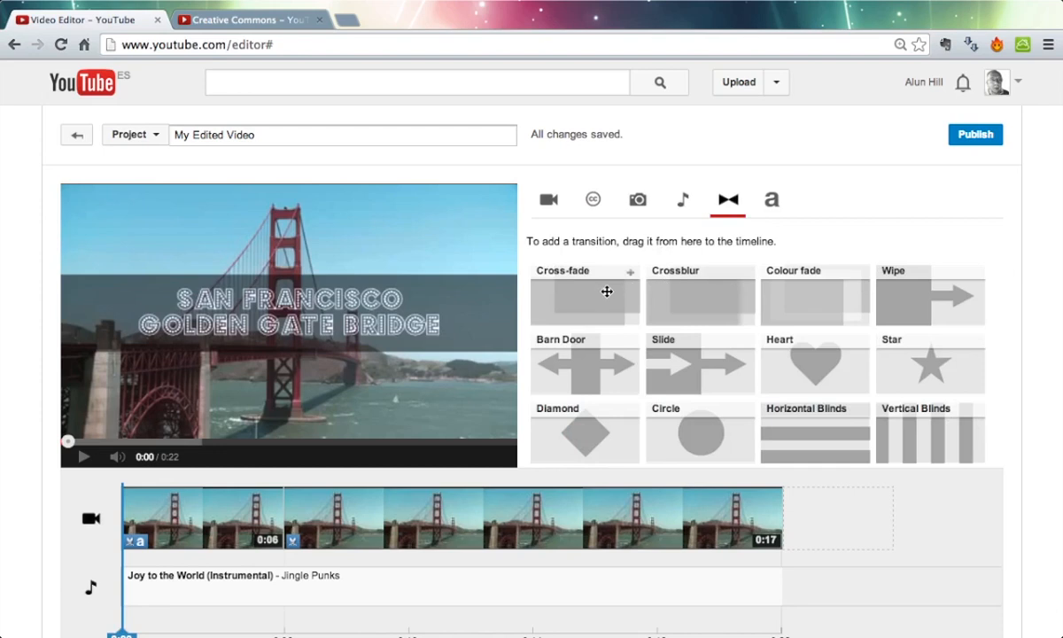
left_click_drag(607, 291, 127, 513)
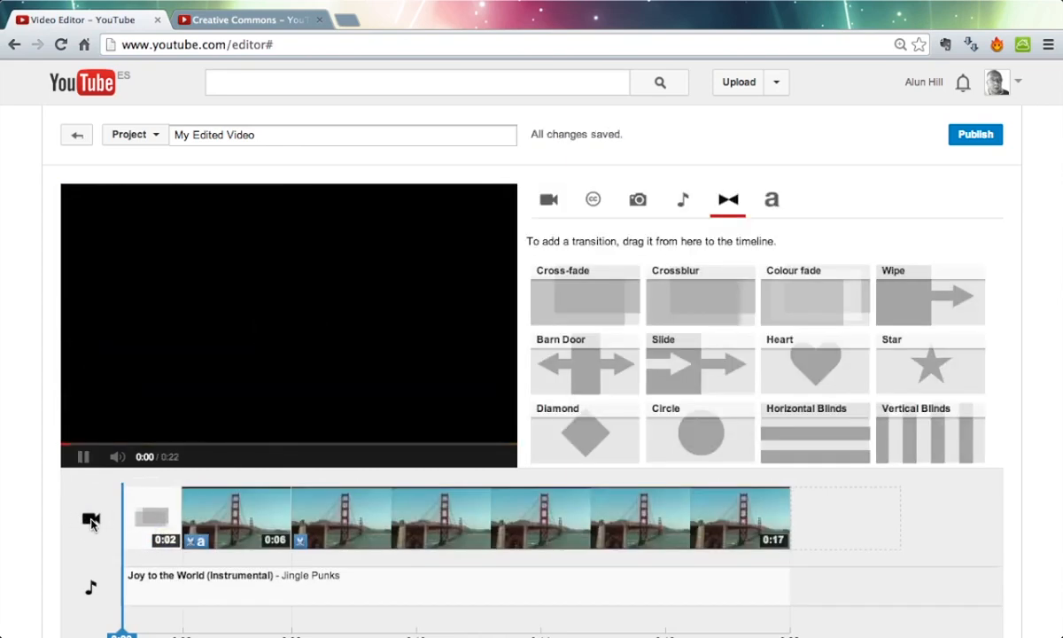
left_click(82, 456)
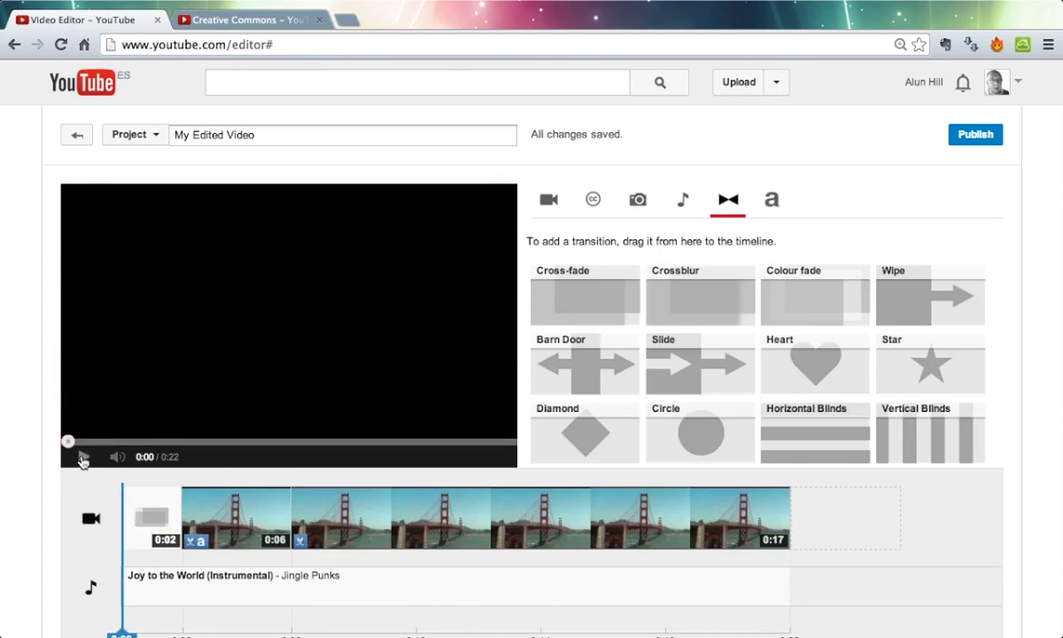
left_click(82, 456)
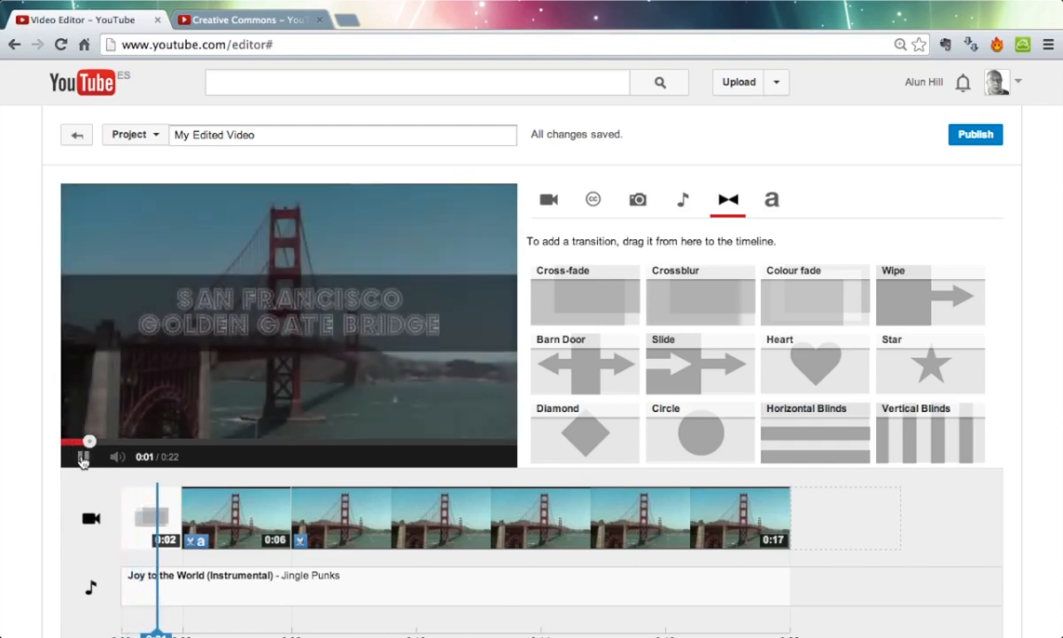
left_click(82, 456)
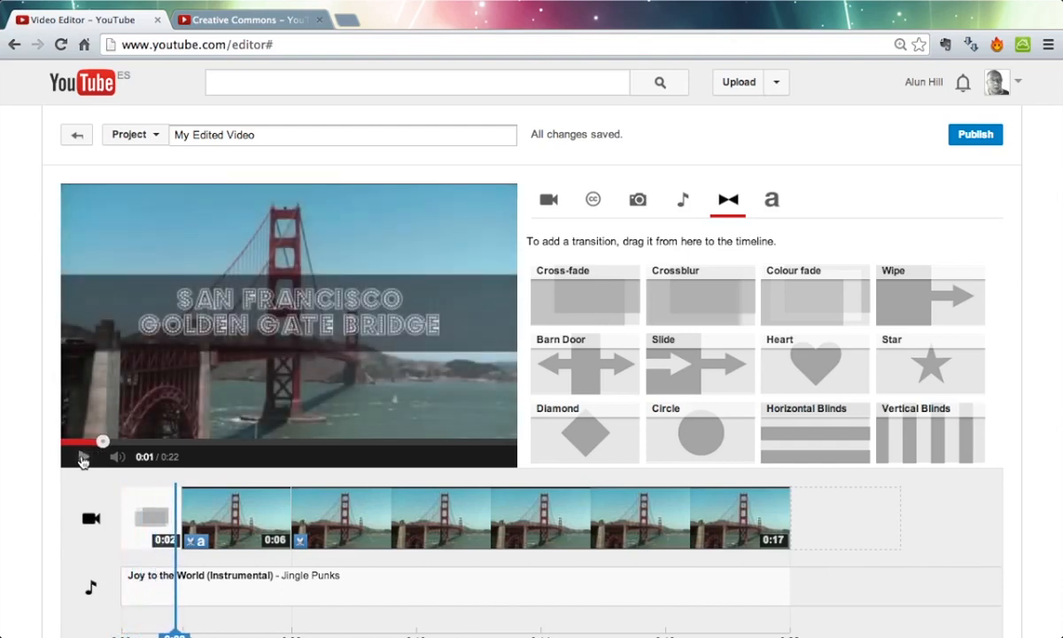
- Remove the music from the audio track and replay the opening cross-fade without it
left_click(178, 594)
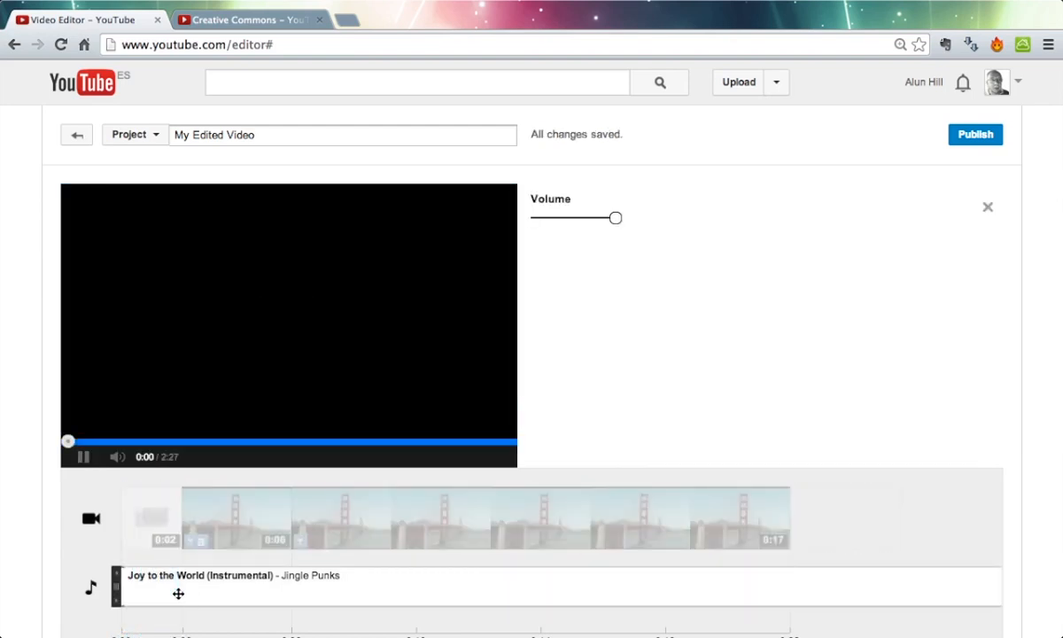
key("Delete")
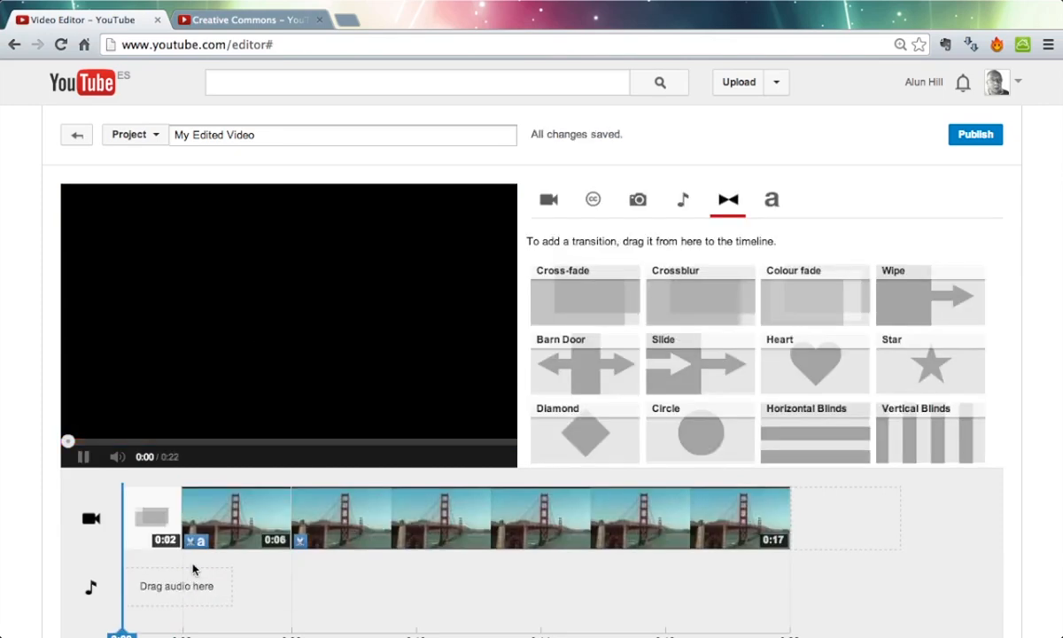
left_click(81, 457)
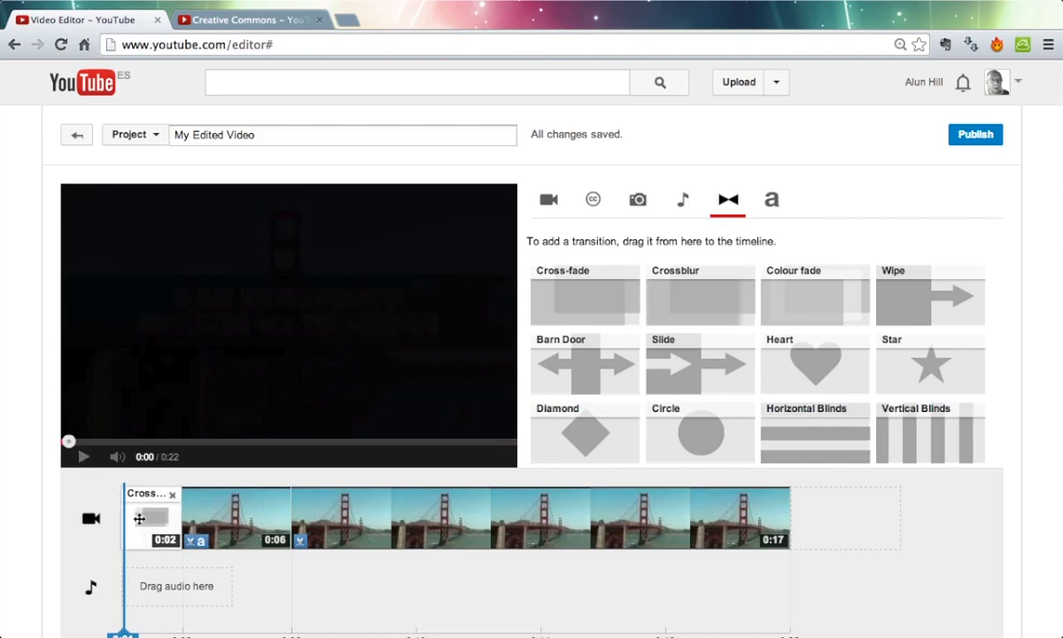
left_click(84, 458)
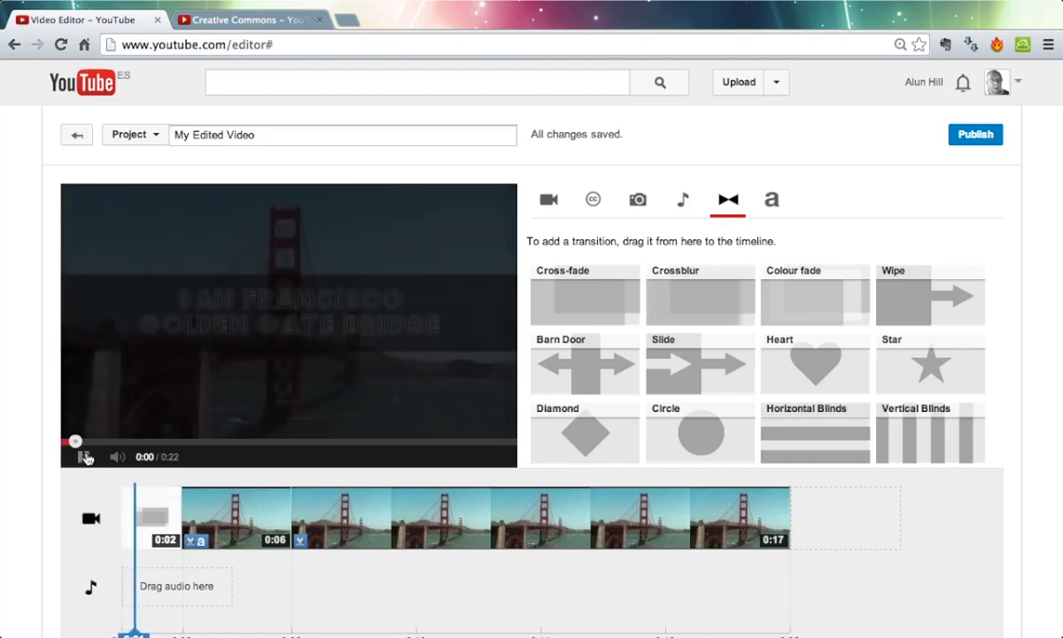
left_click(86, 458)
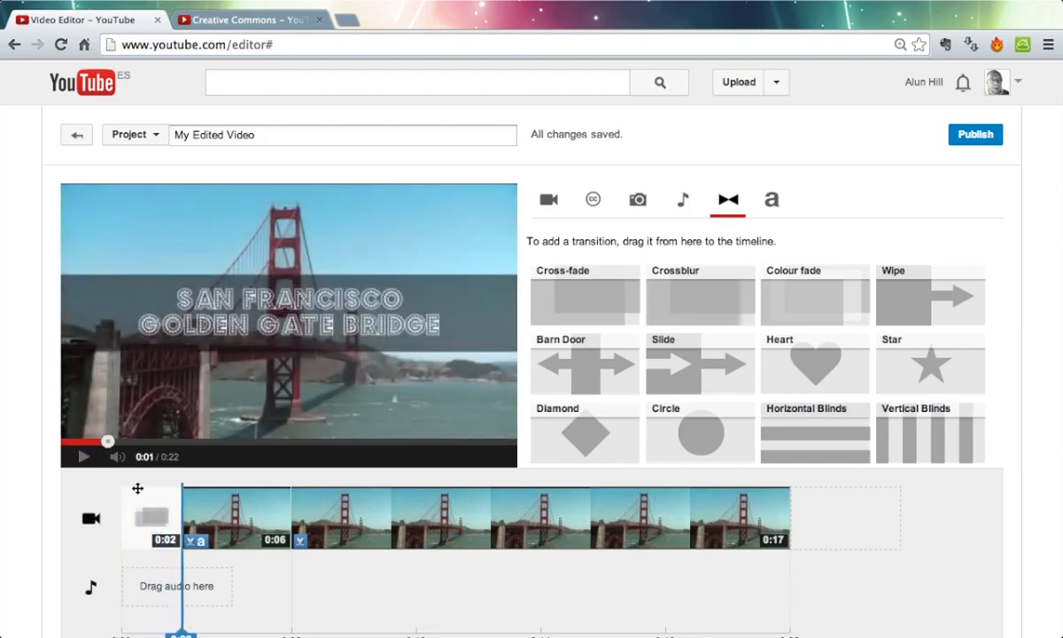
- Try a 4-second duration for the opening cross-fade, play it, and shorten the transition to 2 seconds
left_click_drag(178, 514, 225, 516)
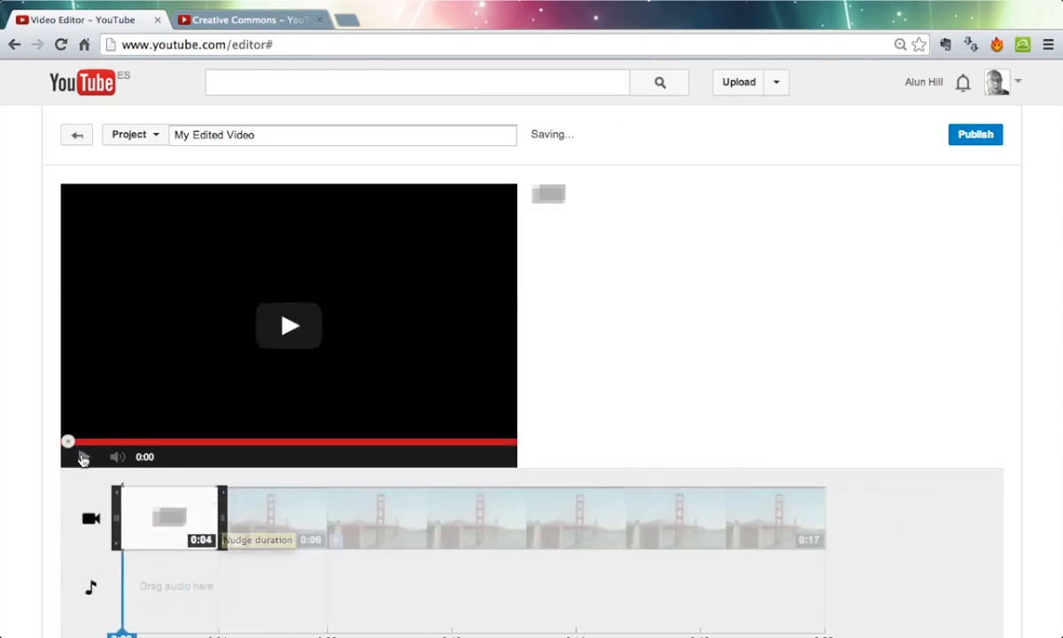
left_click(82, 457)
left_click(83, 458)
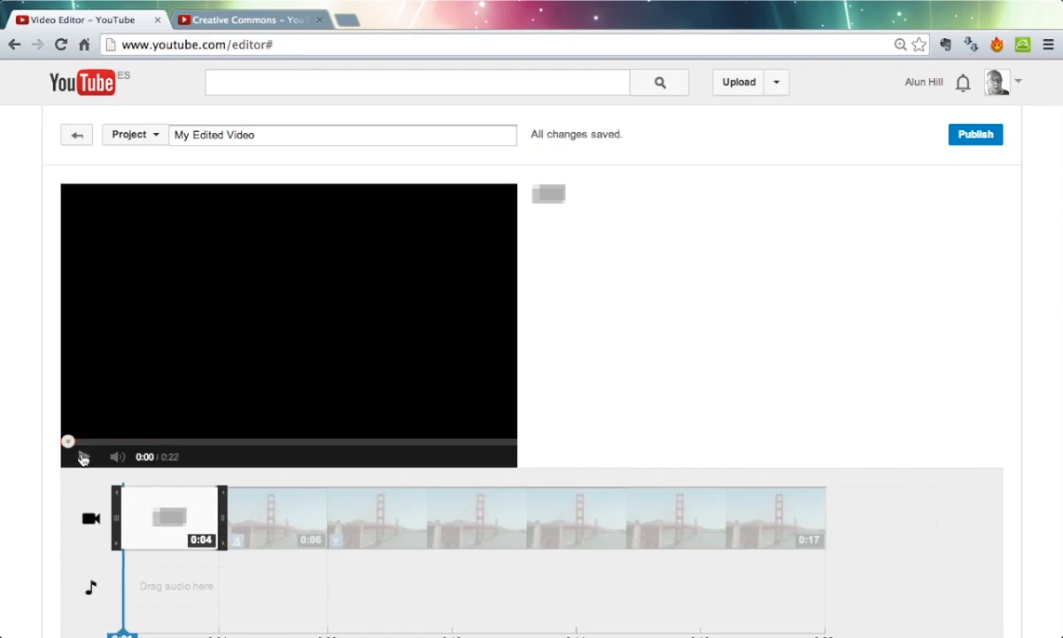
left_click(82, 458)
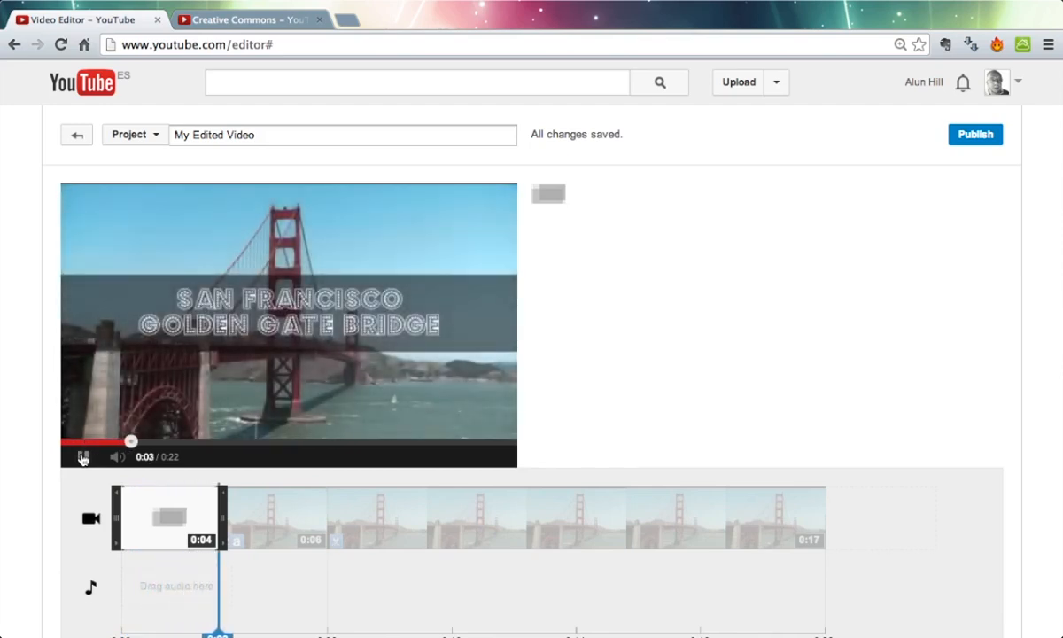
left_click(83, 458)
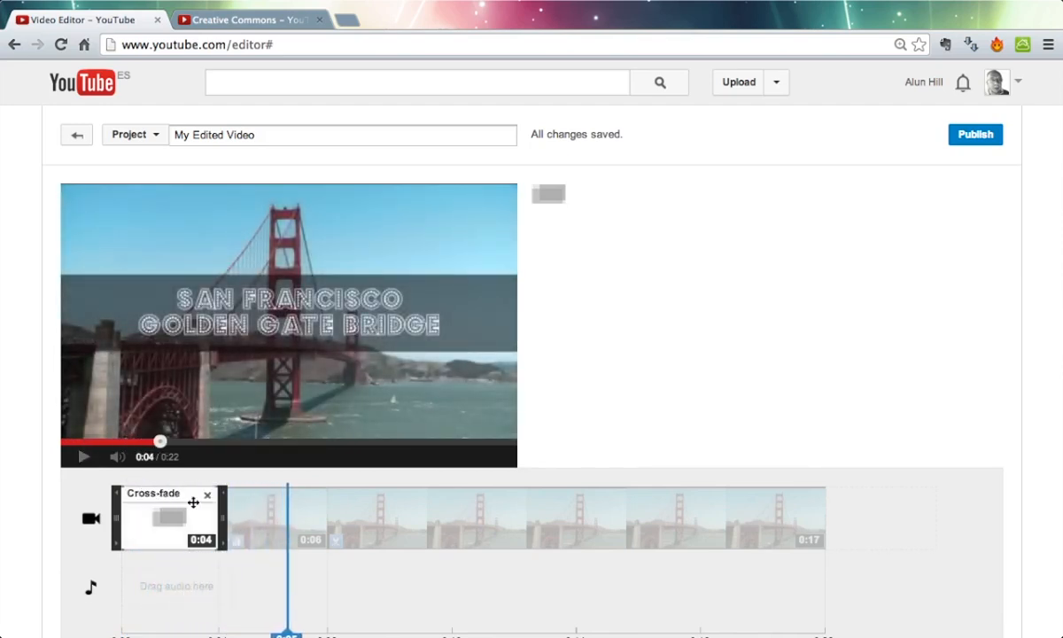
left_click_drag(221, 514, 171, 517)
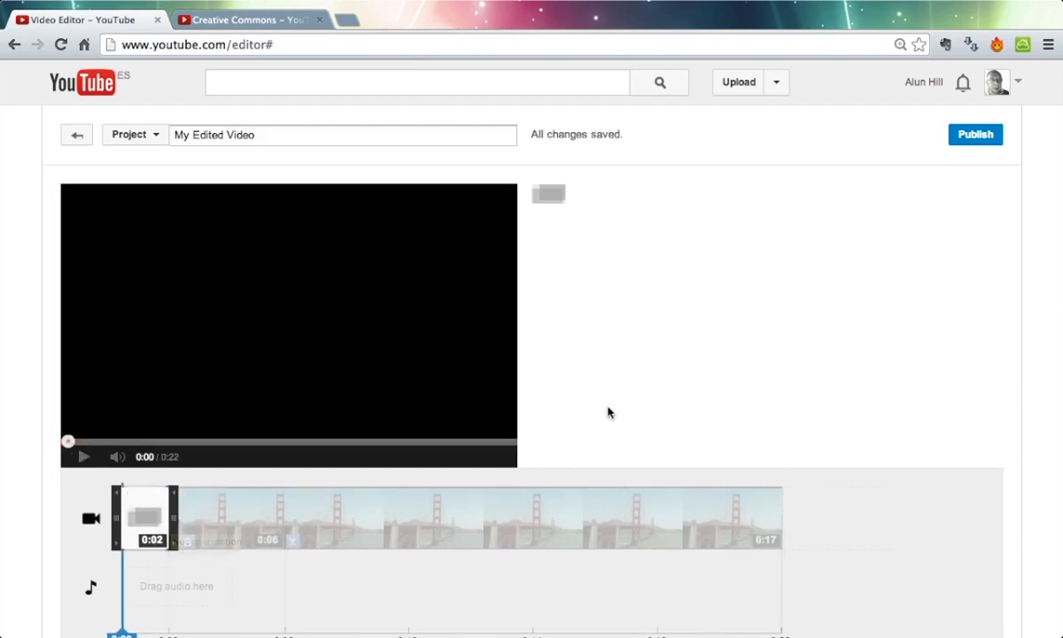
- Look through the second segment's quick fixes, filters and text settings, and close them
left_click(510, 514)
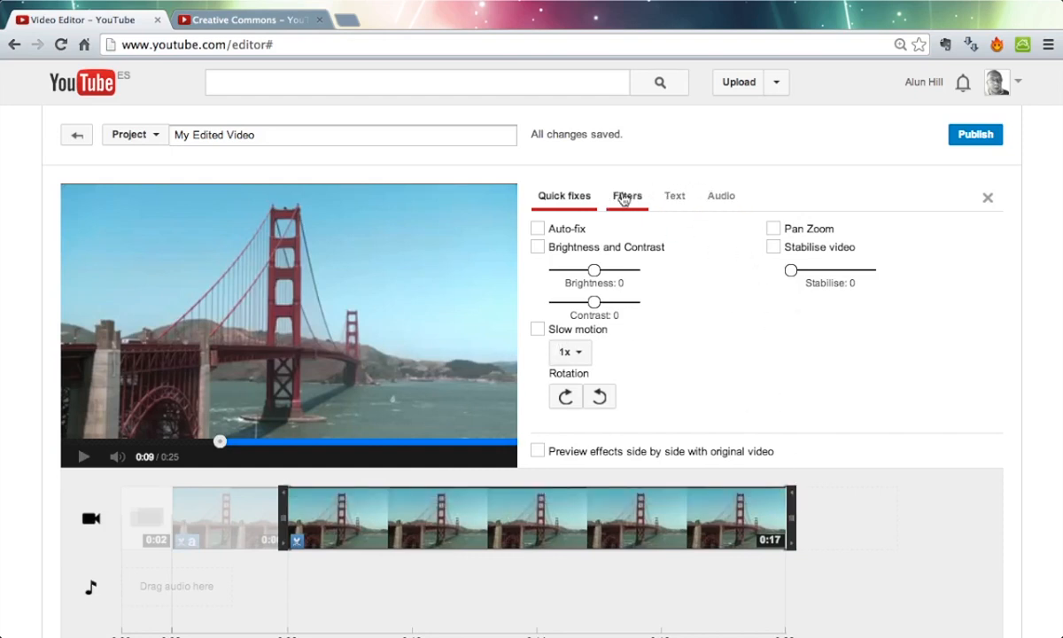
left_click(987, 197)
left_click(724, 514)
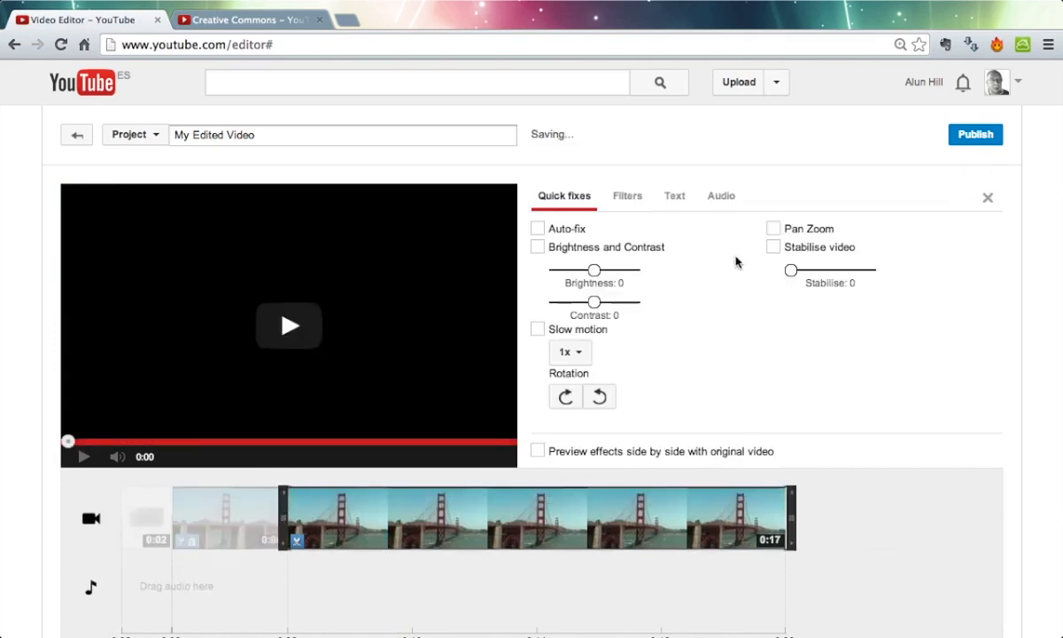
left_click(642, 198)
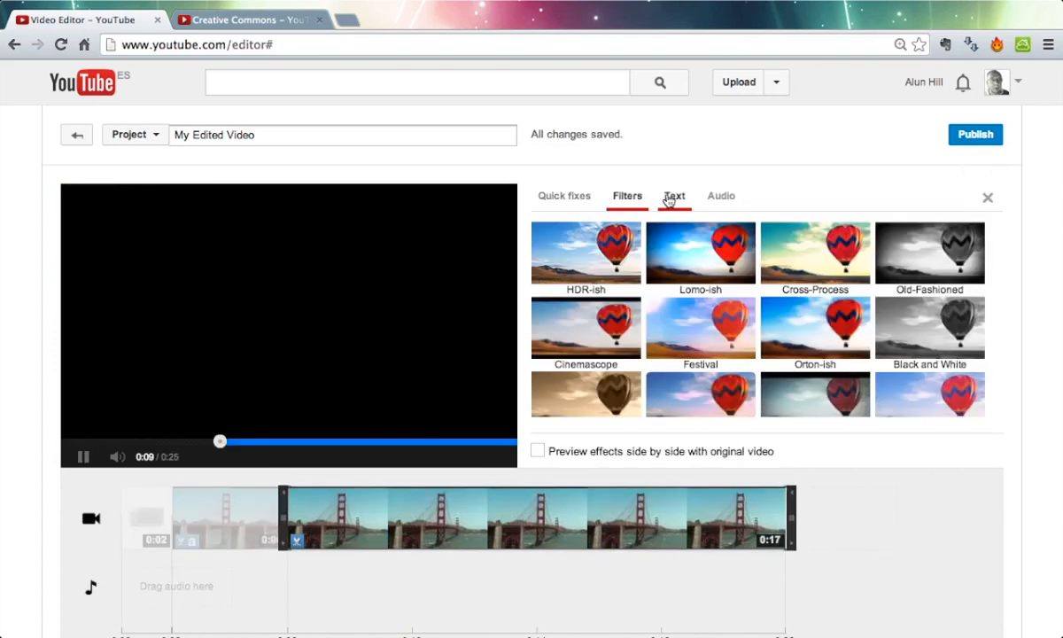
left_click(674, 197)
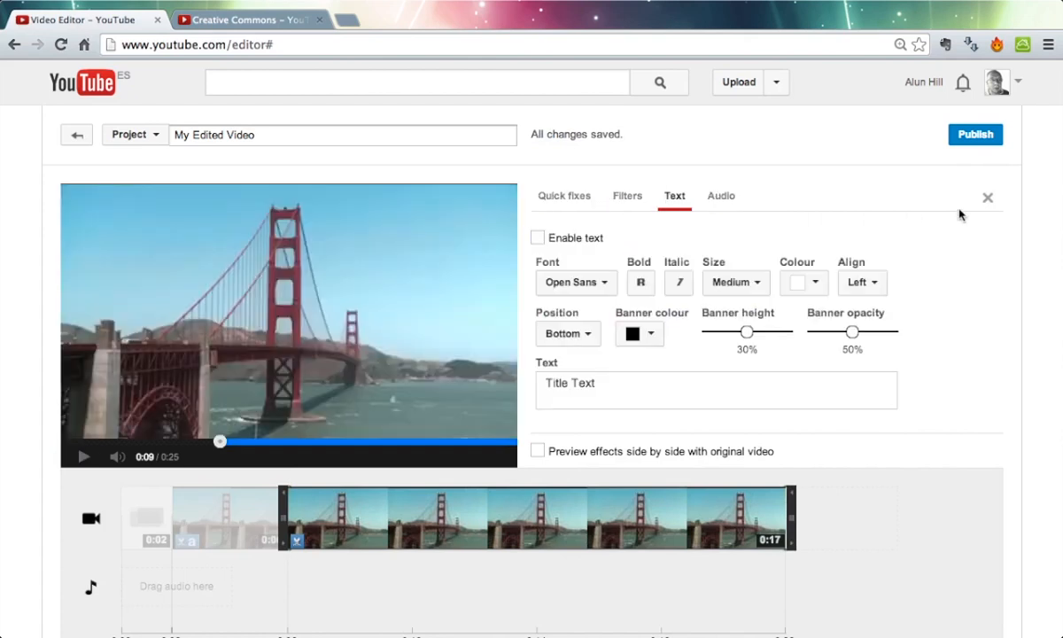
left_click(987, 198)
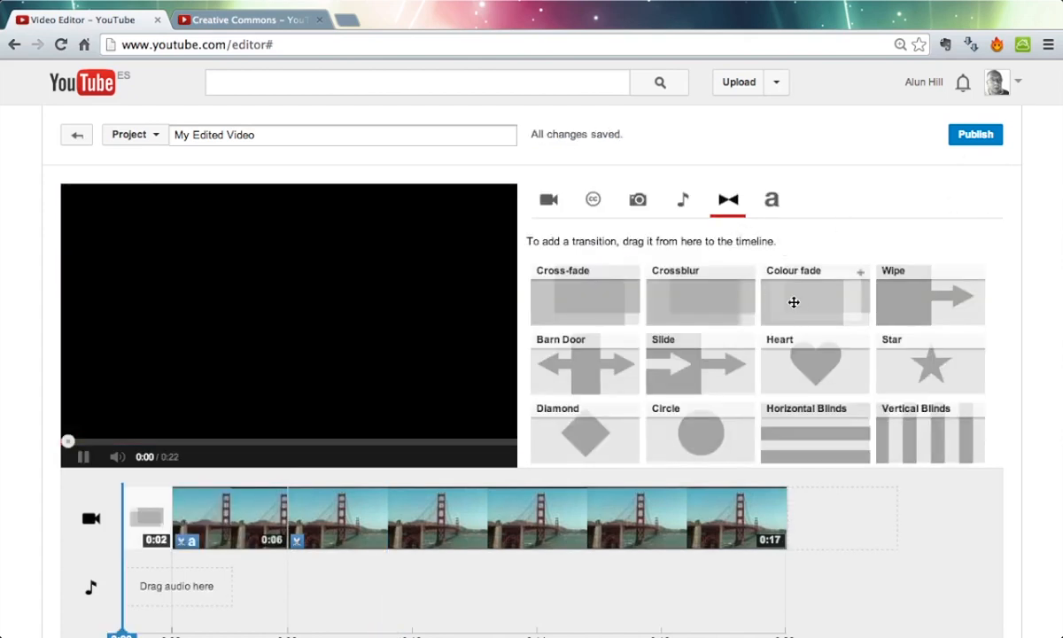
- Add a Colour fade transition after the last segment and check its colour choices, keeping white
left_click_drag(809, 294, 797, 503)
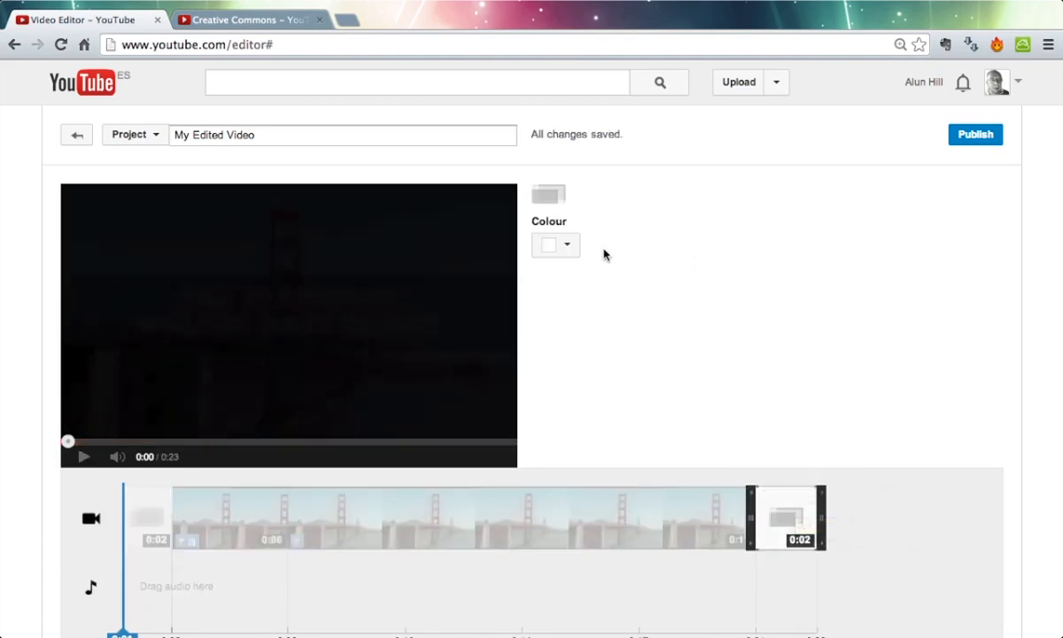
left_click(565, 246)
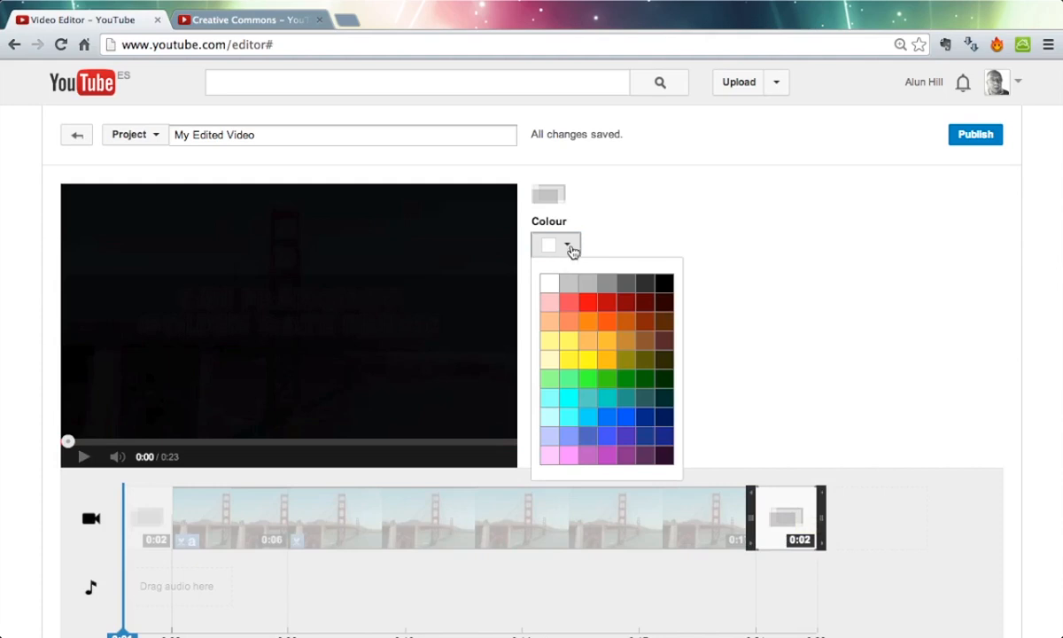
left_click(571, 244)
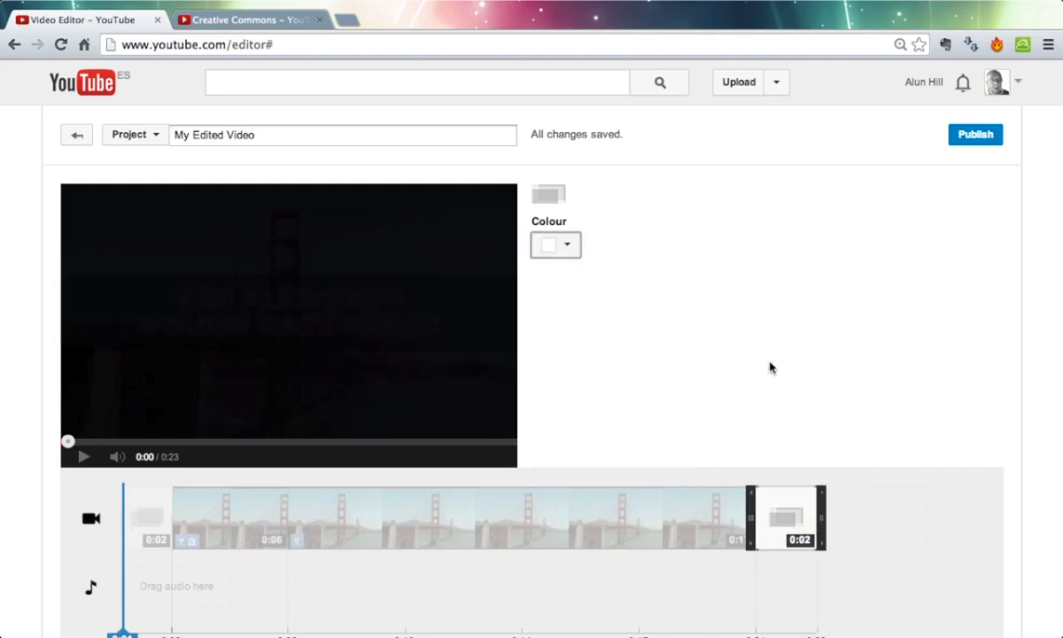
- Review the text, audio, quick fix and filter settings of the two Golden Gate Bridge segments
left_click(636, 534)
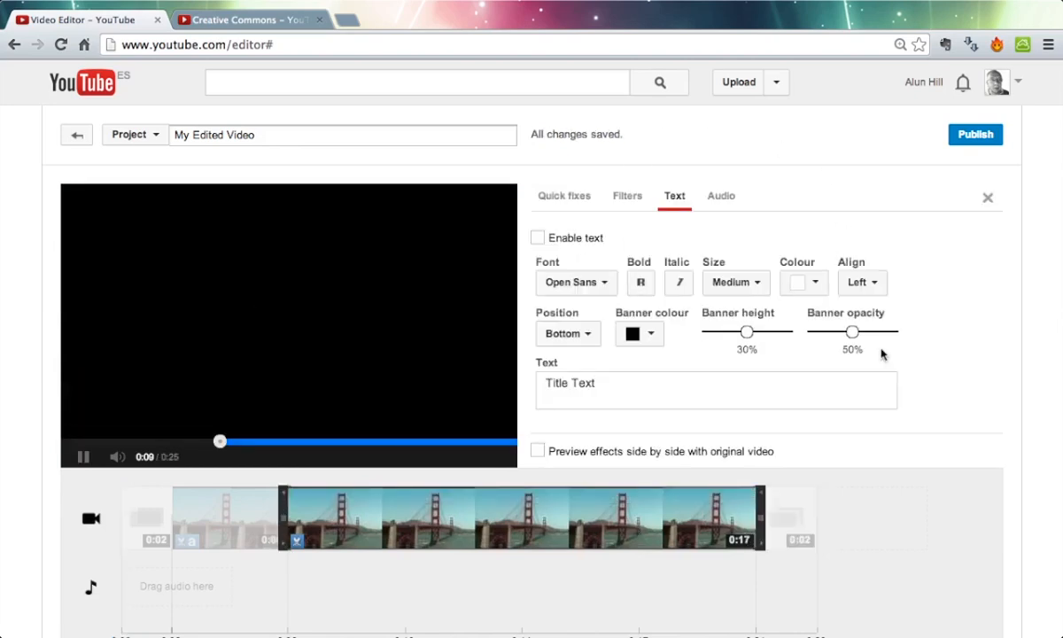
mouse_move(235, 504)
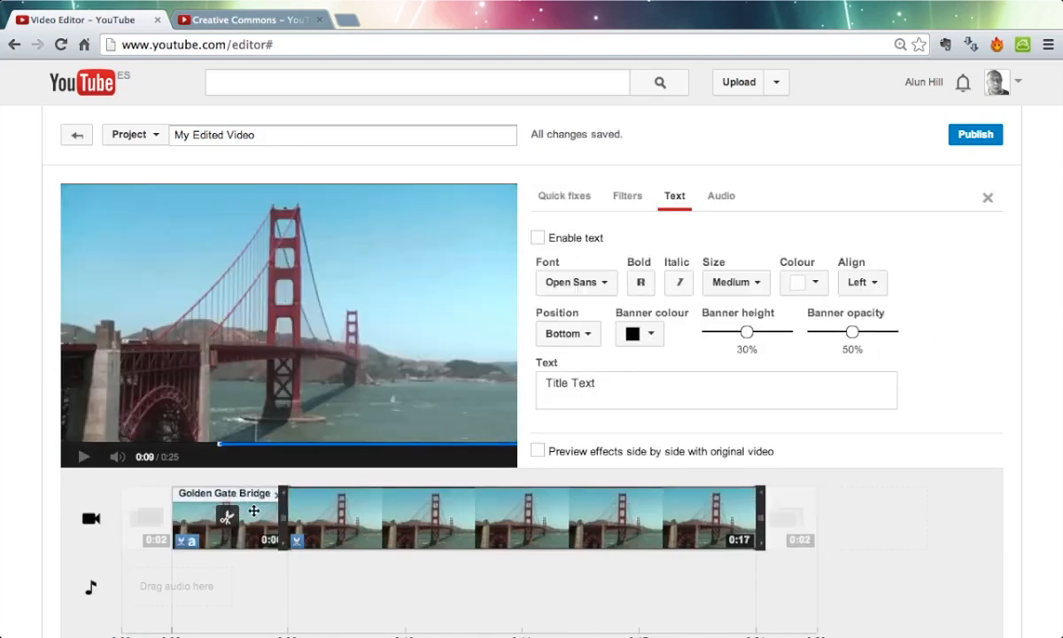
left_click(263, 516)
left_click(732, 198)
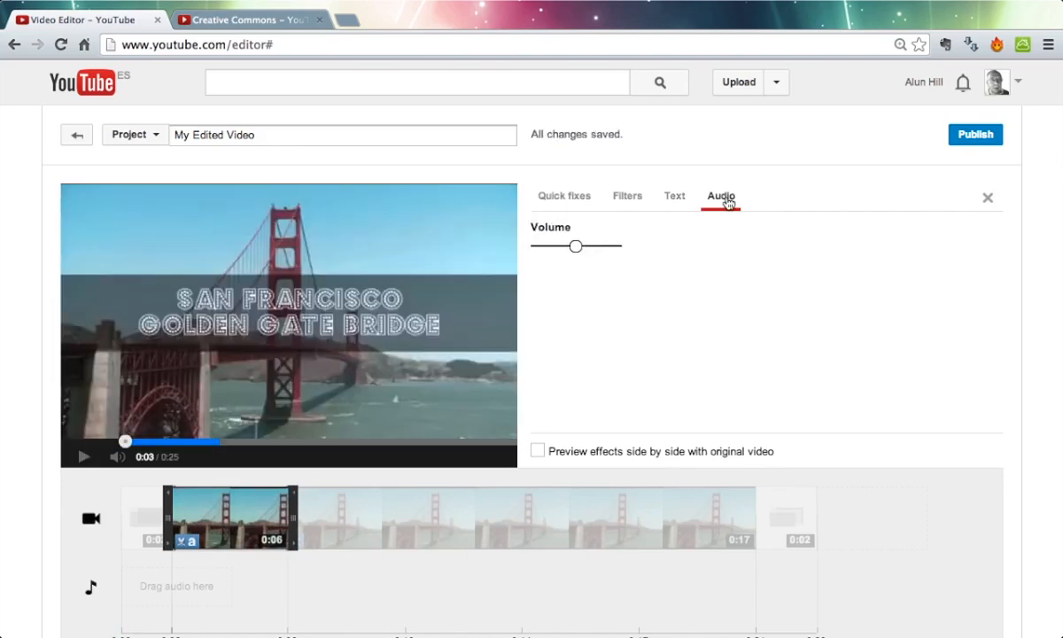
left_click(581, 203)
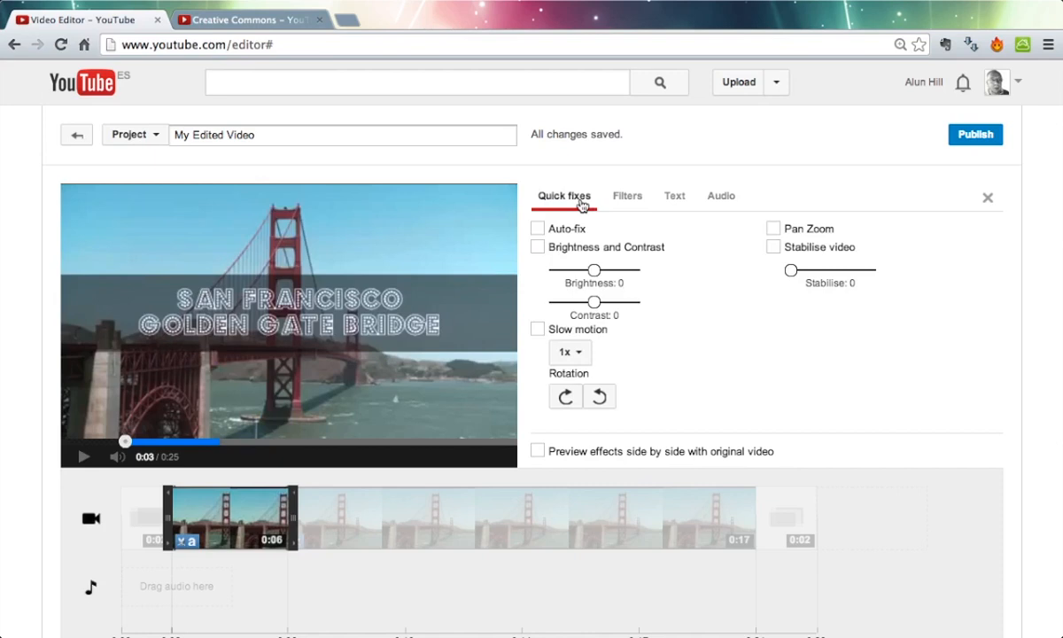
left_click(638, 202)
left_click(581, 203)
left_click(576, 502)
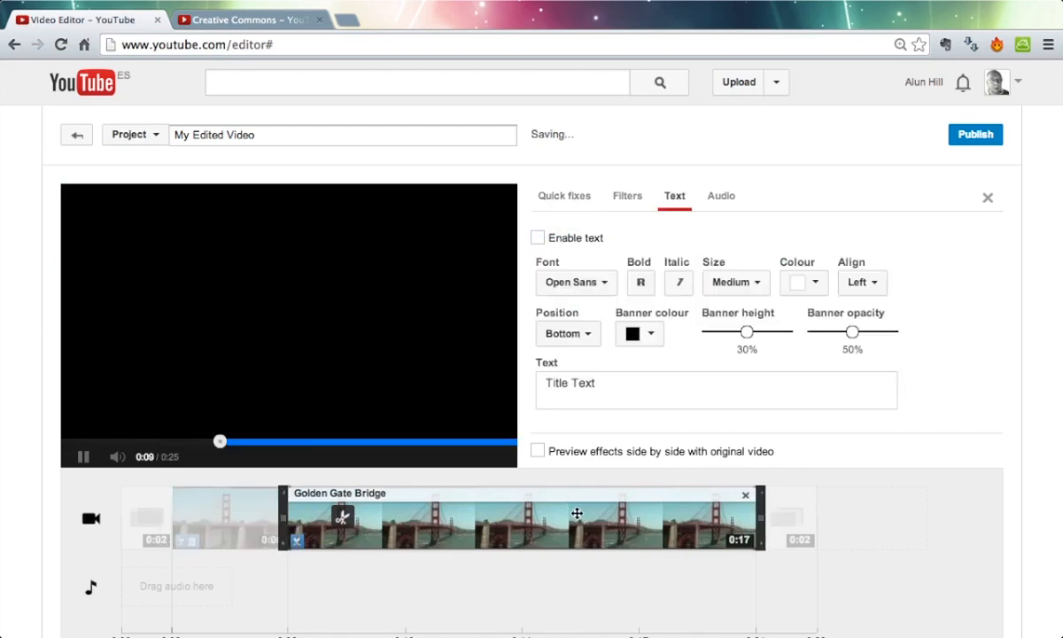
- Try brightness values +8, -2 and -7 on the second segment with the side-by-side preview enabled, and settle on -5
left_click(564, 199)
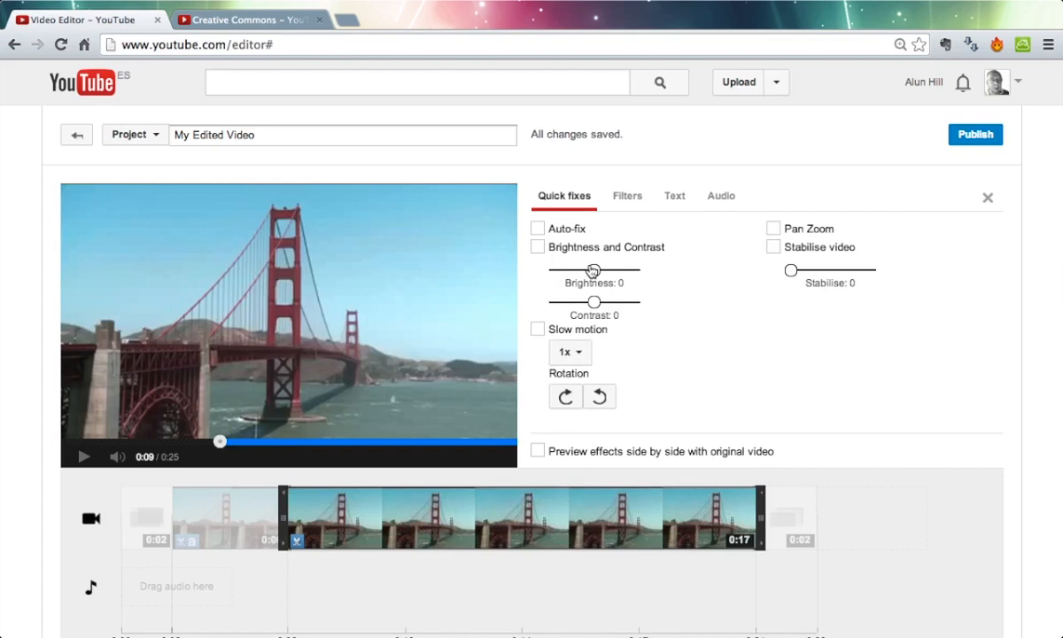
left_click_drag(592, 269, 622, 272)
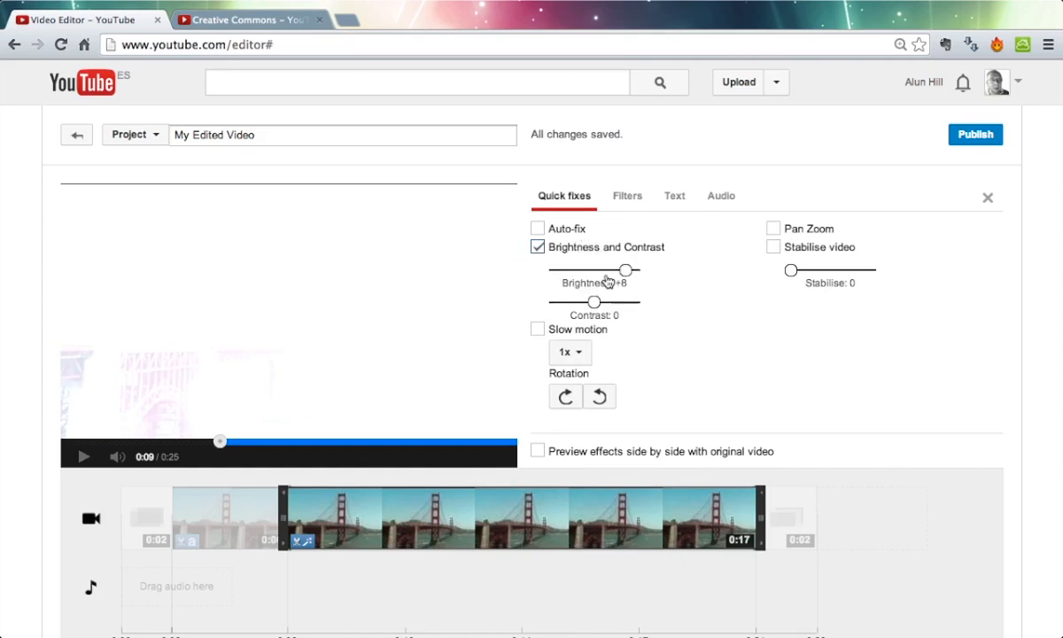
left_click(537, 451)
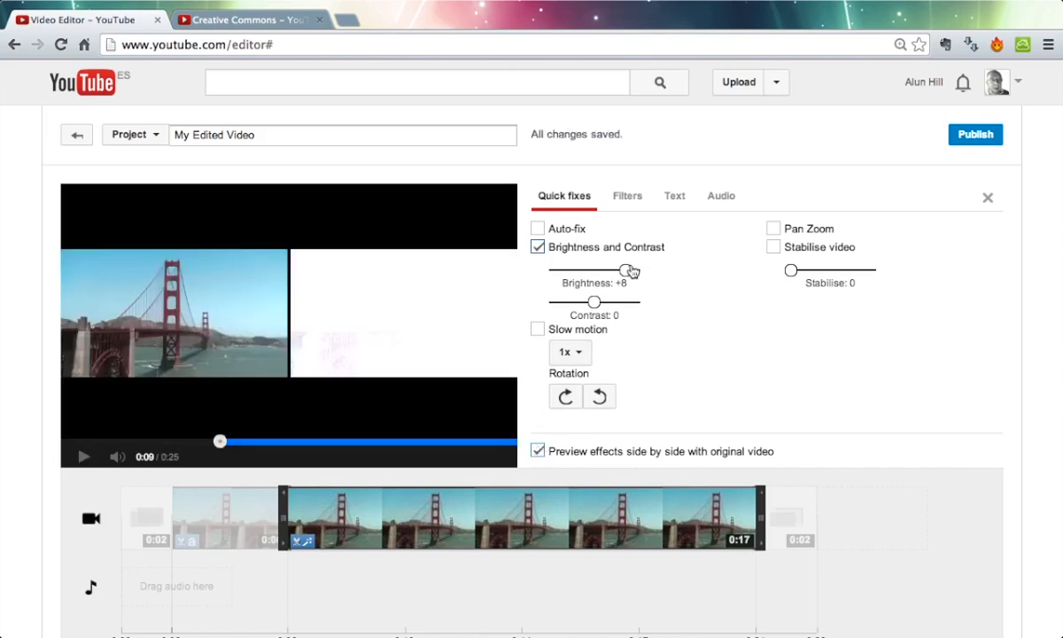
left_click_drag(626, 270, 588, 273)
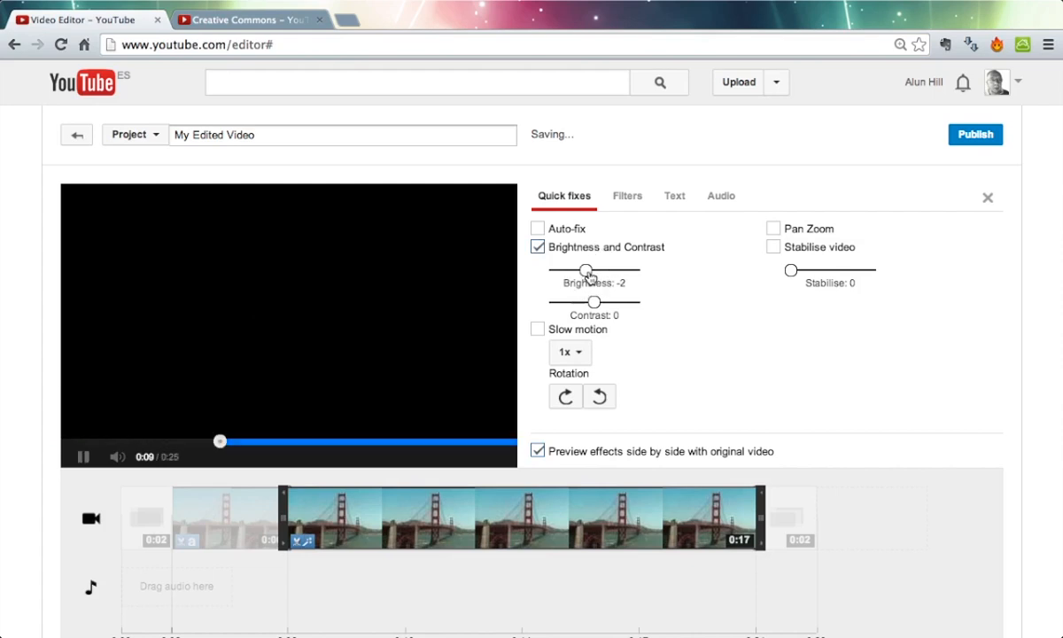
left_click_drag(589, 275, 568, 277)
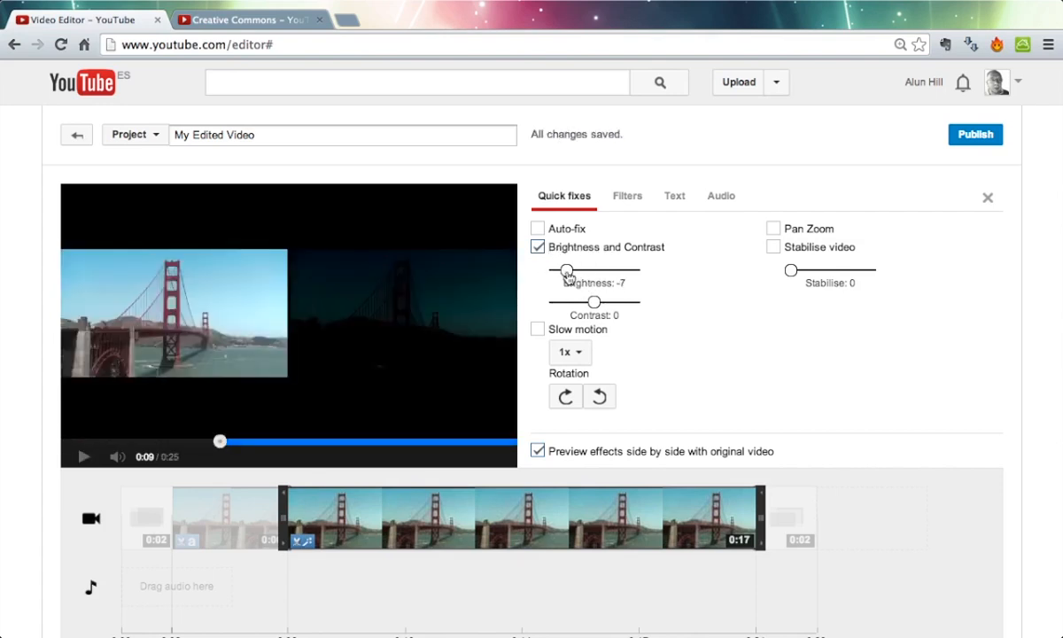
left_click_drag(567, 277, 576, 278)
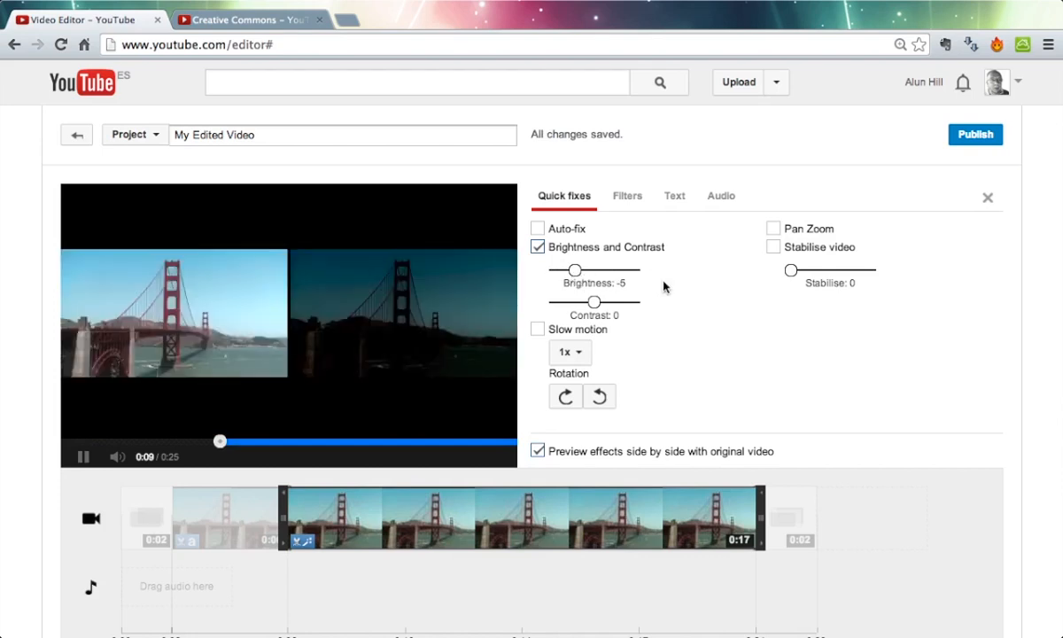
- Preview the darkened second segment, close its settings, and play the project from the start into that segment before pausing
left_click(84, 457)
left_click(83, 459)
left_click(988, 199)
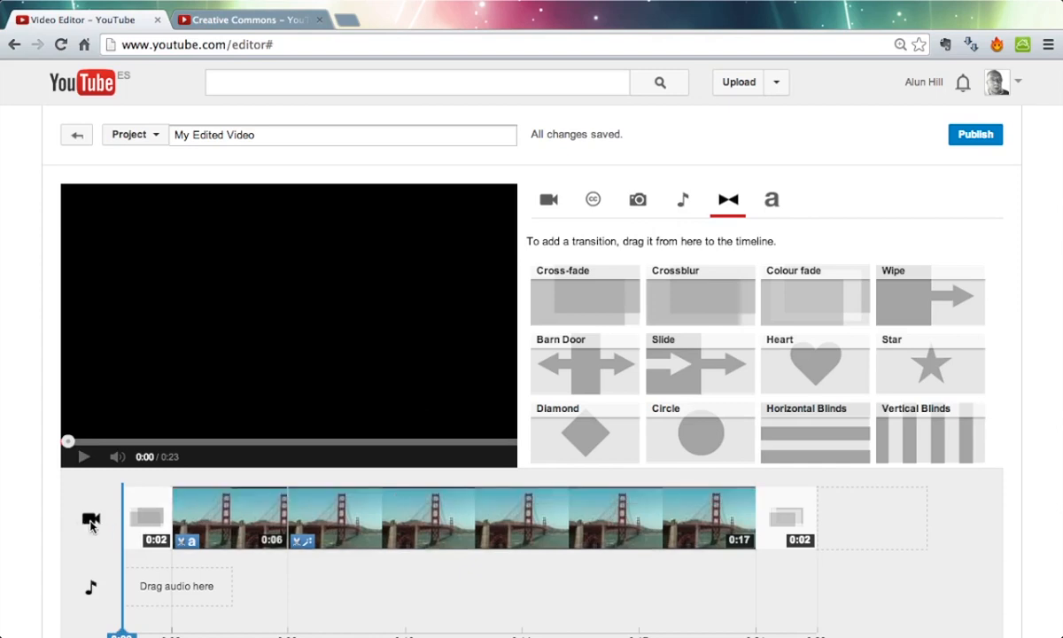
left_click(84, 456)
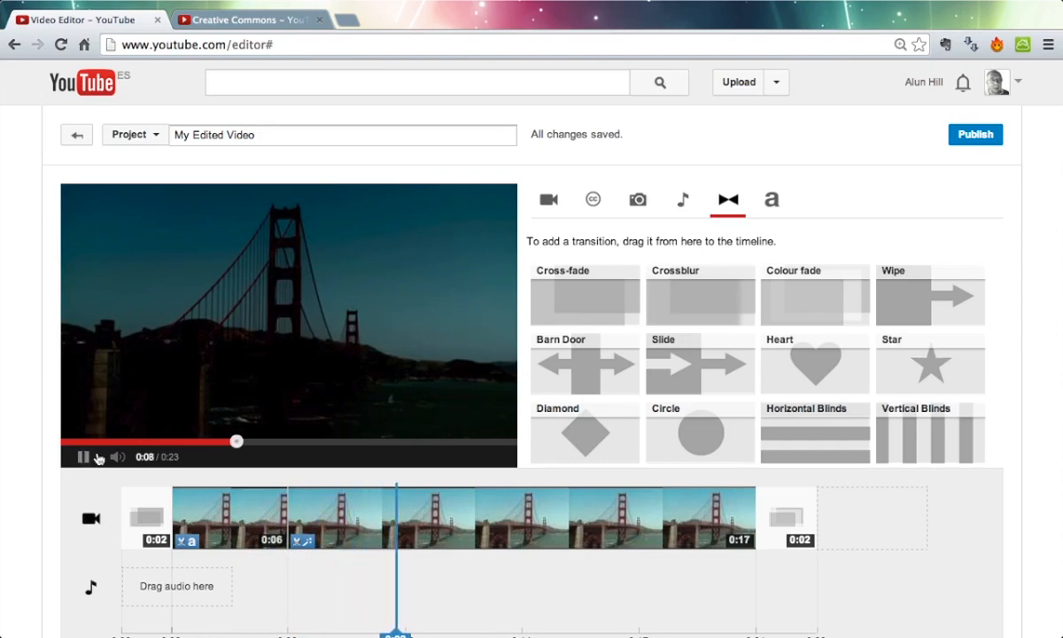
mouse_move(346, 514)
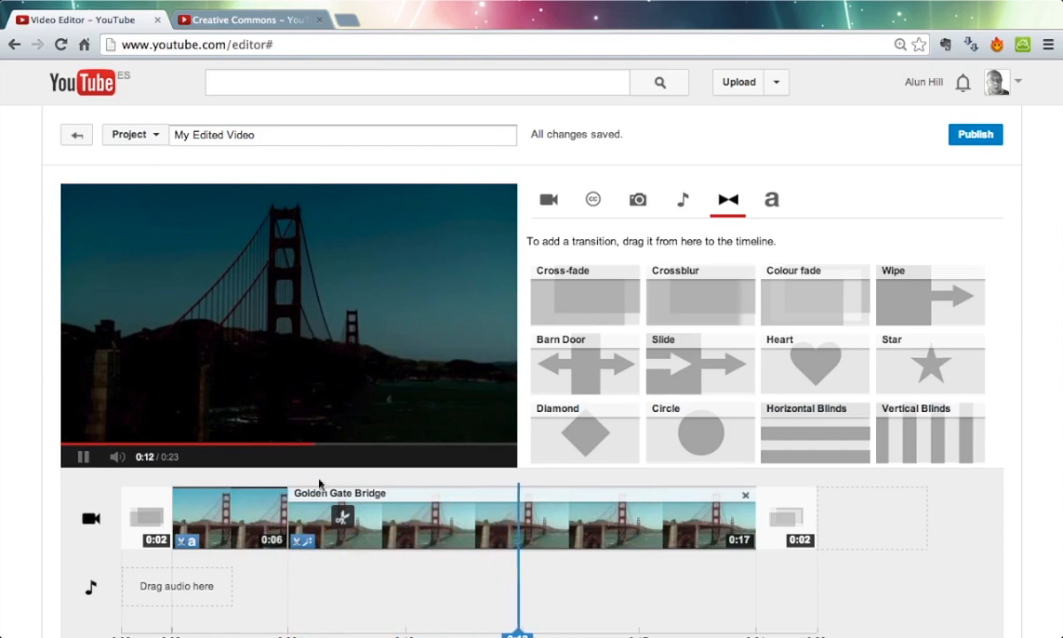
left_click(83, 456)
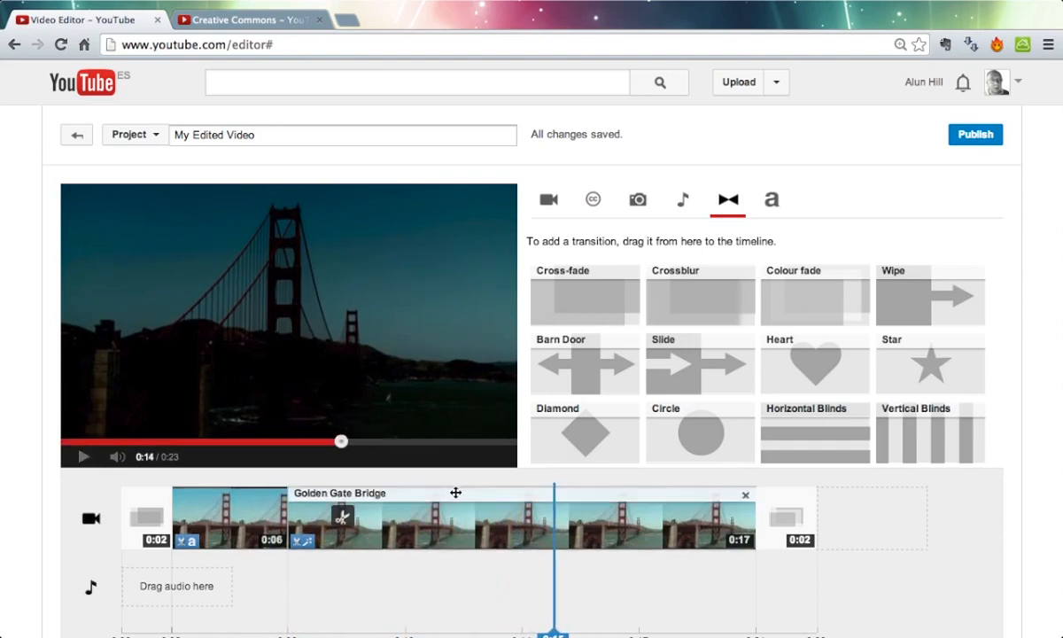
- Empty the video track by removing both Golden Gate Bridge segments, the closing Colour fade and the opening Cross-fade
left_click(471, 514)
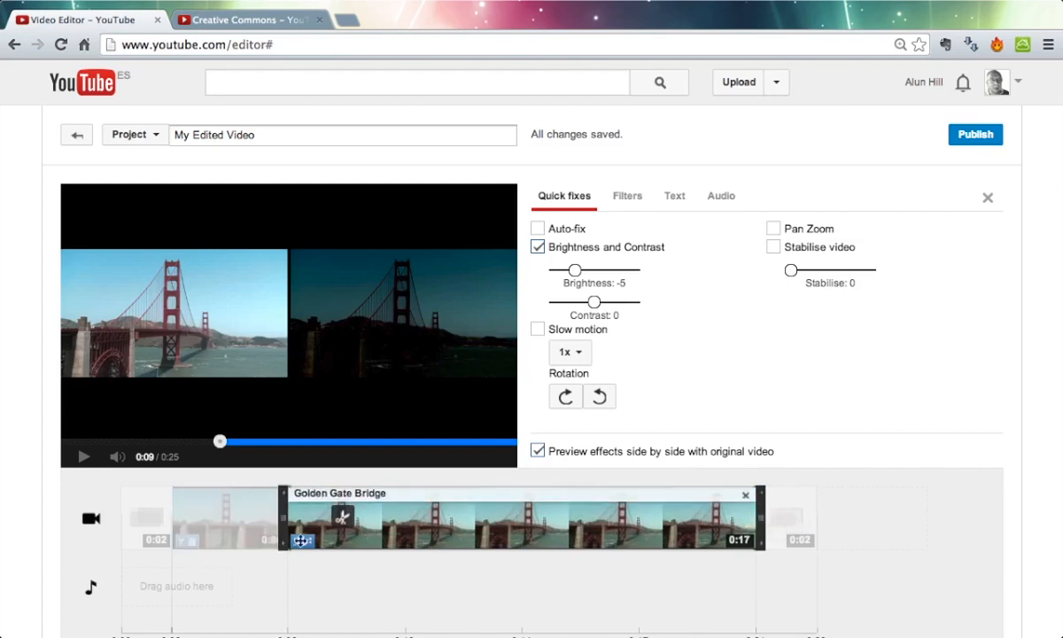
left_click_drag(305, 540, 294, 528)
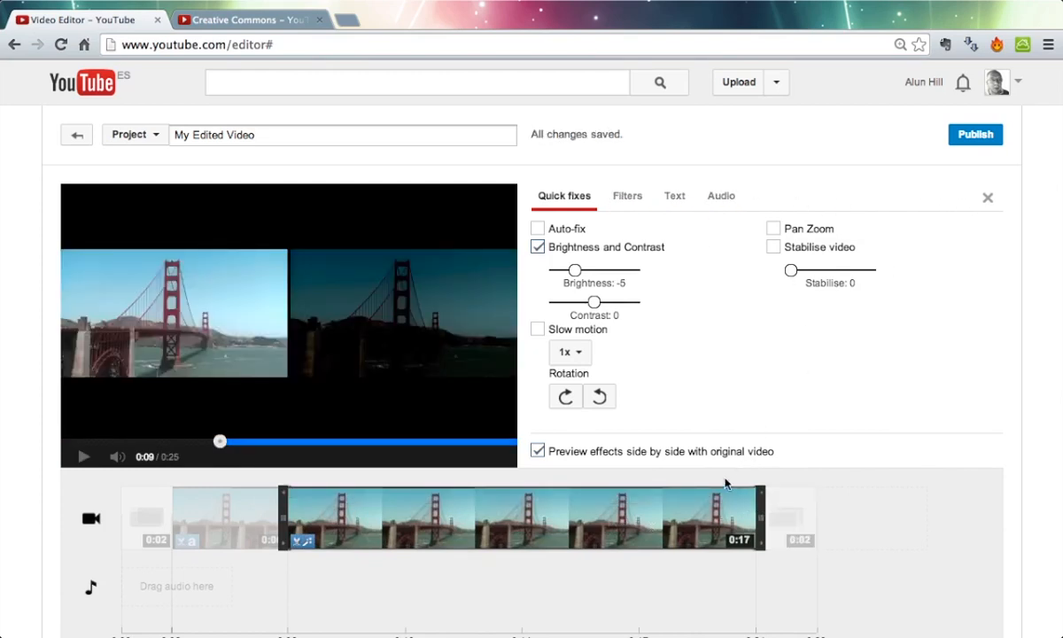
mouse_move(722, 502)
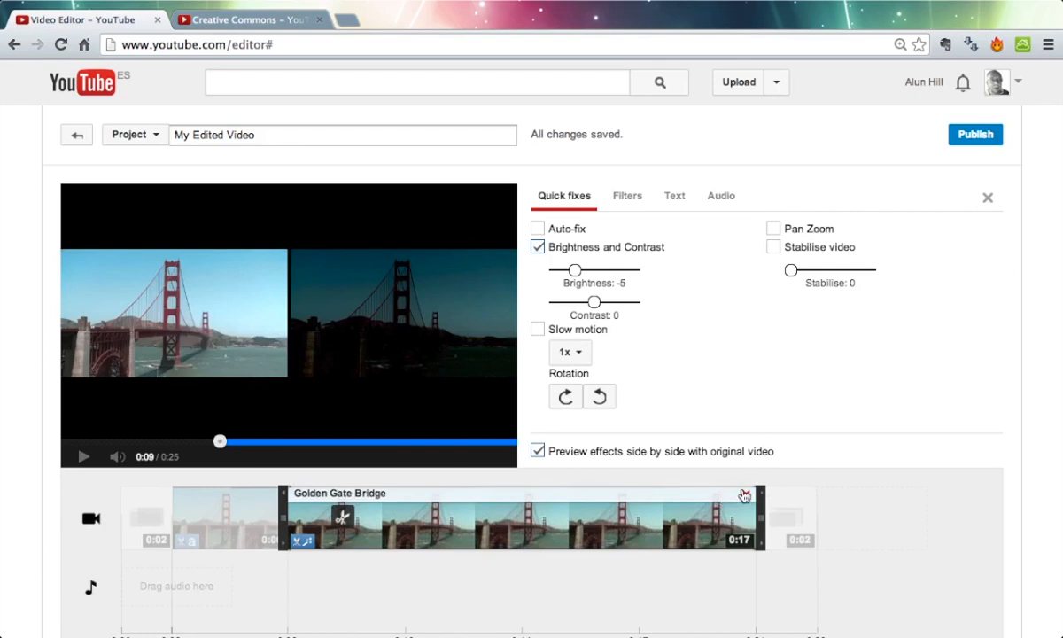
left_click(745, 495)
mouse_move(301, 503)
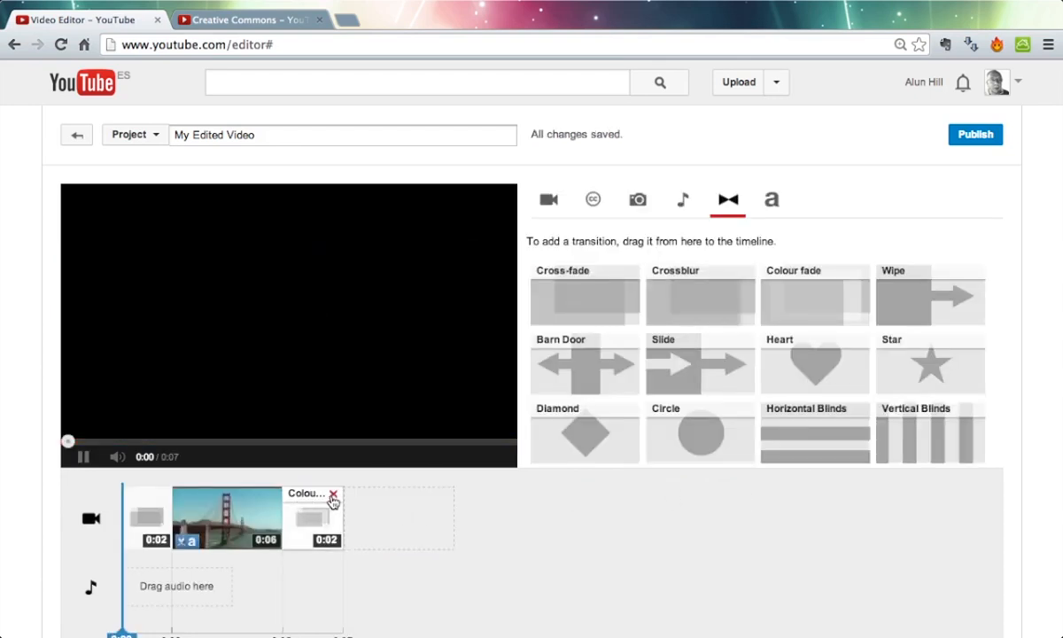
left_click(334, 495)
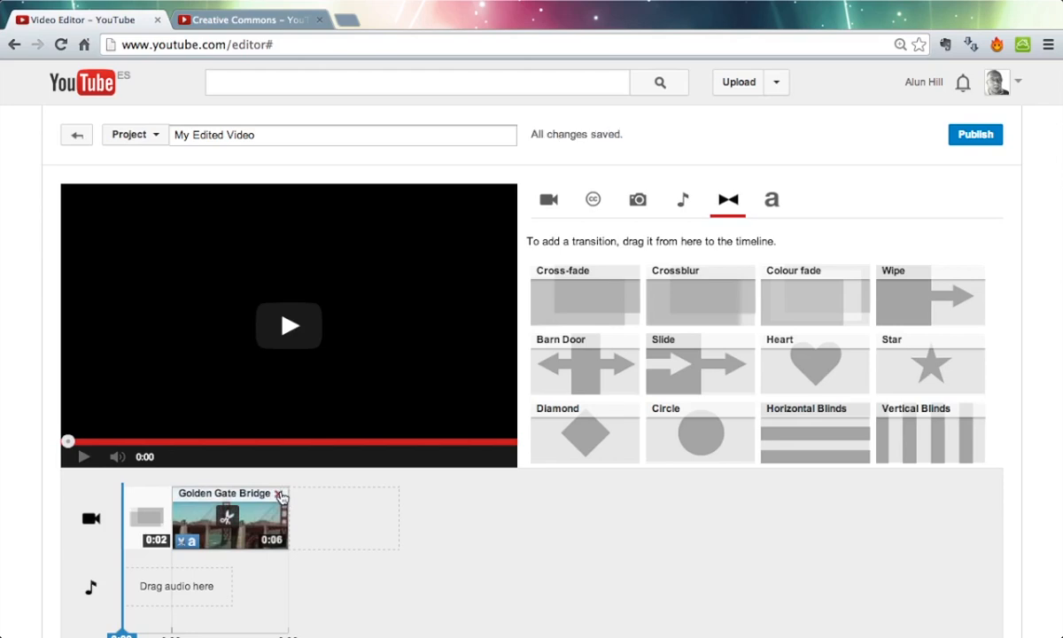
left_click(282, 495)
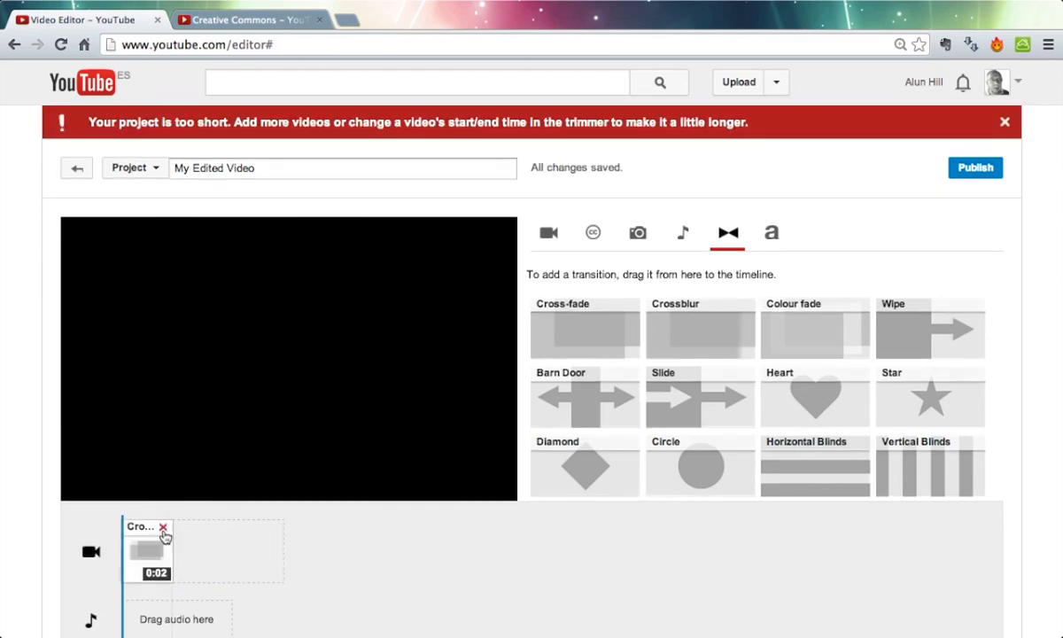
left_click(162, 528)
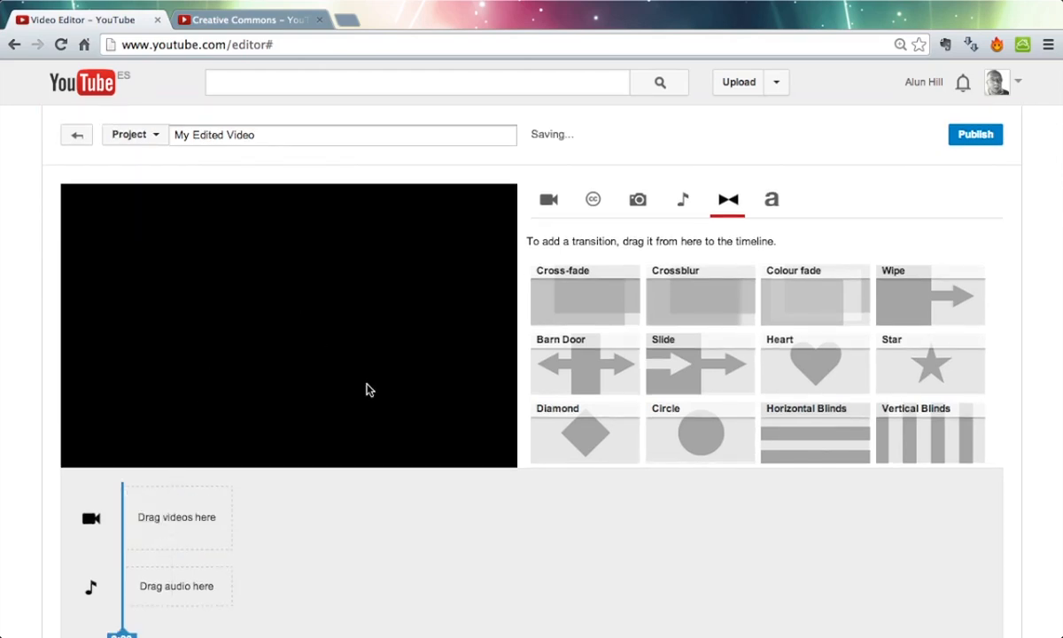
- Search the Creative Commons videos for "new york" and add the Bike Ride Through New York City video to the timeline
left_click(591, 204)
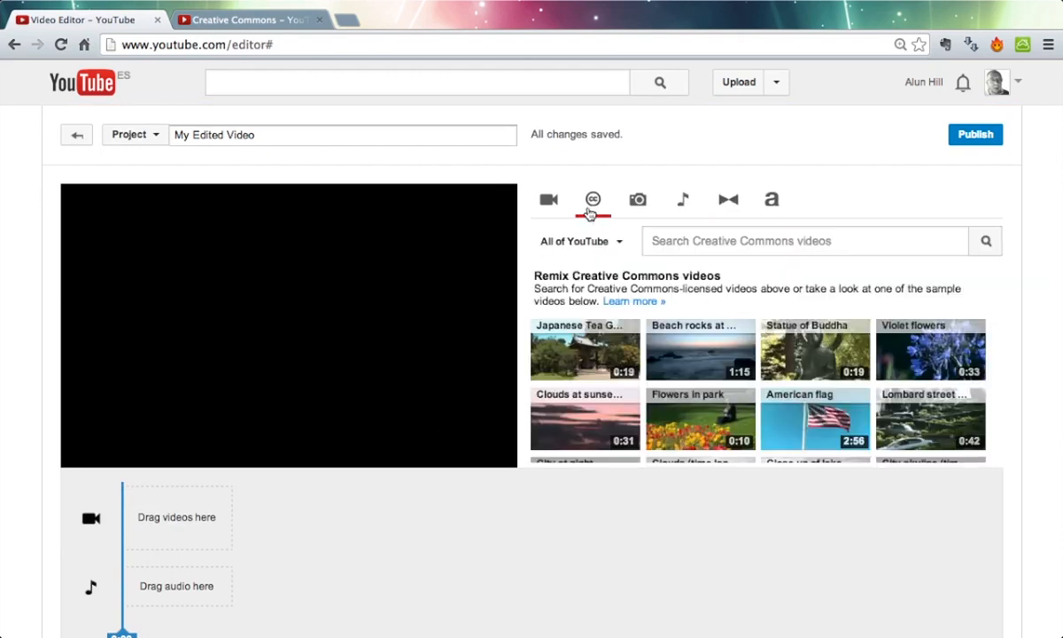
left_click(666, 240)
type("'")
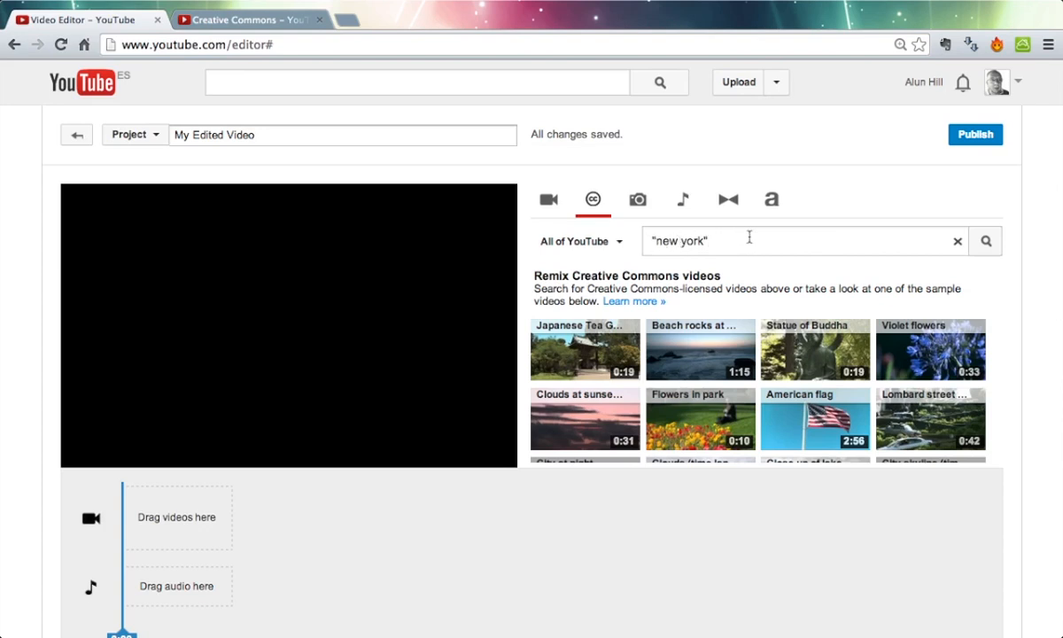
left_click(981, 248)
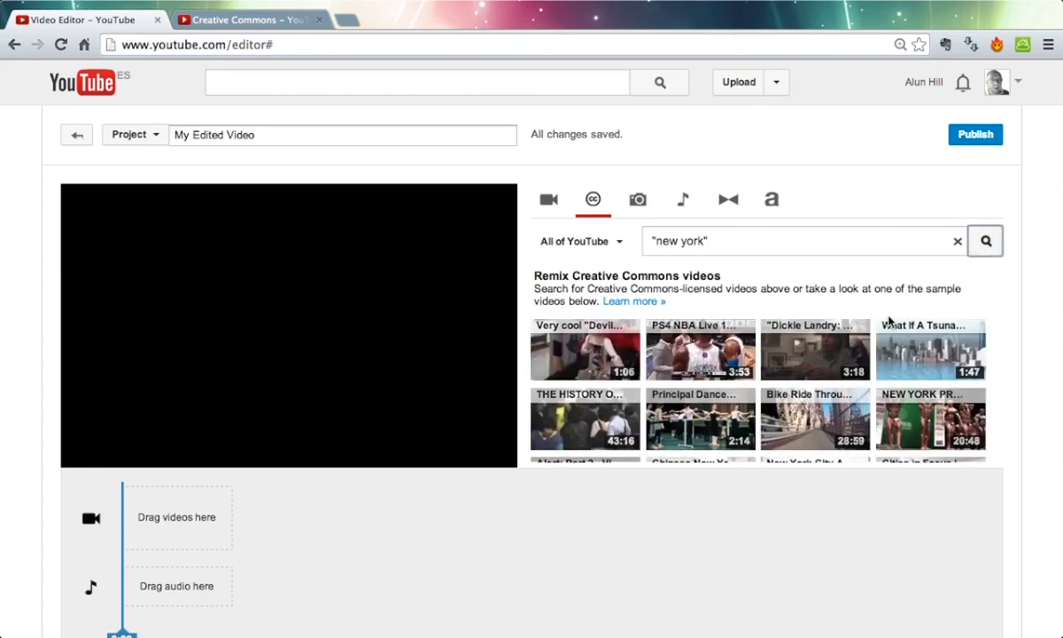
mouse_move(830, 422)
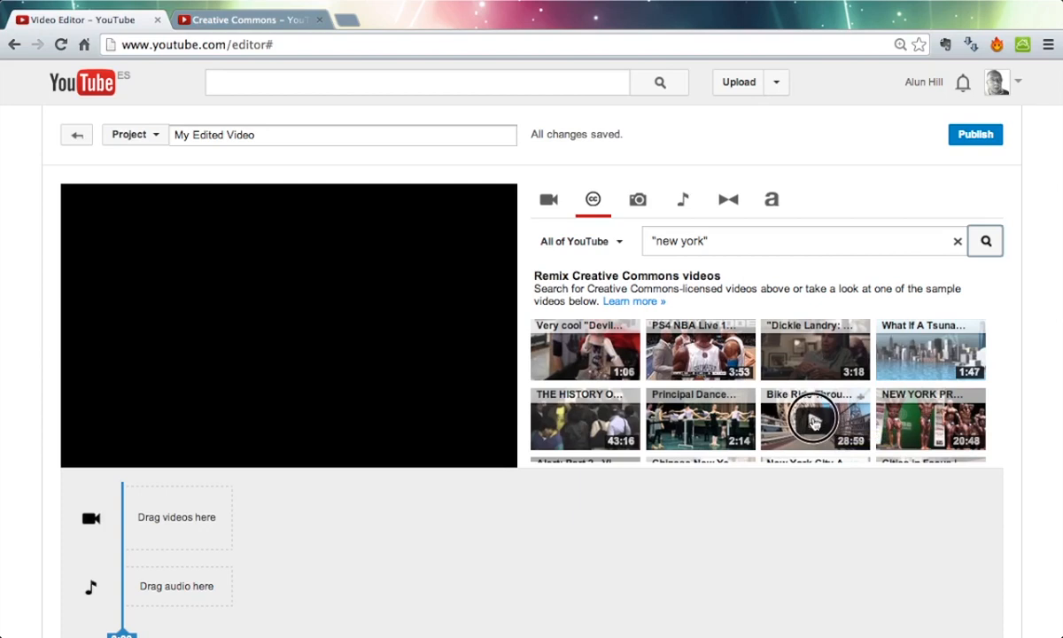
left_click_drag(815, 422, 202, 516)
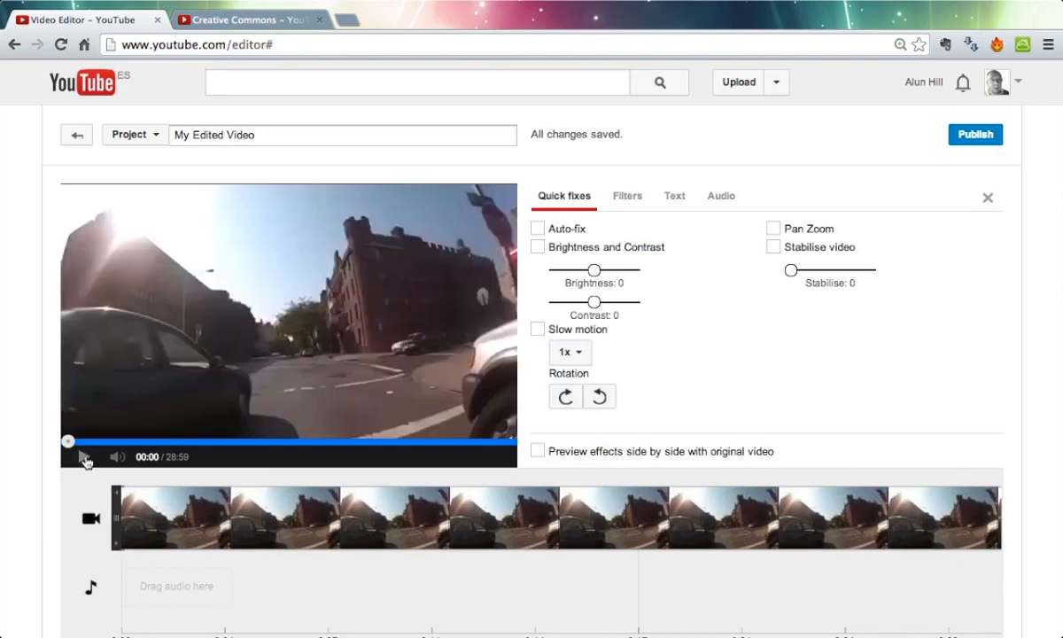
- Play the first seconds of the bike ride clip, mute the preview sound, and pause playback
left_click(85, 457)
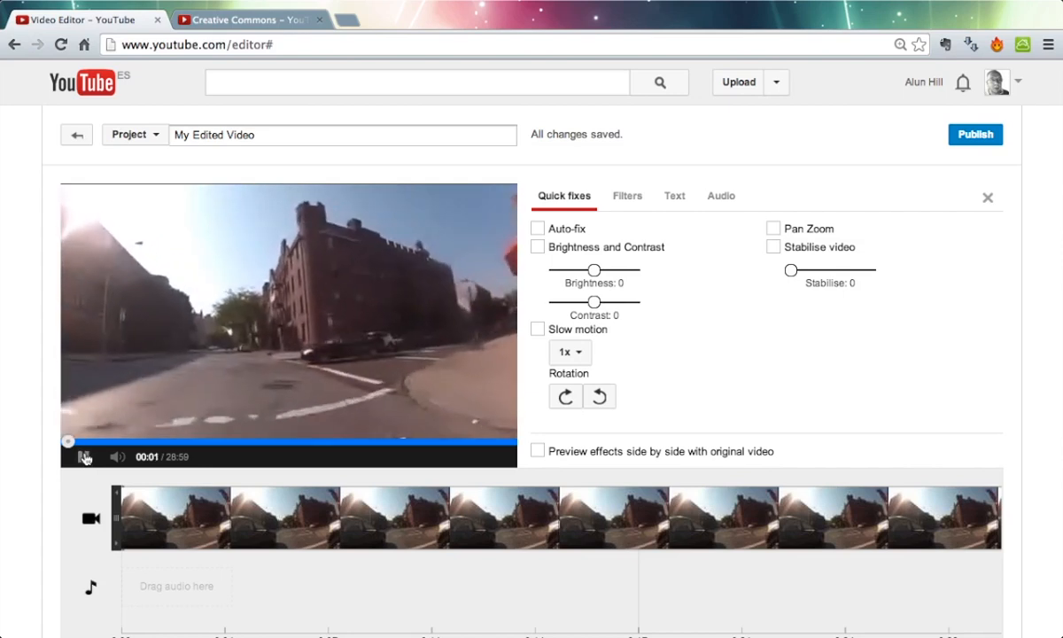
left_click(120, 457)
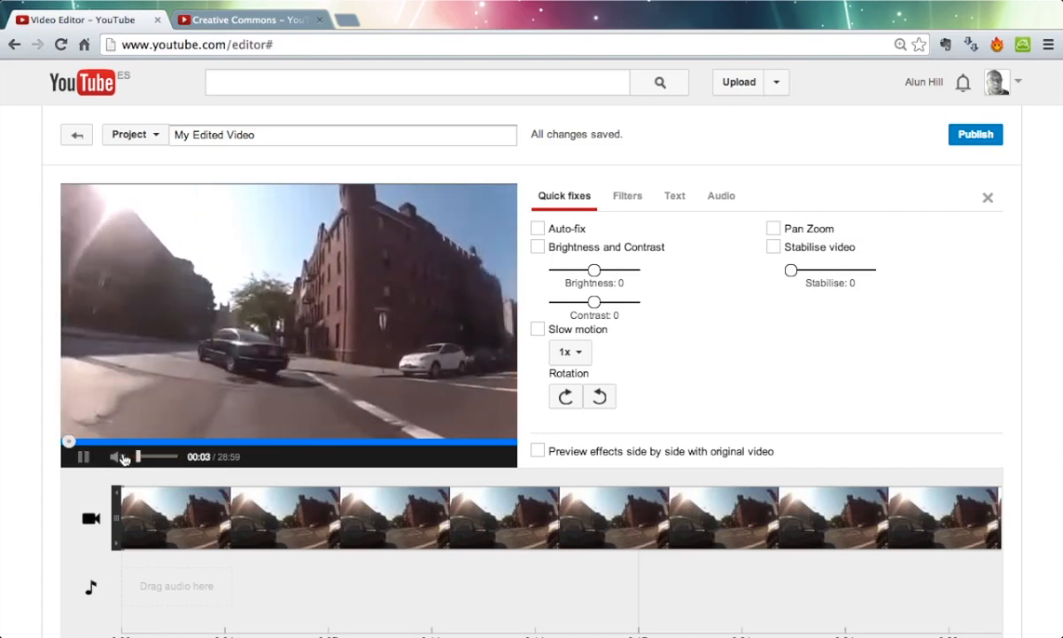
left_click(84, 457)
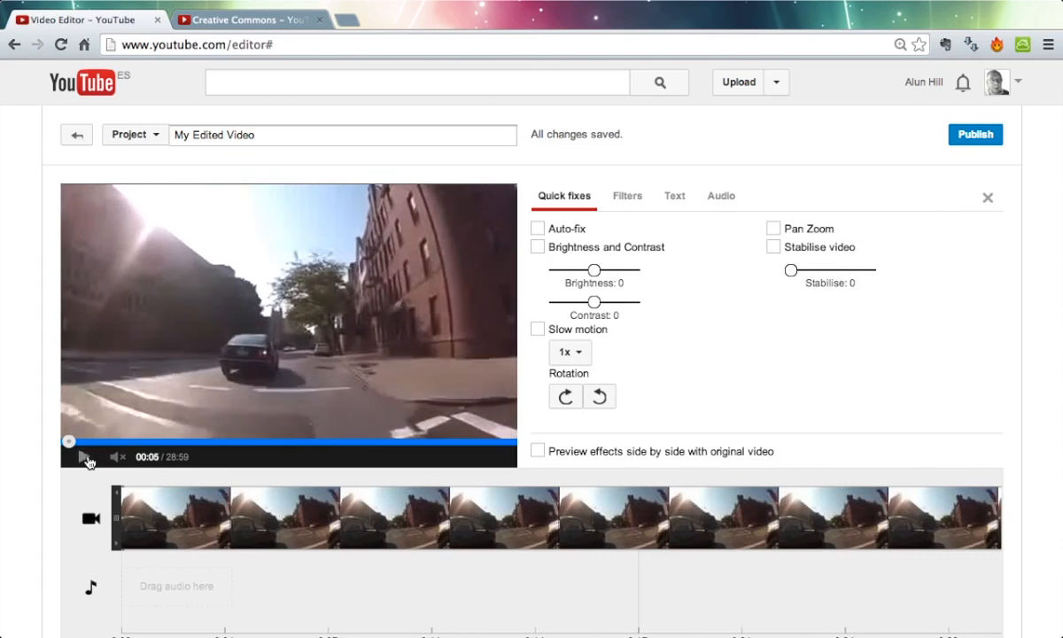
- Trim the start of the bike ride clip to 1:39.25
scroll(894, 611, "down", 1)
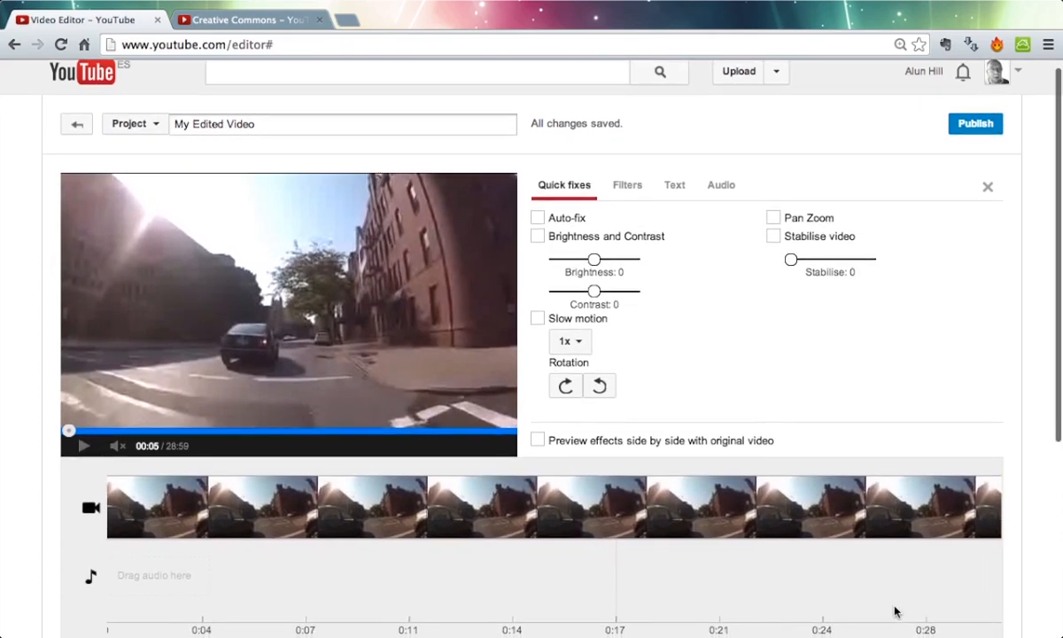
scroll(811, 576, "down", 3)
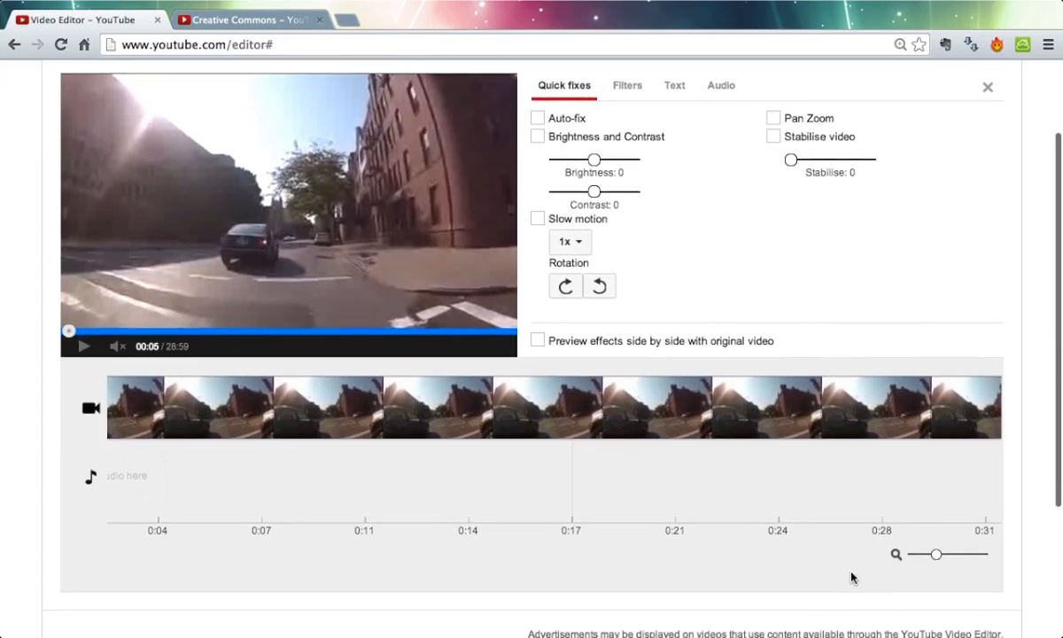
left_click_drag(938, 560, 921, 560)
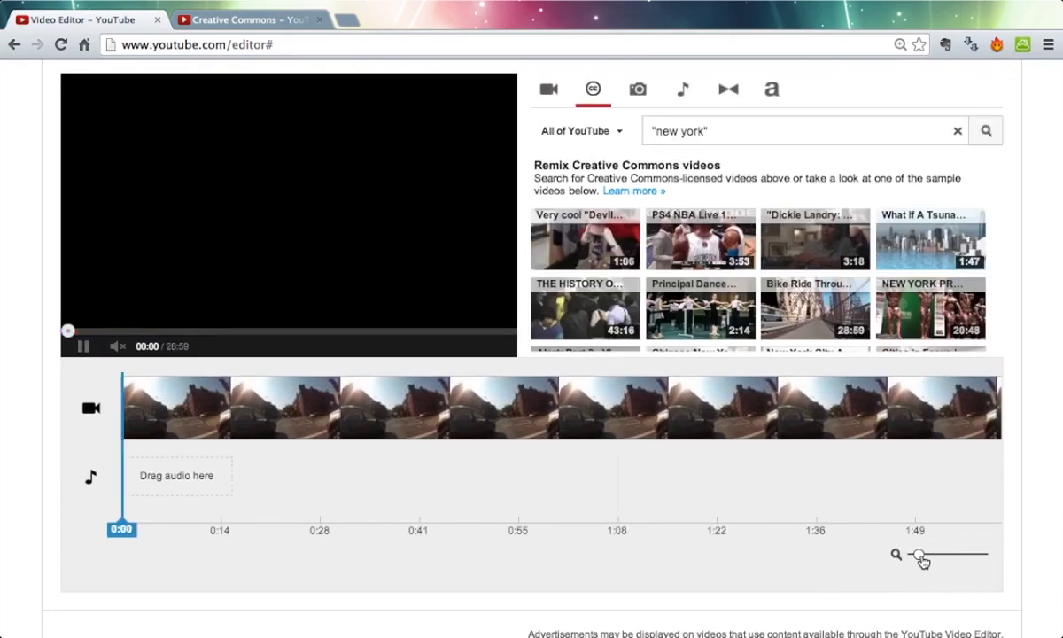
left_click(339, 425)
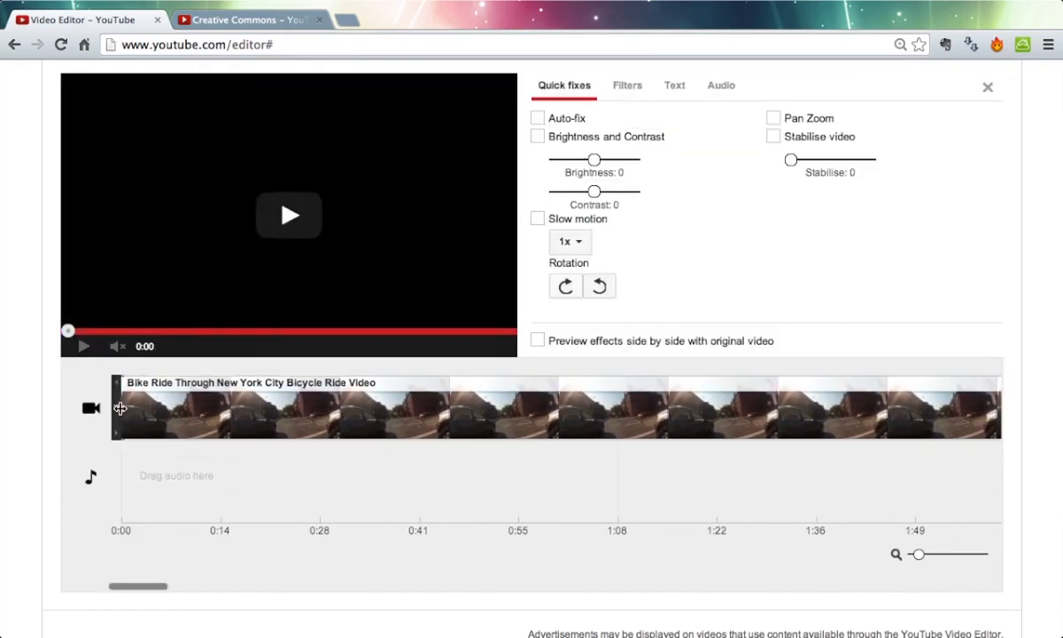
left_click_drag(119, 409, 843, 397)
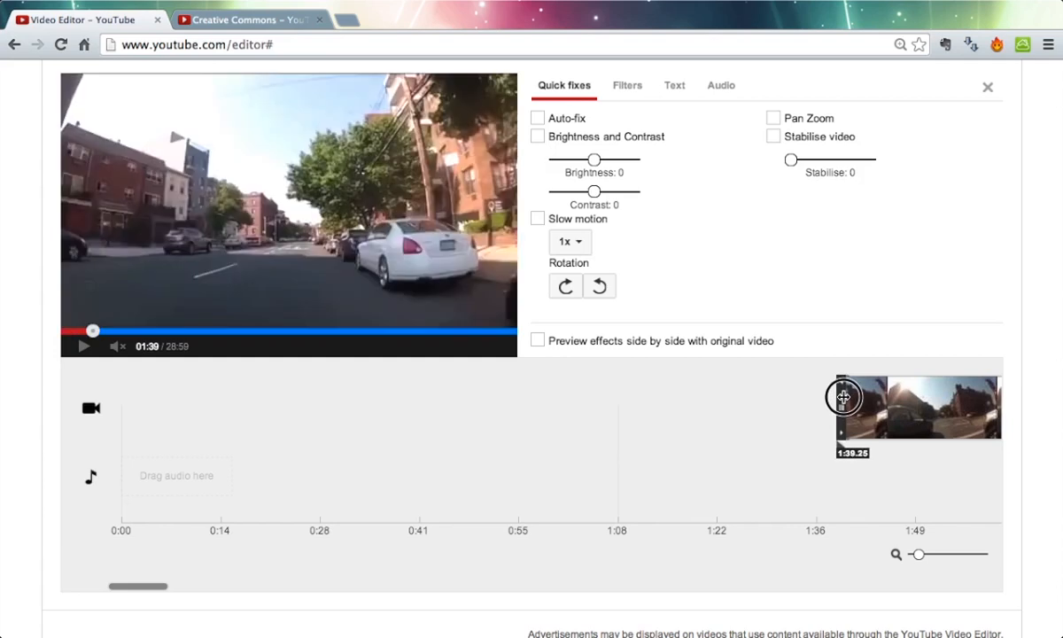
left_click_drag(843, 397, 844, 398)
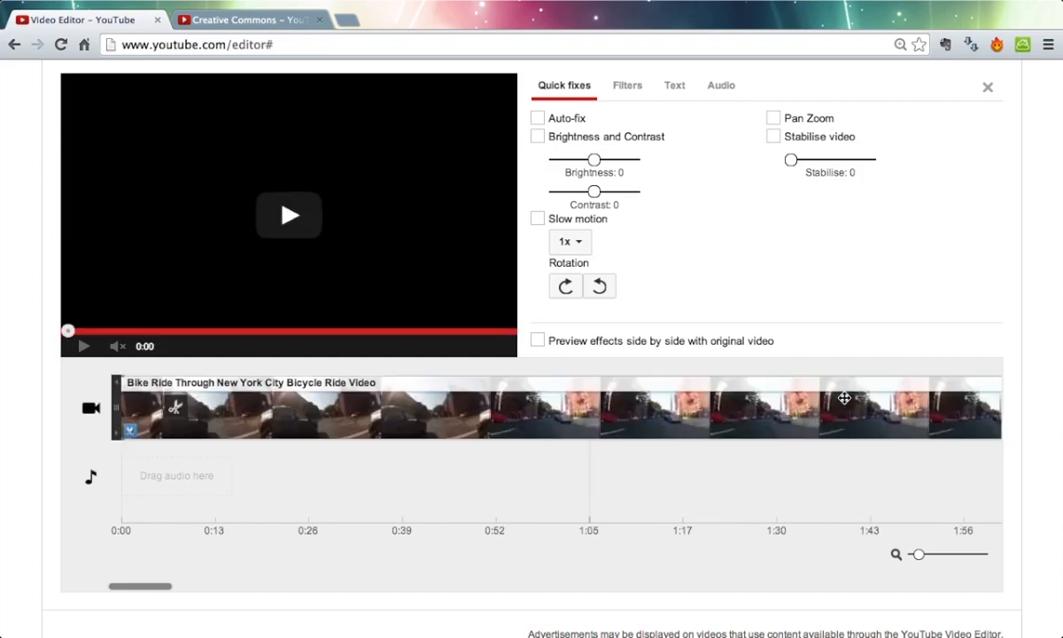
- Add a Cross-fade transition at the beginning of the timeline, before the trimmed bike ride clip
left_click(917, 554)
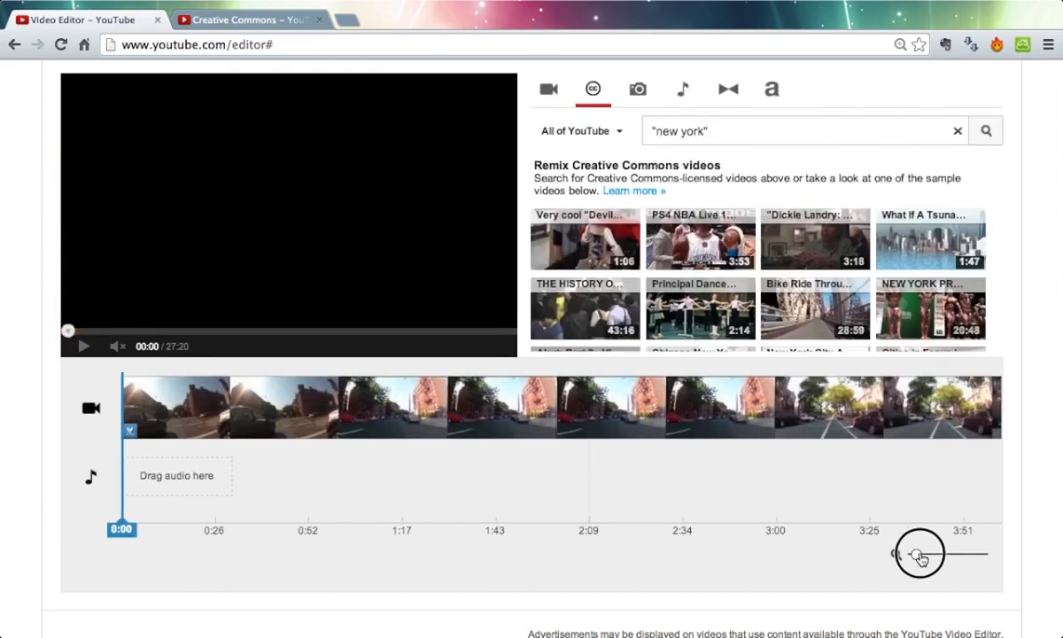
left_click_drag(917, 554, 914, 555)
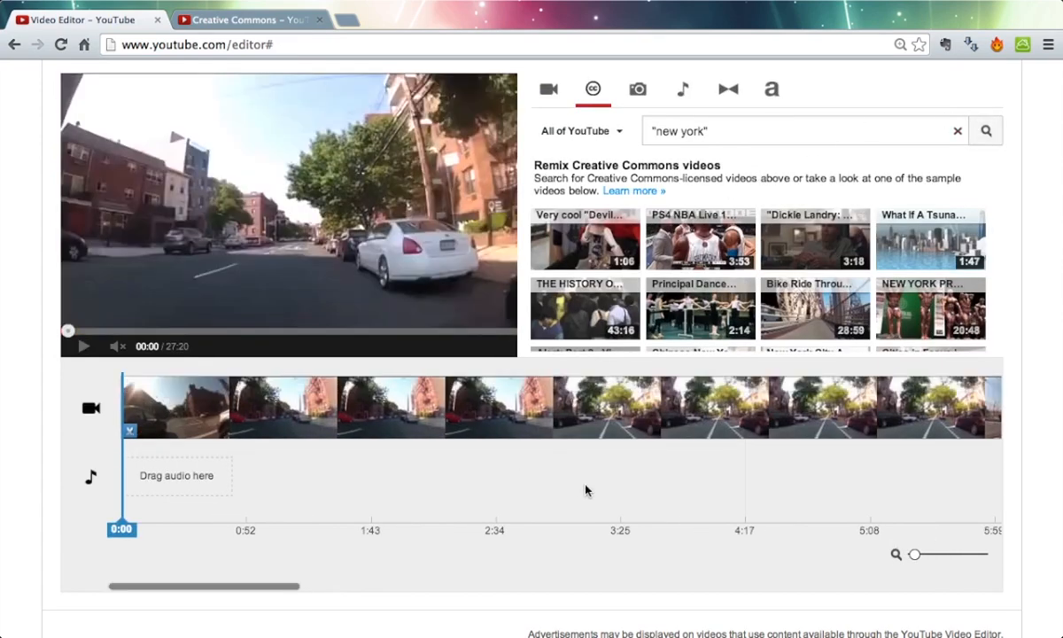
left_click(728, 92)
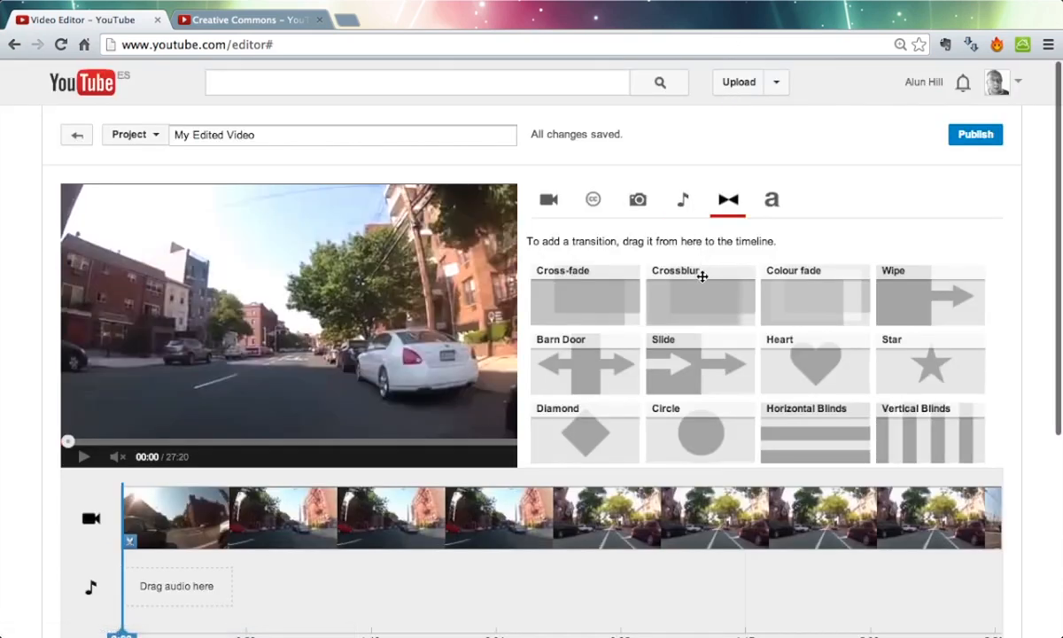
left_click_drag(540, 279, 132, 507)
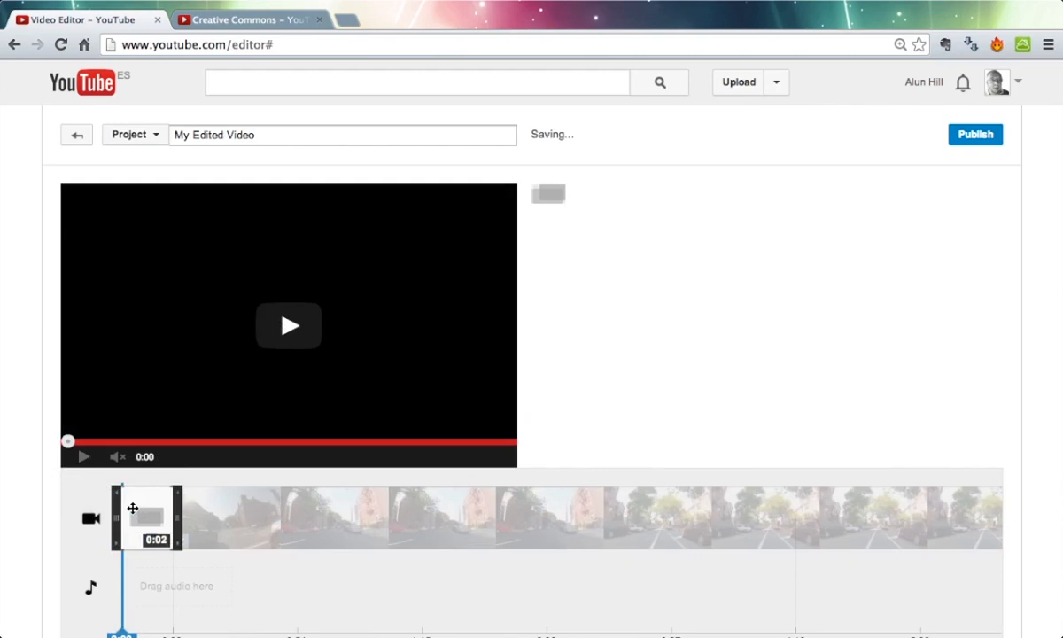
- Replace the Cross-fade at the start of the timeline with a Slide transition before the bike ride clip
mouse_move(132, 507)
left_click(163, 495)
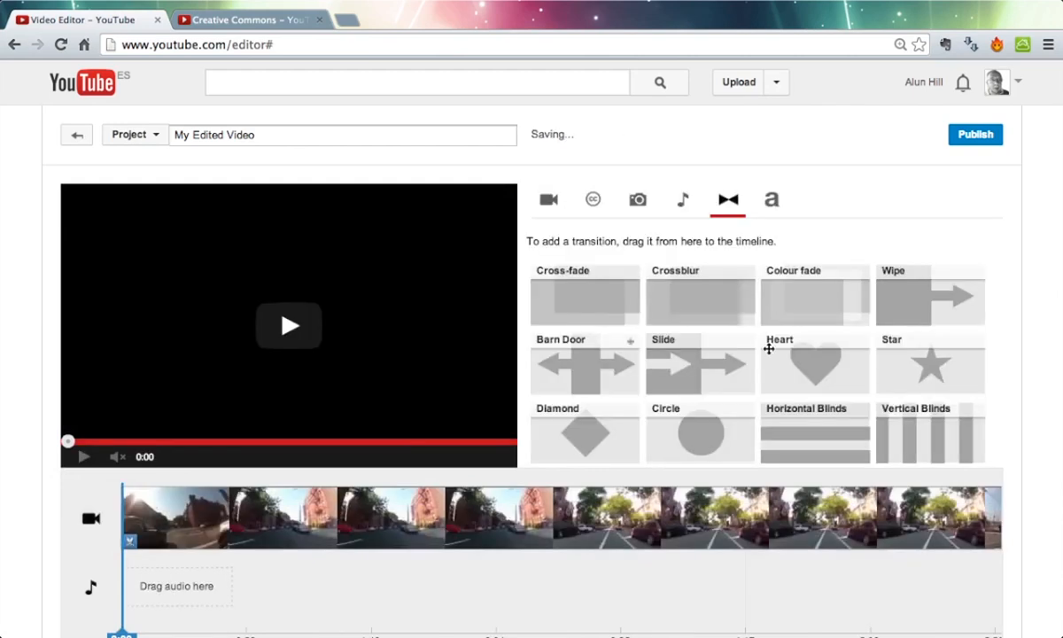
left_click(694, 374)
left_click_drag(693, 375, 127, 522)
- Preview the Slide transition into the first seconds of the bike ride clip and pause playback
left_click(85, 464)
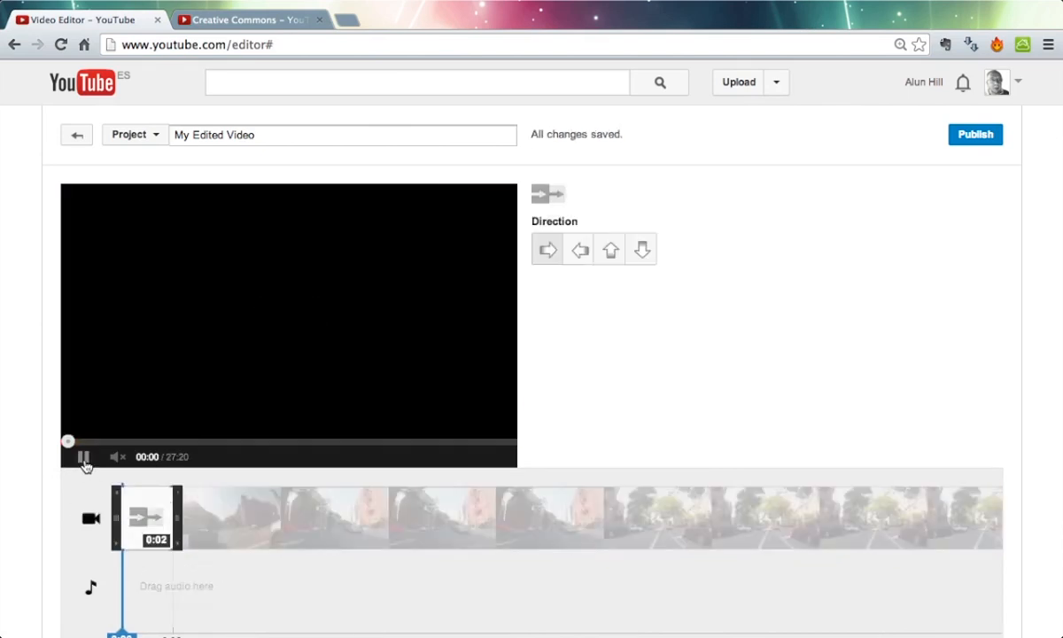
left_click(85, 463)
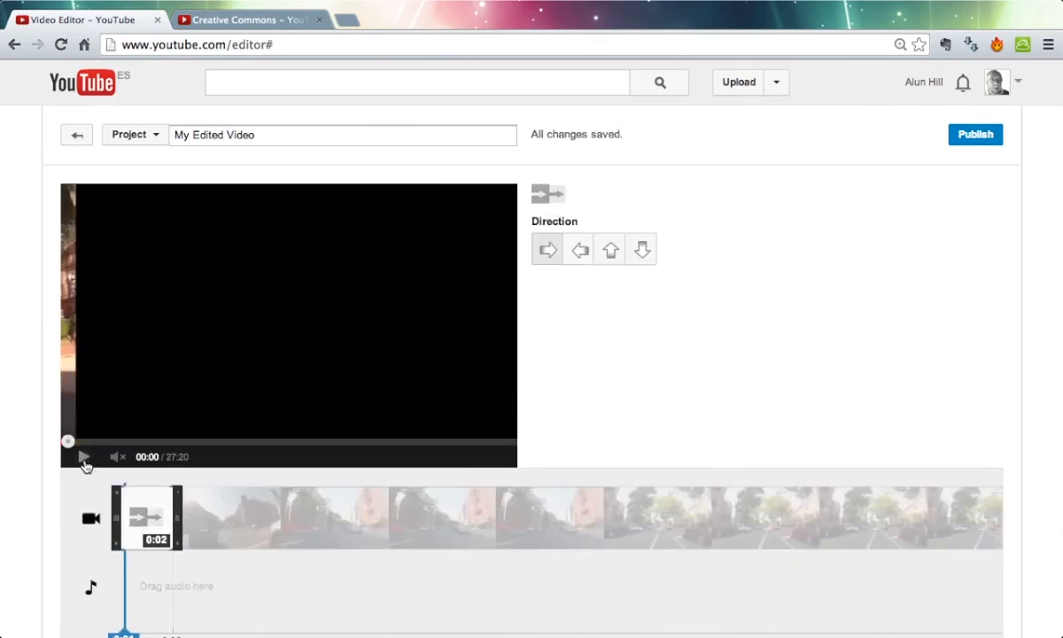
left_click(84, 457)
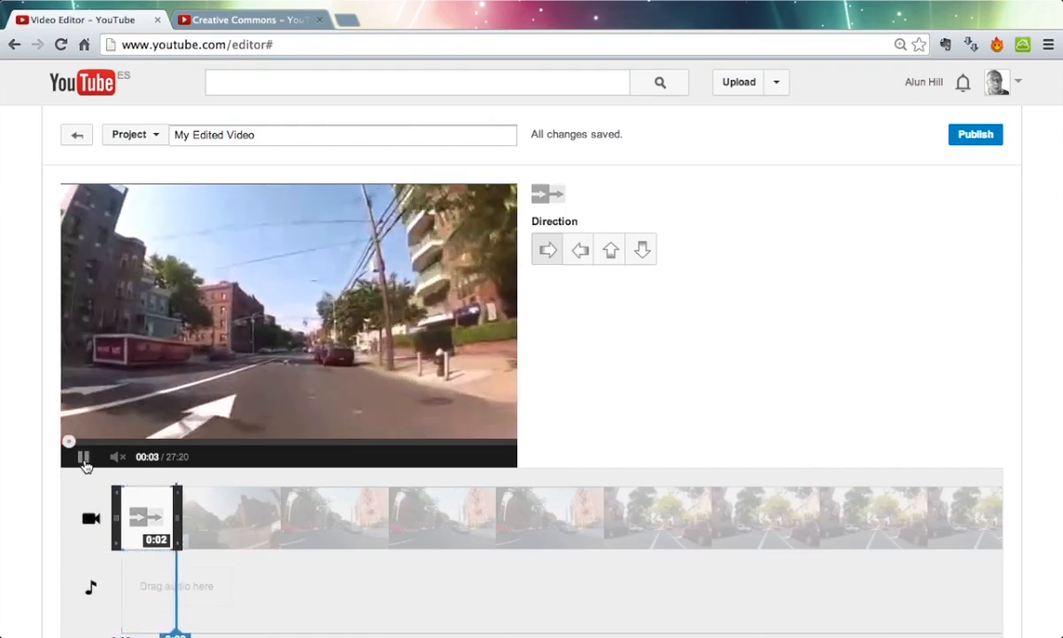
left_click(85, 464)
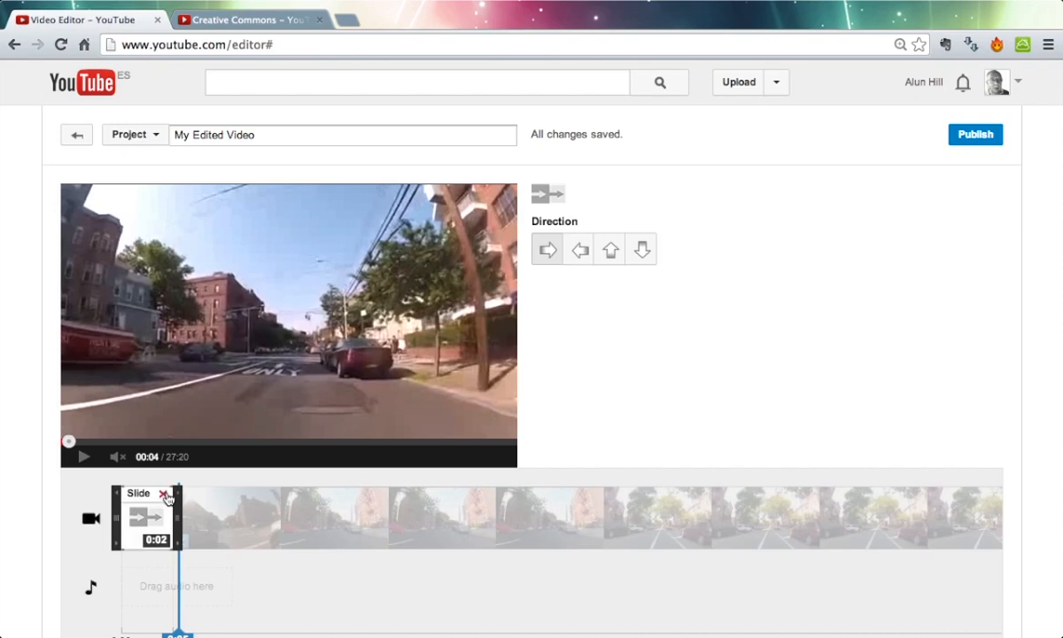
- Remove and re-add the Slide transition at the timeline start, trying the leftward direction before setting it to upward and previewing it
left_click(165, 494)
left_click(261, 387)
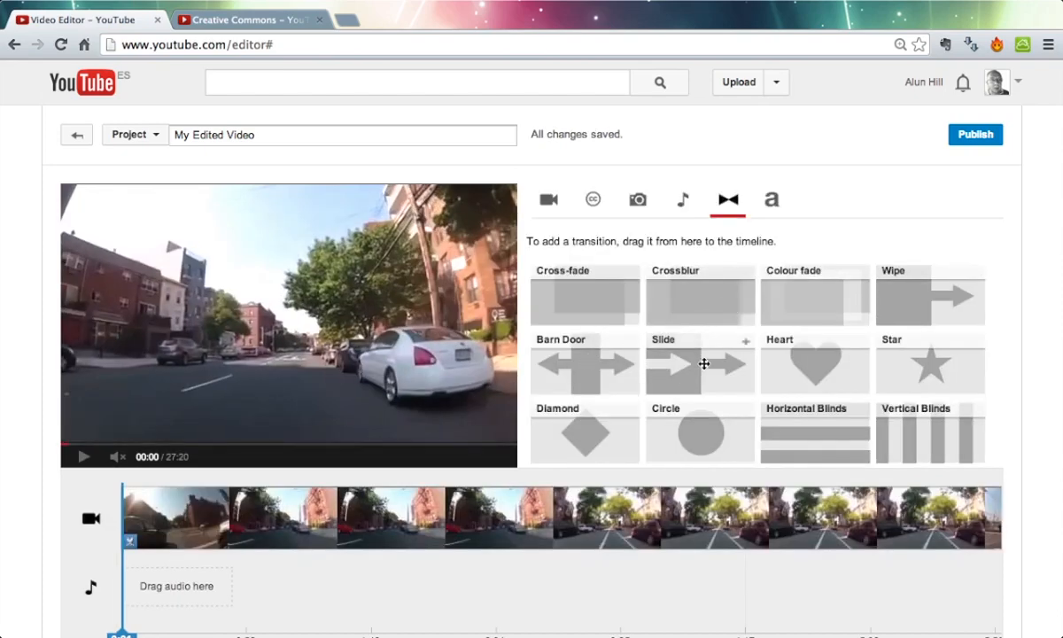
left_click_drag(704, 363, 137, 513)
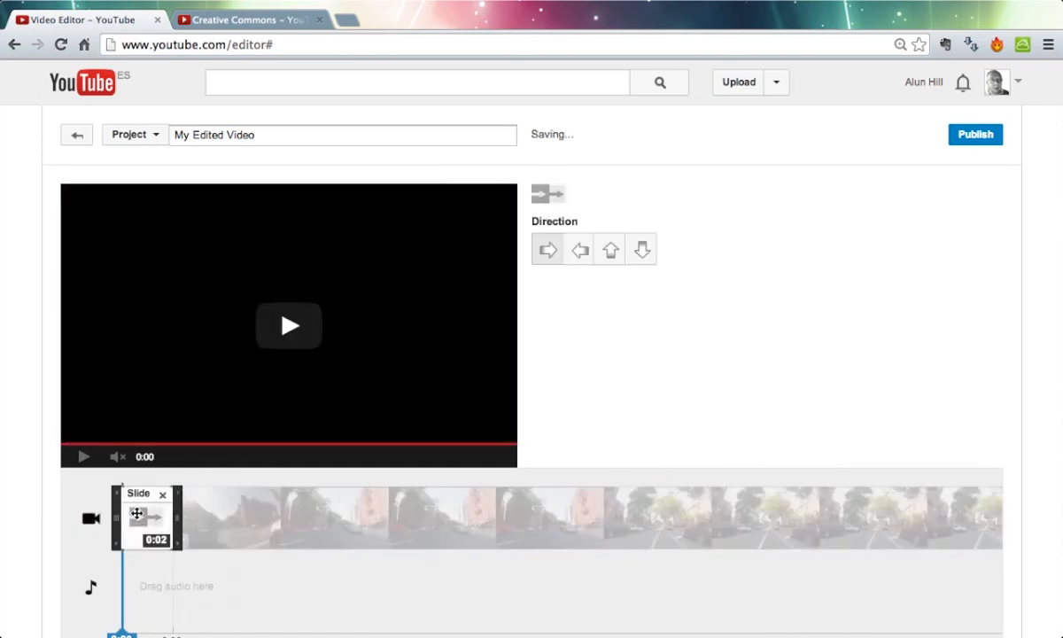
left_click(580, 254)
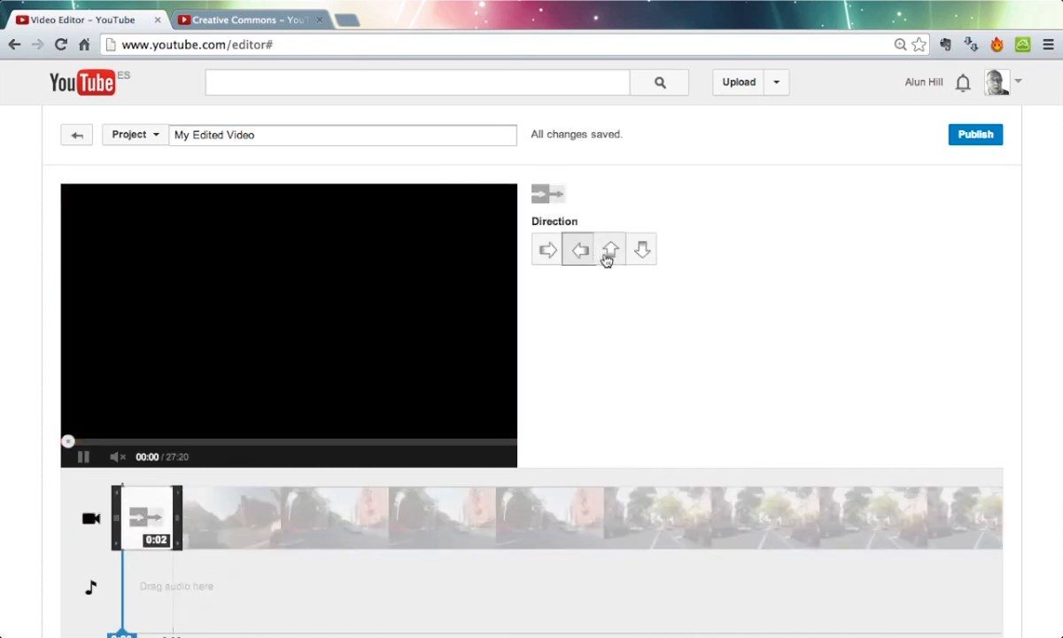
left_click(606, 256)
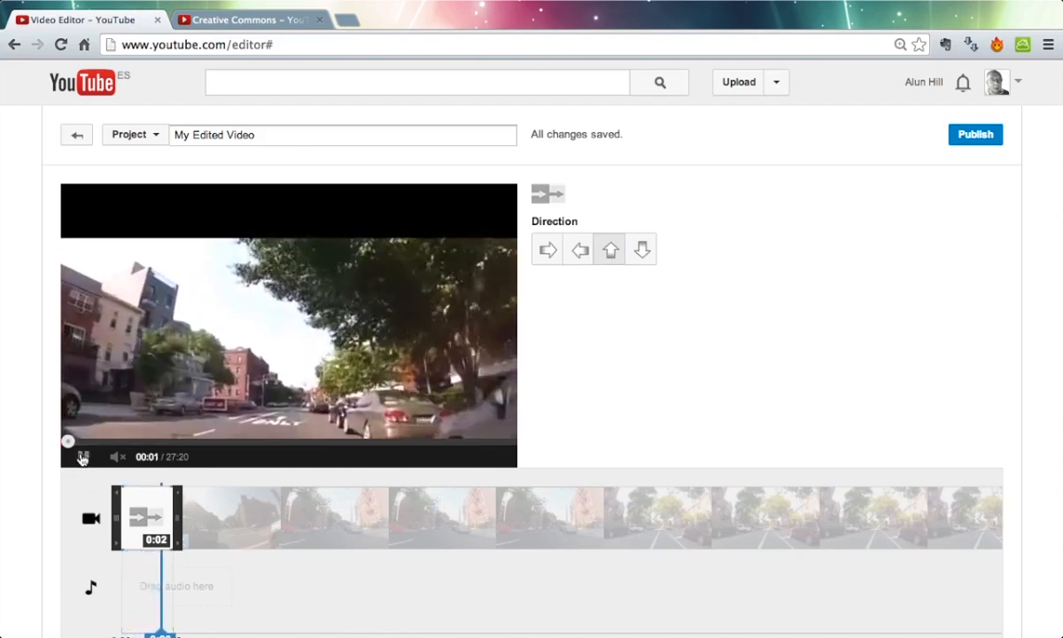
left_click(82, 457)
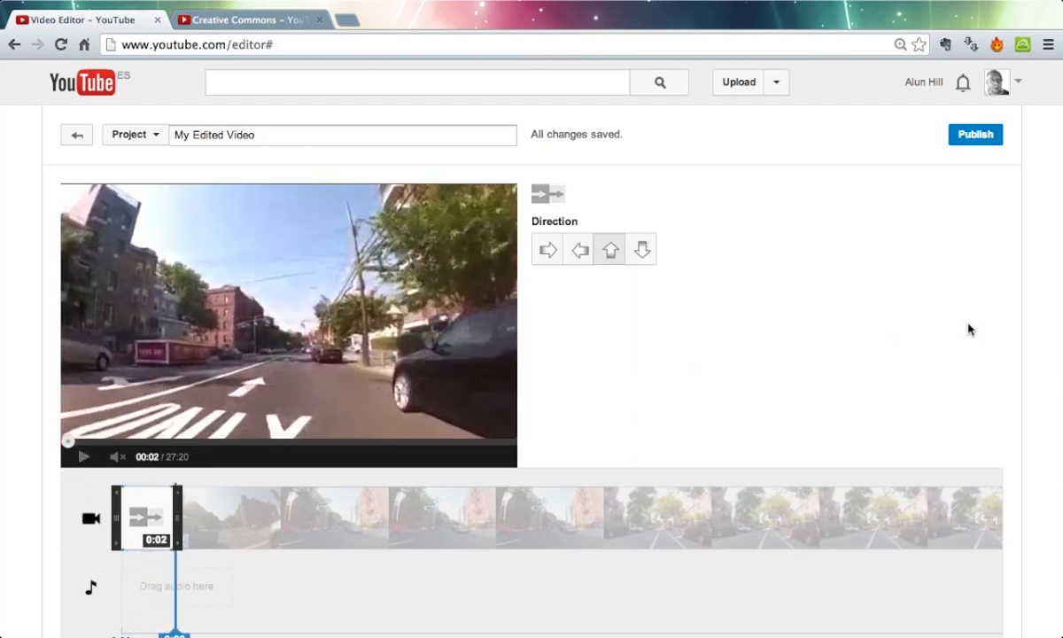
- Set the bike ride clip's text overlay alignment to Centre and its position to Centre
left_click(583, 512)
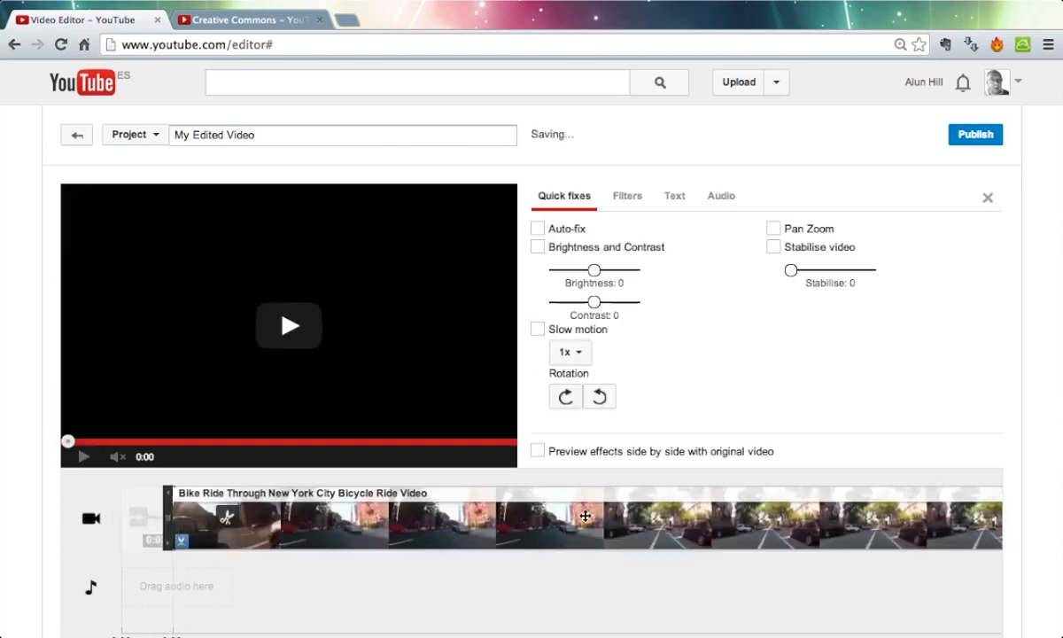
left_click(987, 199)
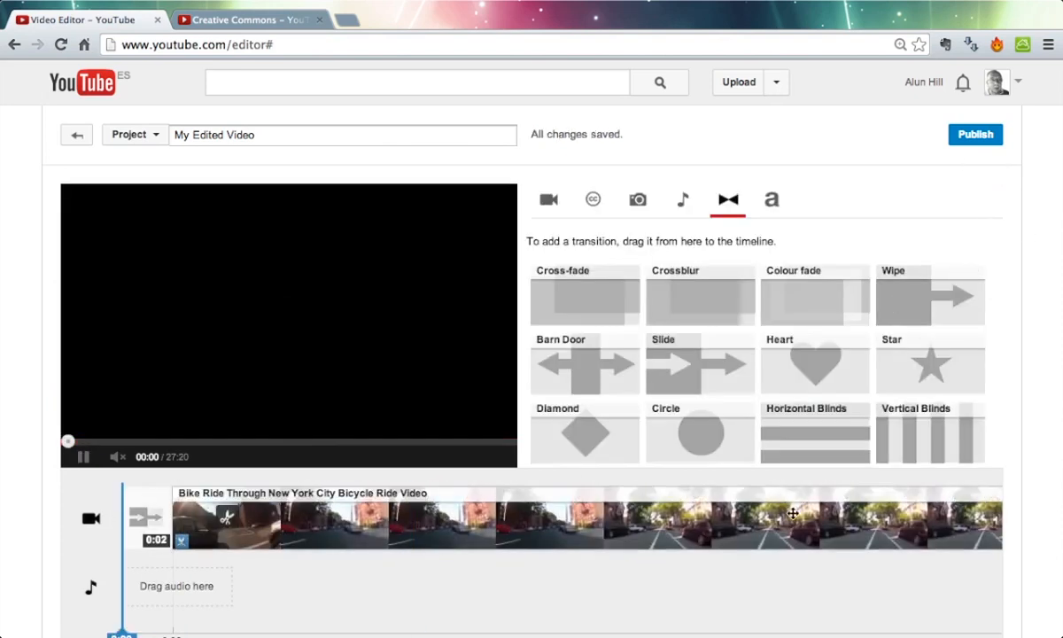
left_click(793, 513)
left_click(675, 197)
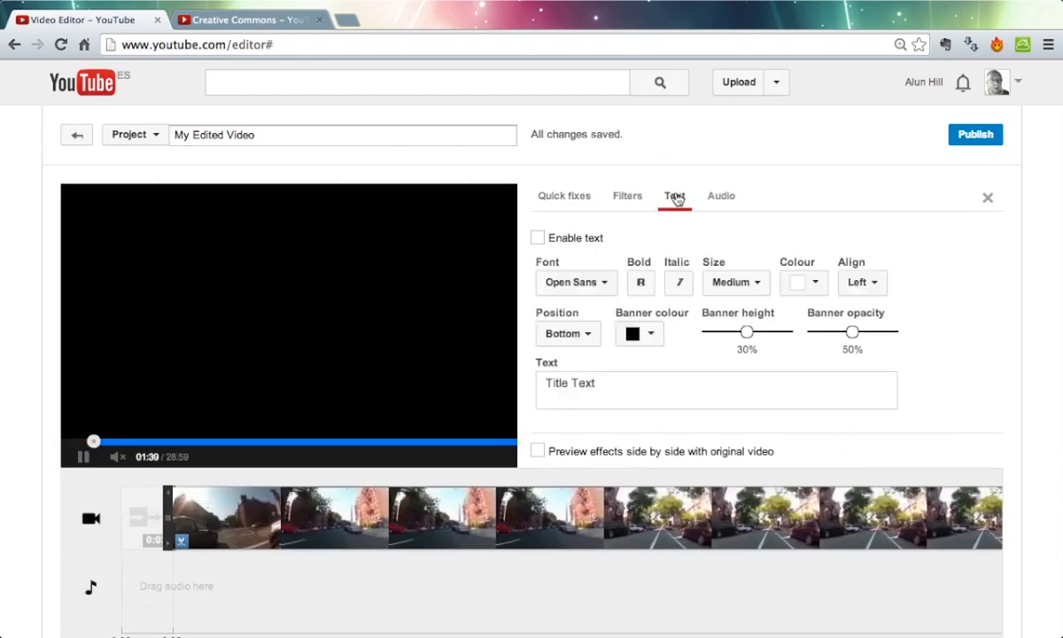
left_click(859, 289)
left_click(868, 339)
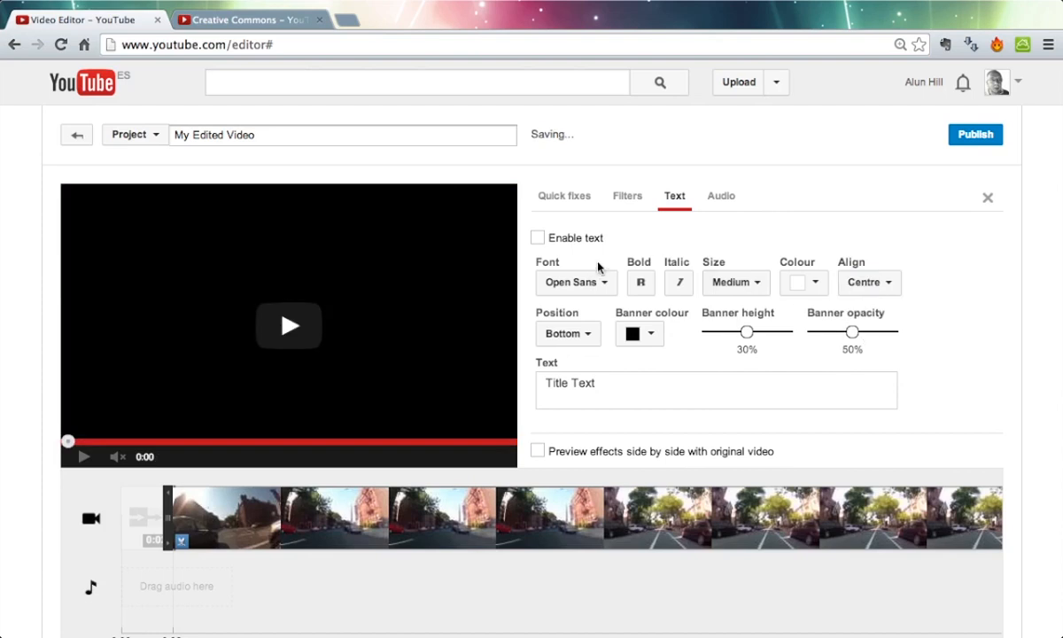
left_click(584, 342)
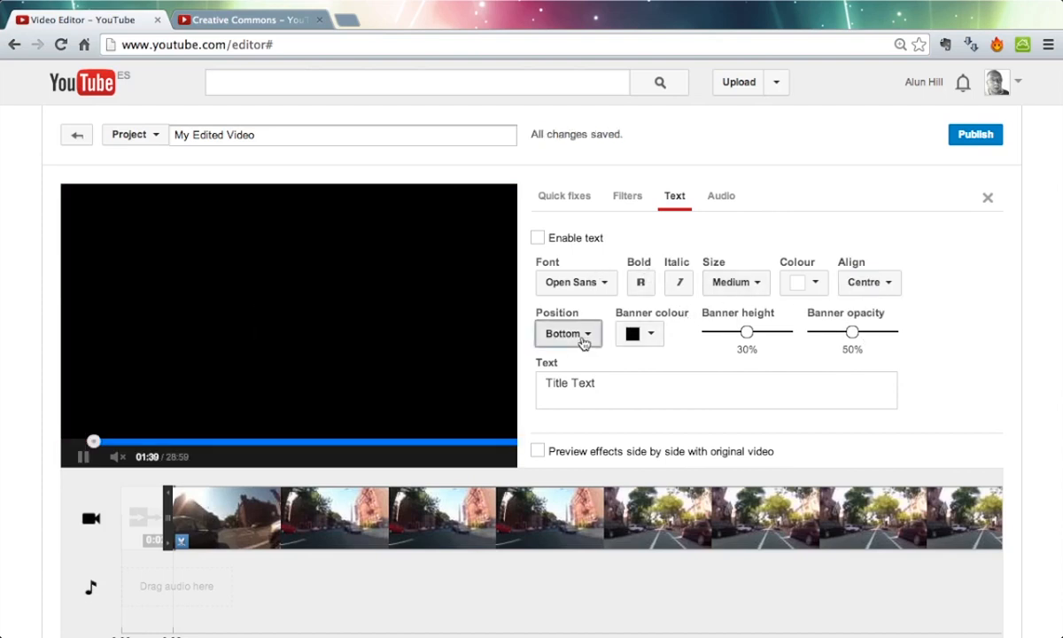
left_click(585, 382)
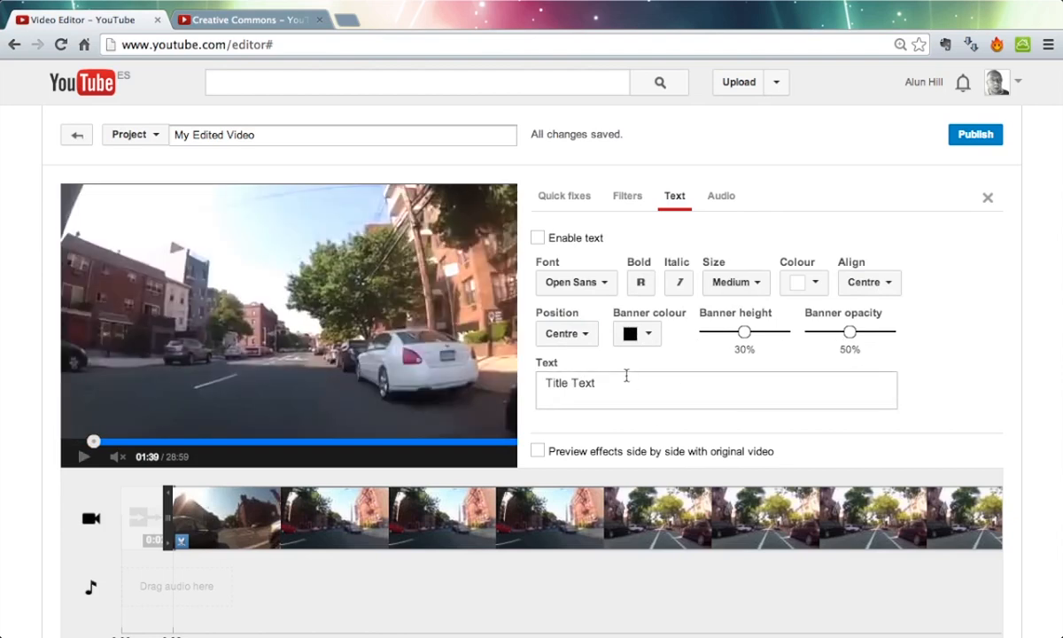
- Replace the overlay text with "New York Bike Rentals" and a phone number on the second line, enable the text, and preview it
triple_click(624, 393)
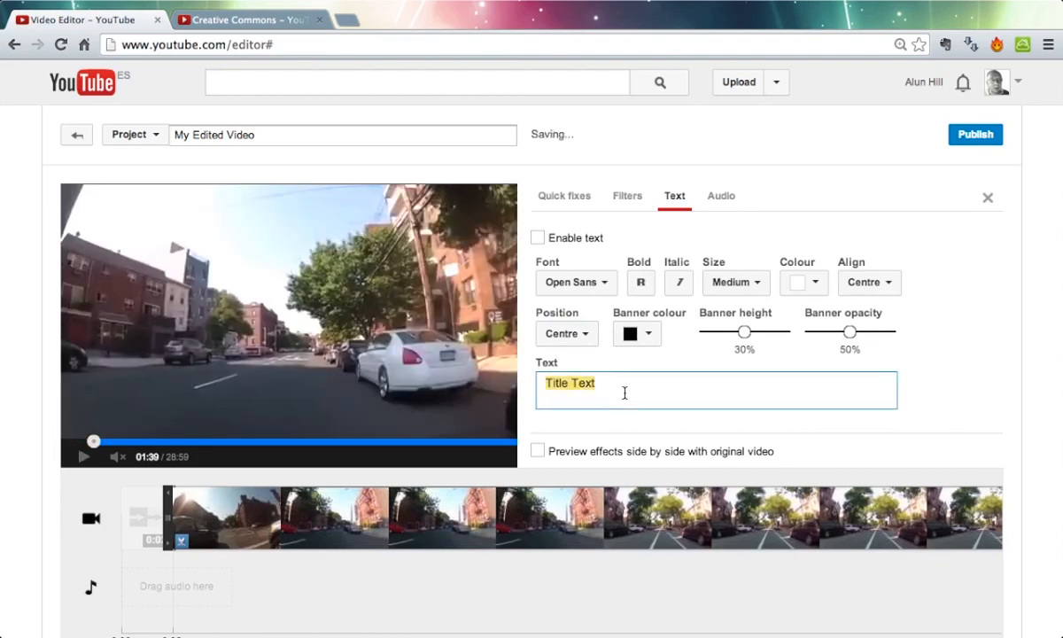
type("New York Bik")
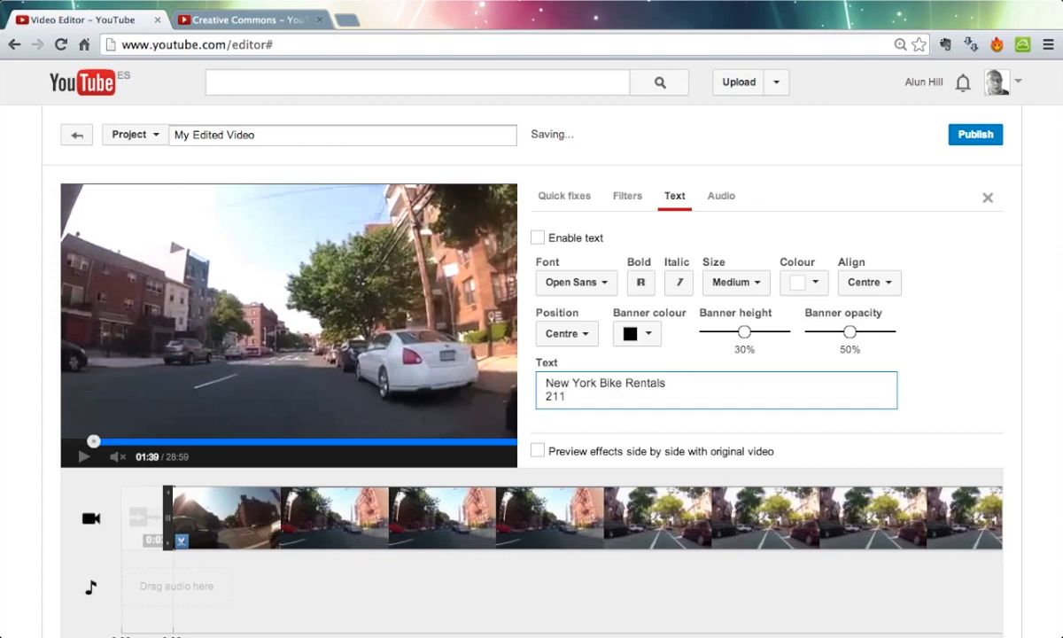
type("2 ")
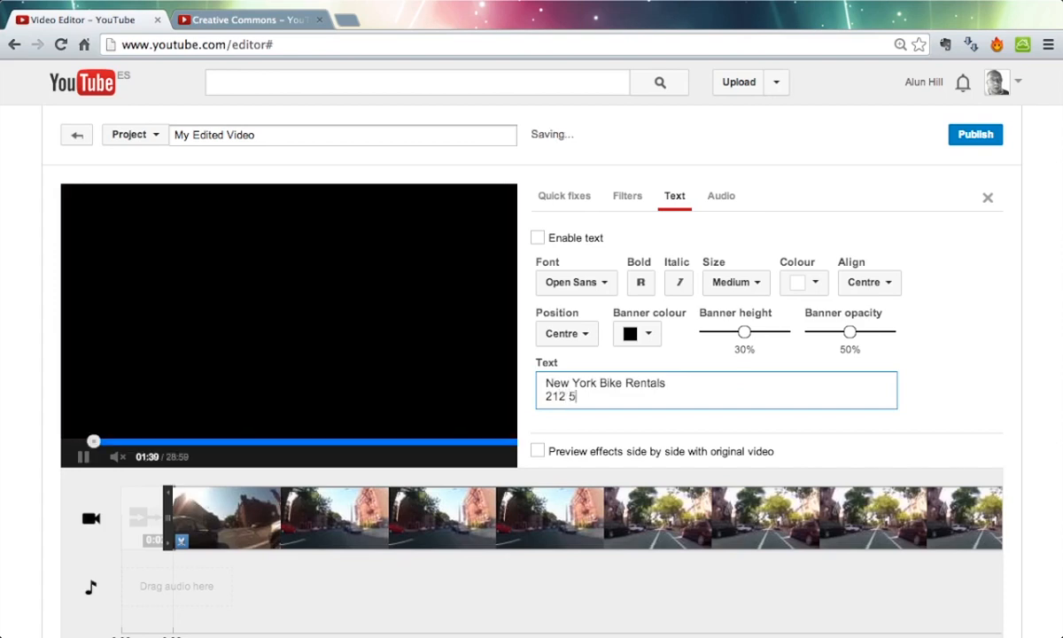
type("555 5555")
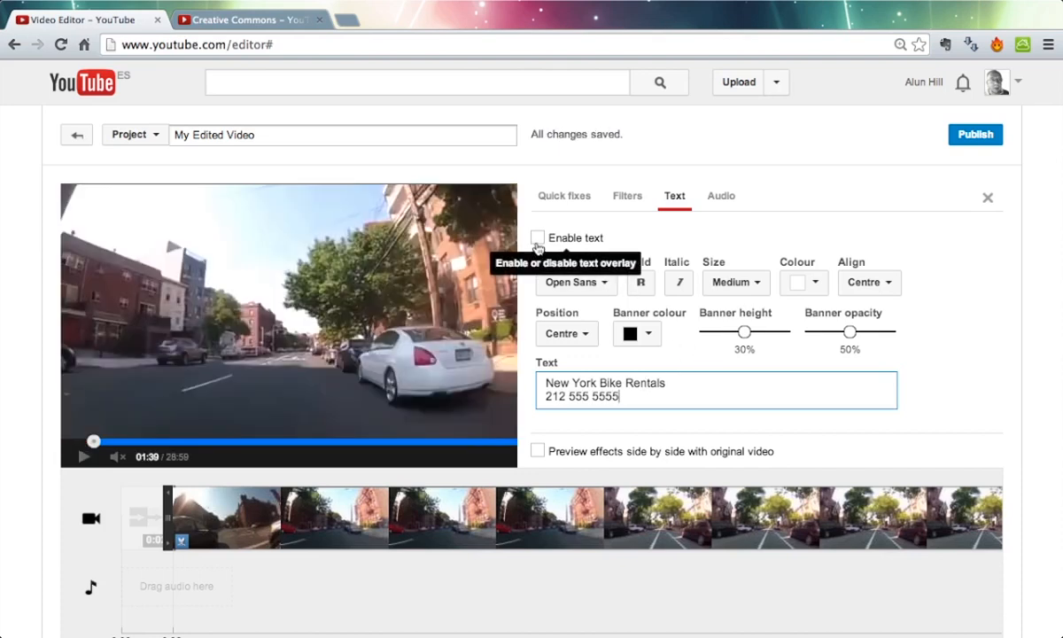
left_click(536, 238)
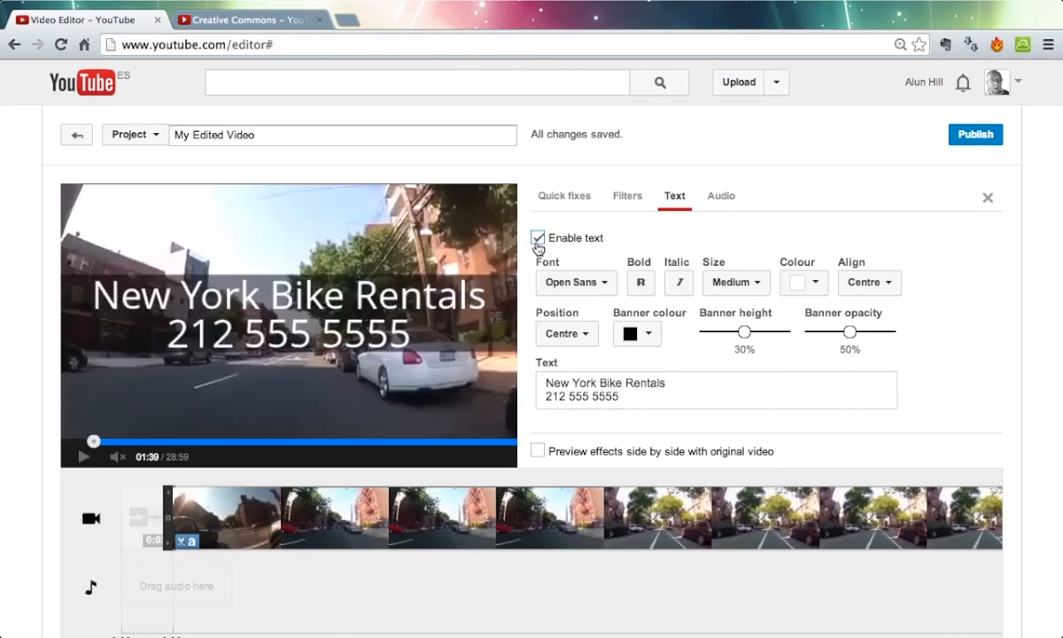
left_click(86, 457)
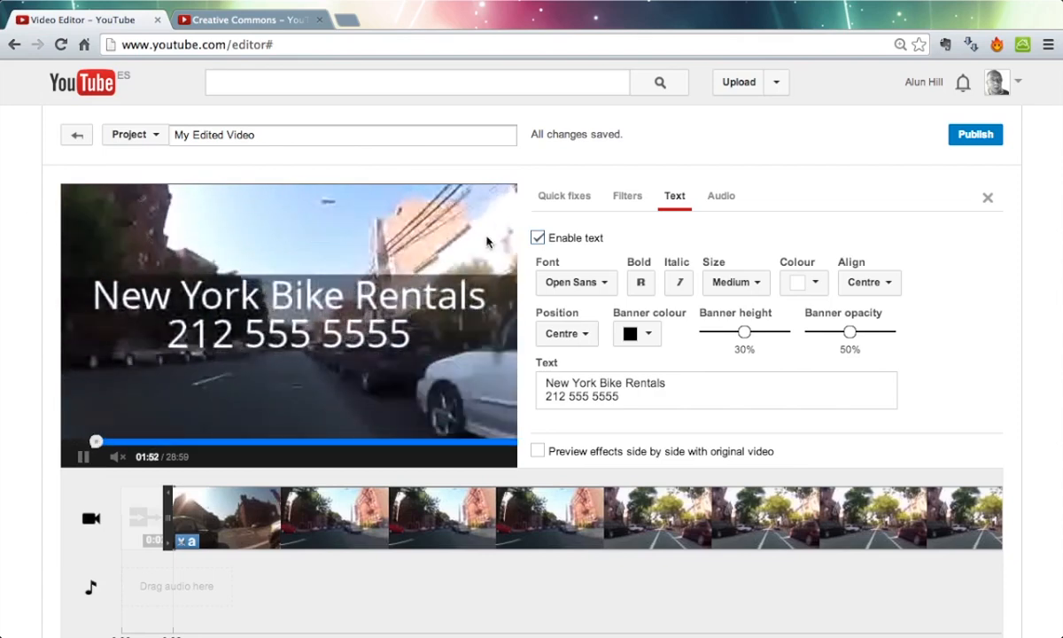
- Disable the text overlay and remove the bike ride clip from the timeline, keeping the Slide transition
left_click(537, 238)
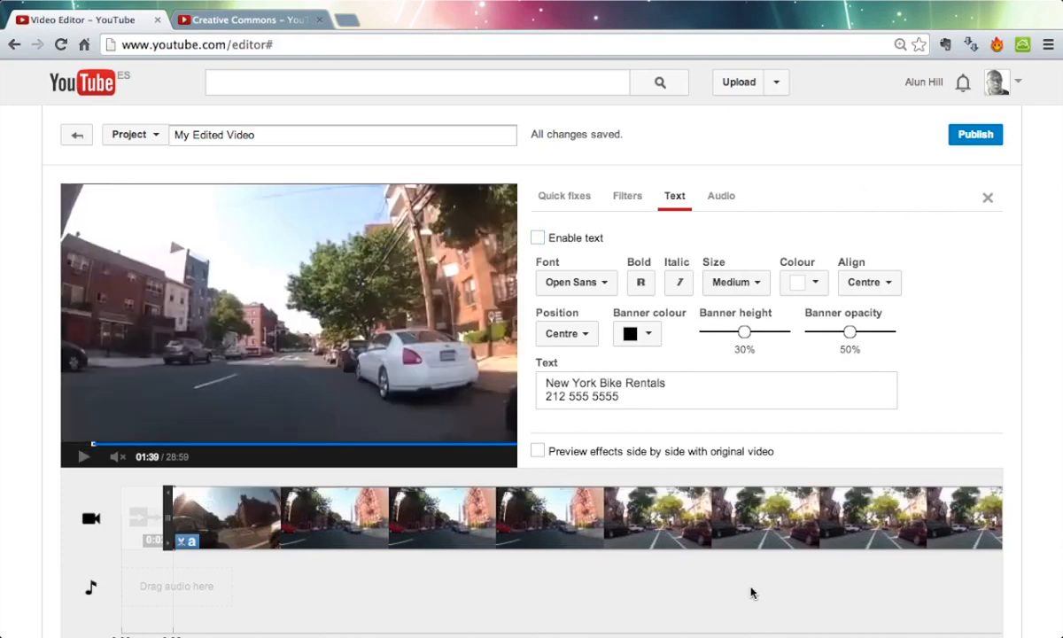
scroll(757, 572, "right", 2)
scroll(757, 572, "down", 2)
scroll(756, 574, "down", 2)
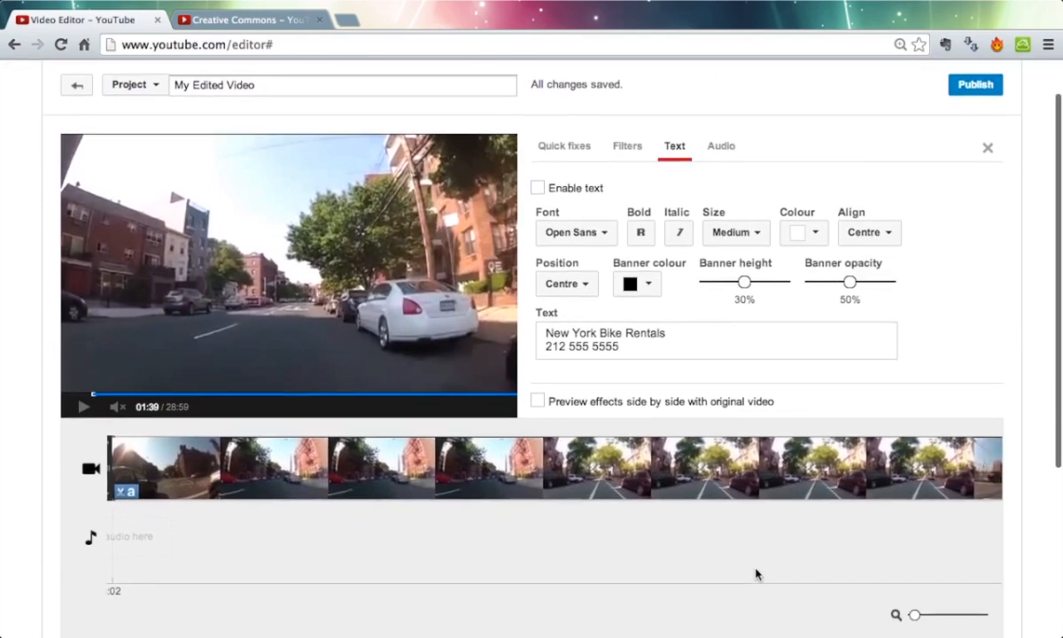
left_click(917, 599)
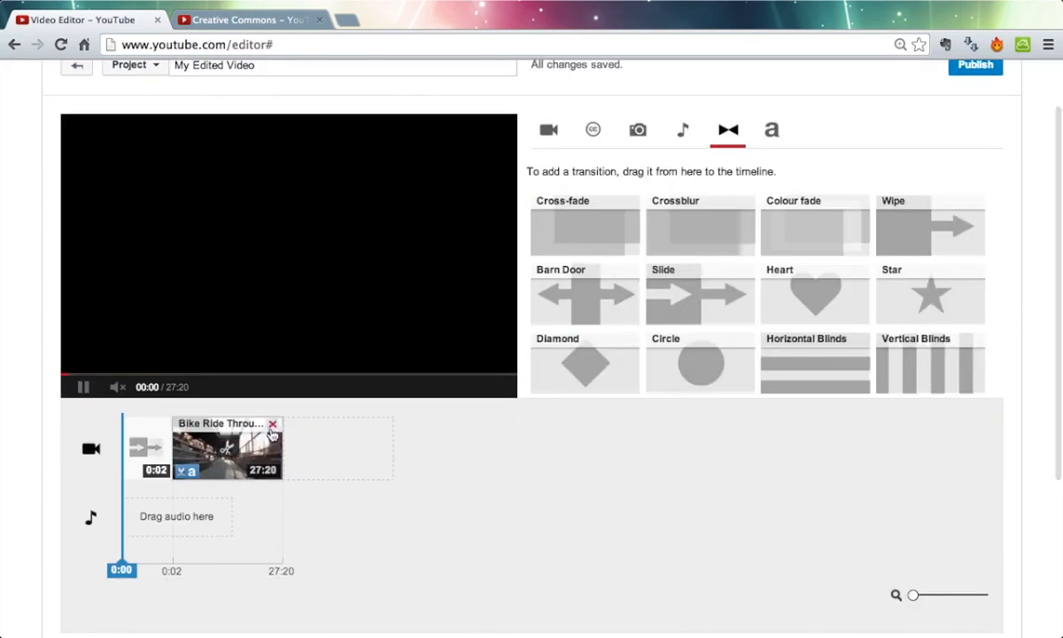
left_click(271, 425)
- Search the Creative Commons videos for "yoga" in quotation marks and browse through the resulting clips
scroll(159, 433, "up", 1)
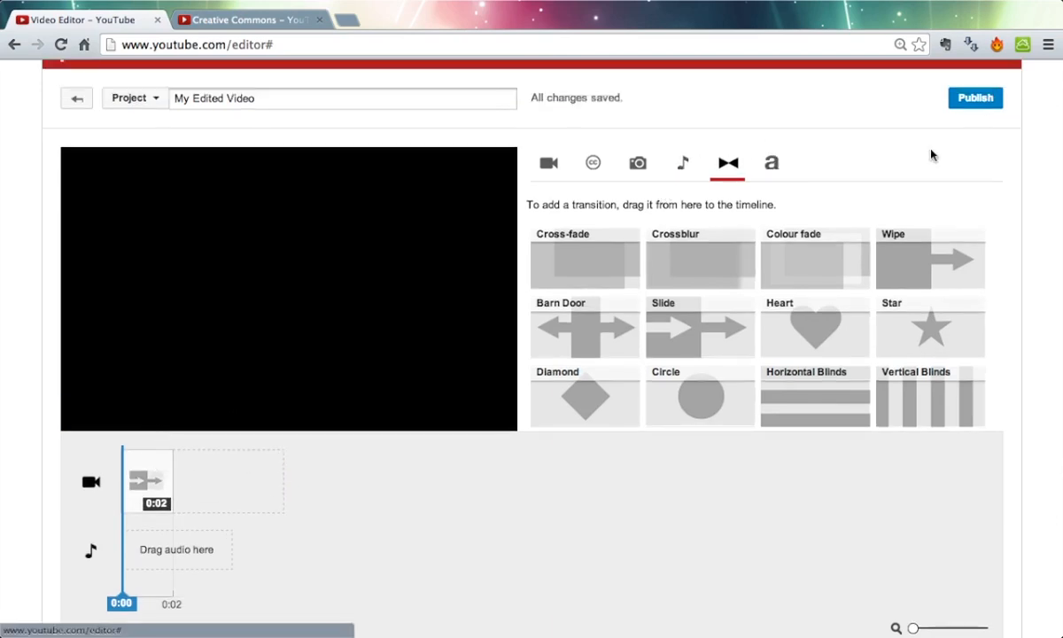
scroll(850, 217, "up", 2)
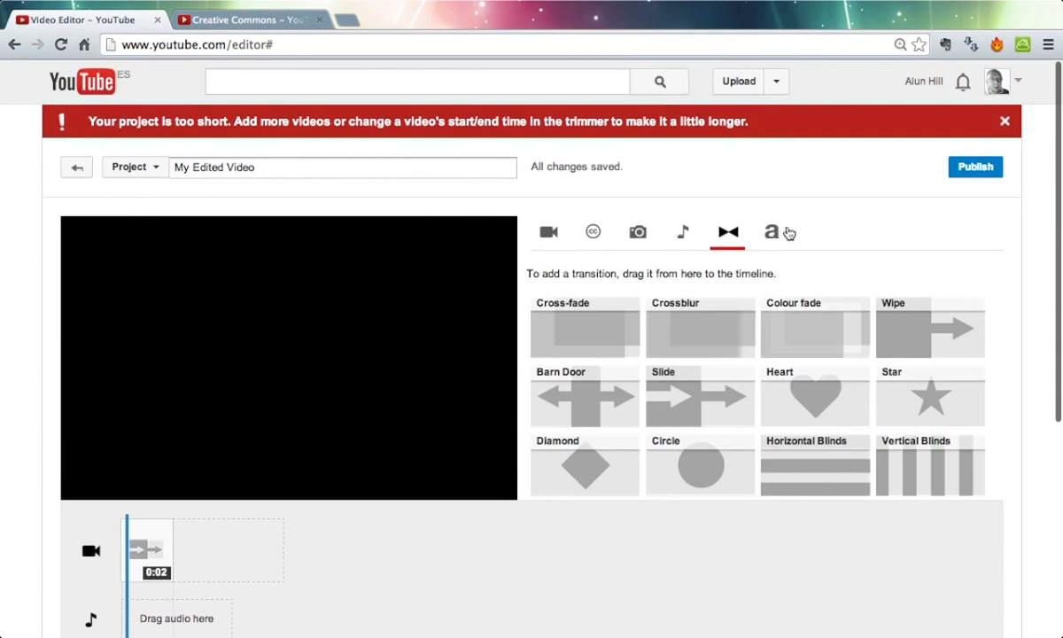
left_click(592, 232)
double_click(682, 274)
triple_click(682, 275)
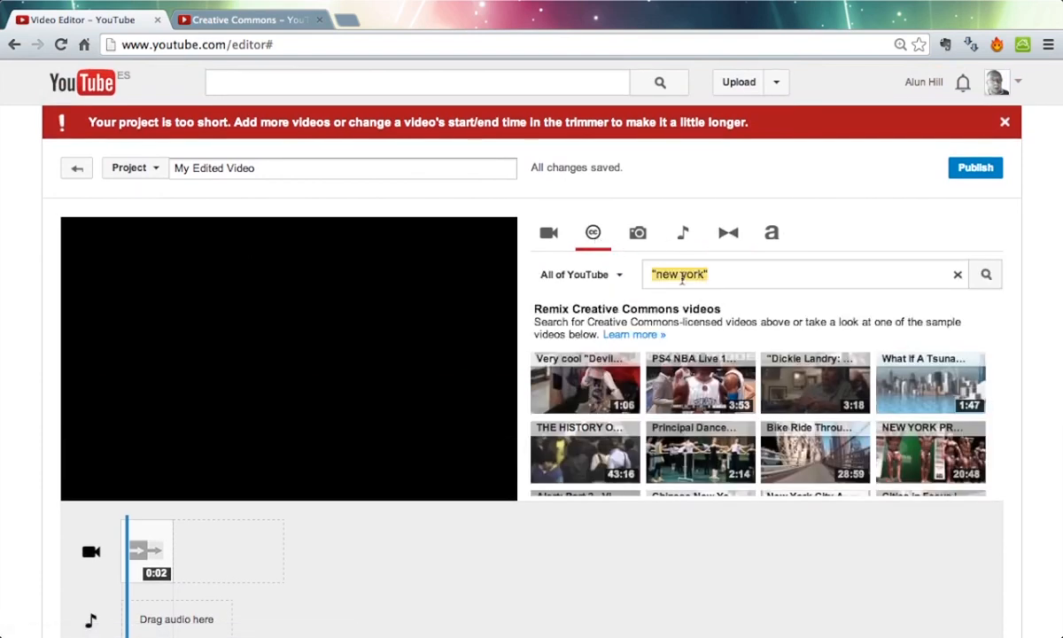
key("BackSpace")
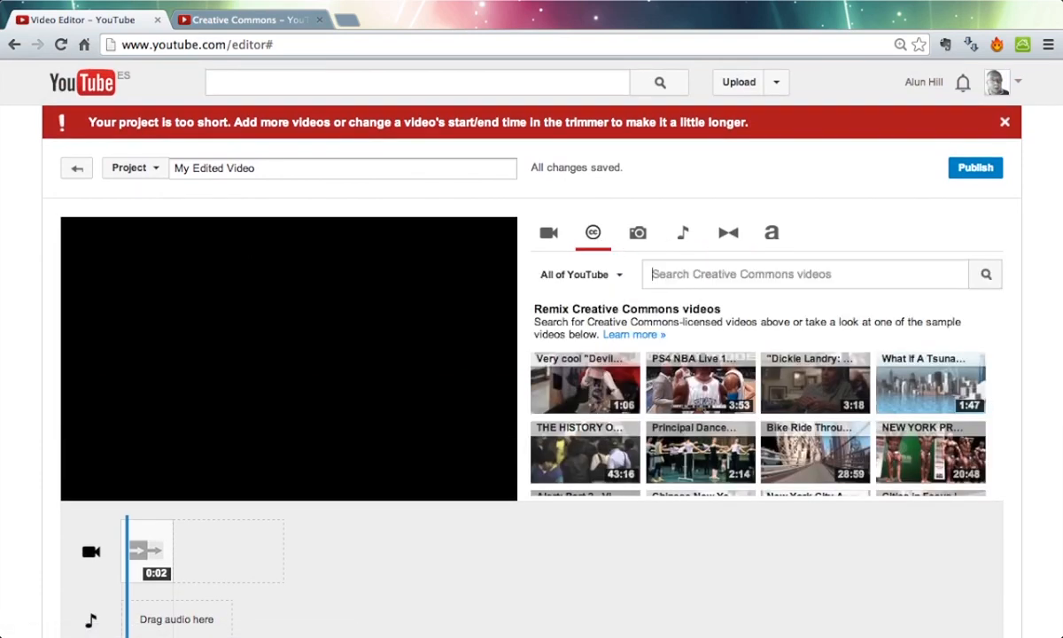
type("\"yoga")
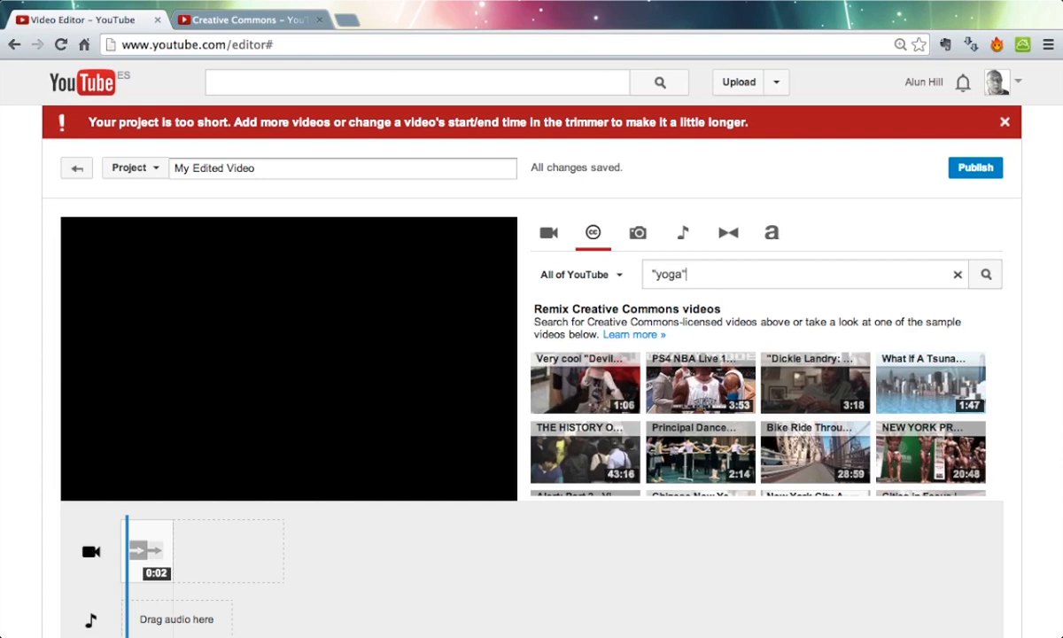
left_click(985, 276)
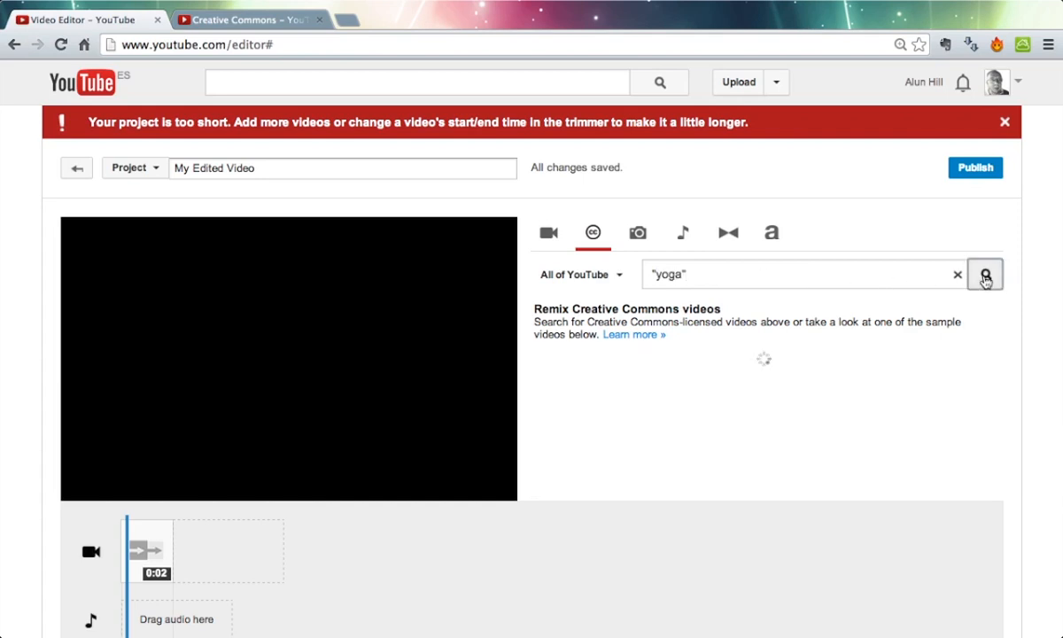
scroll(777, 392, "down", 2)
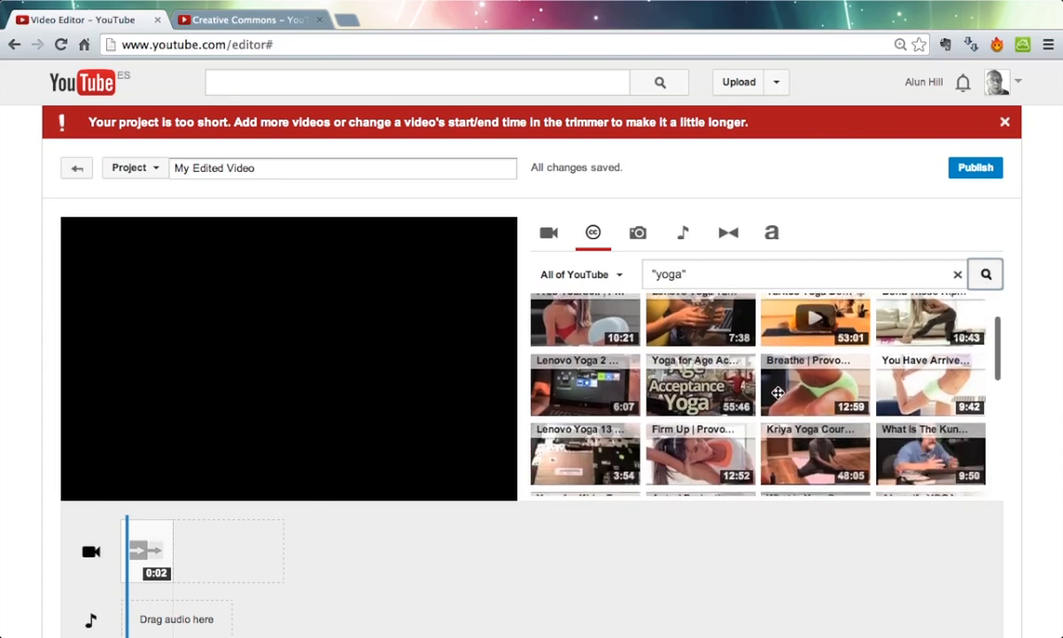
scroll(776, 392, "down", 8)
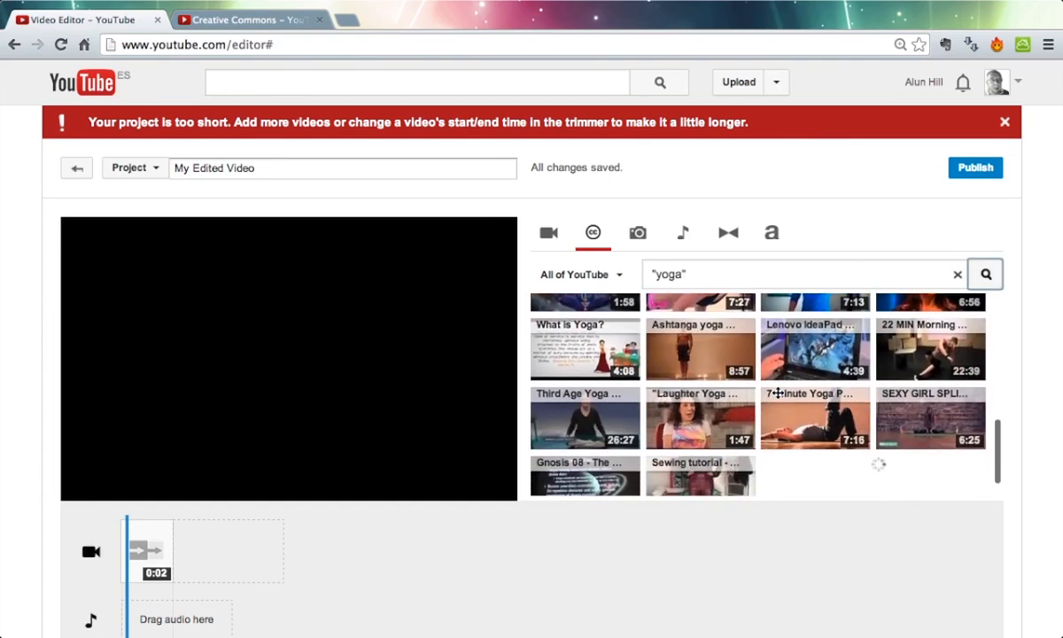
scroll(777, 393, "down", 5)
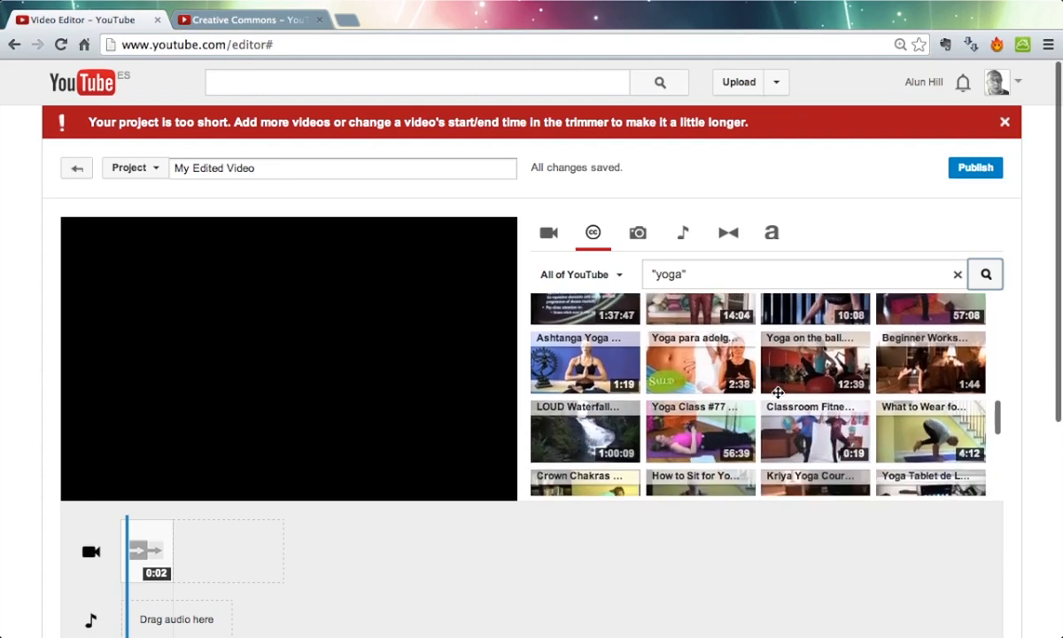
scroll(777, 393, "down", 5)
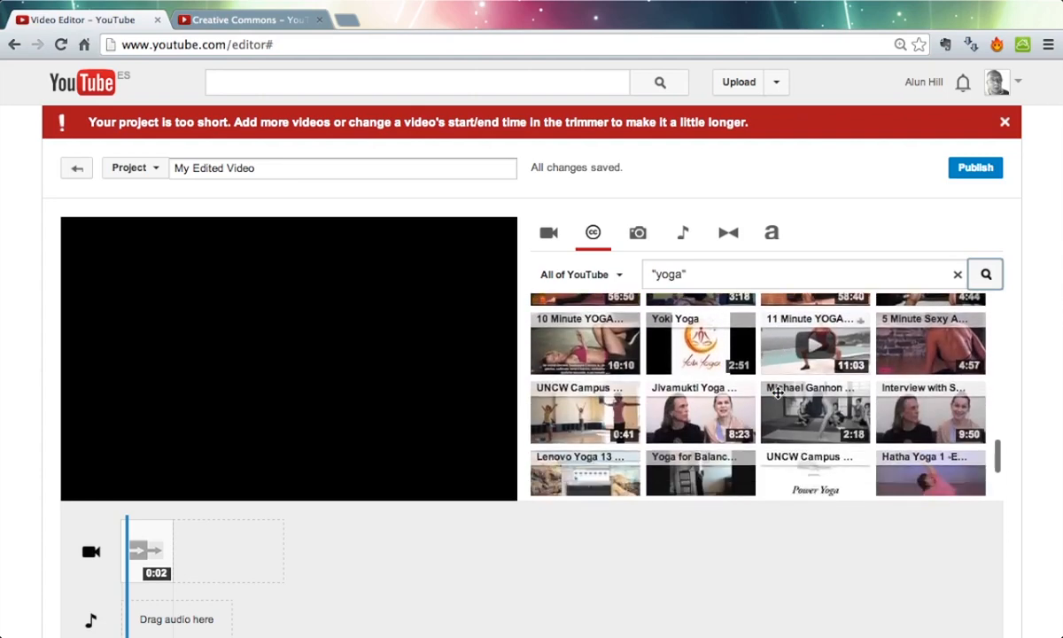
- Add the Yoki Yoga clip to the video timeline and remove the Slide transition in front of it
scroll(776, 392, "down", 8)
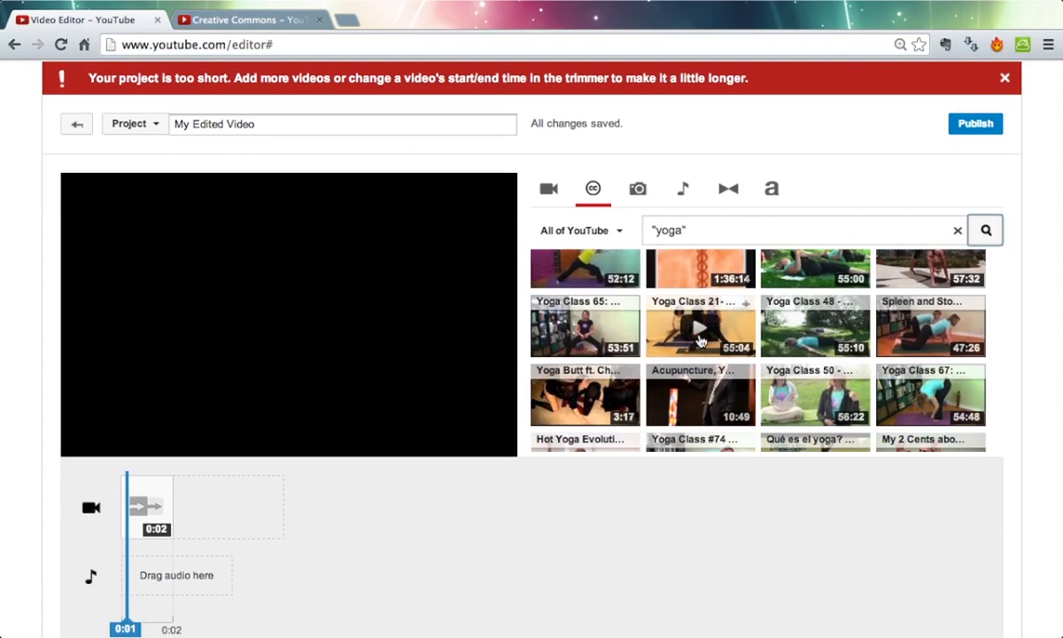
scroll(695, 344, "up", 3)
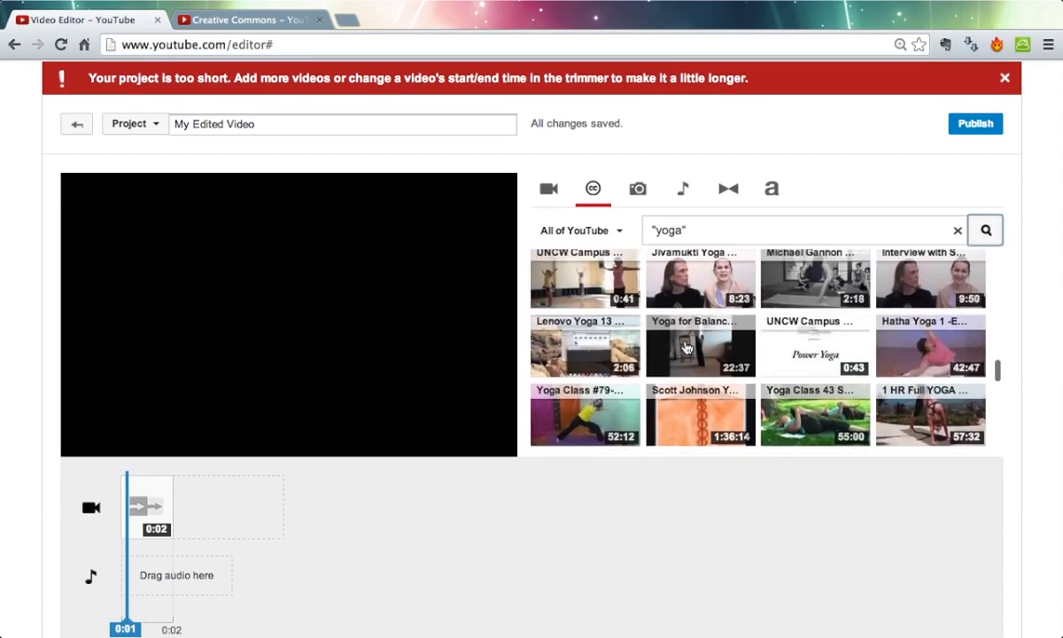
scroll(687, 347, "up", 3)
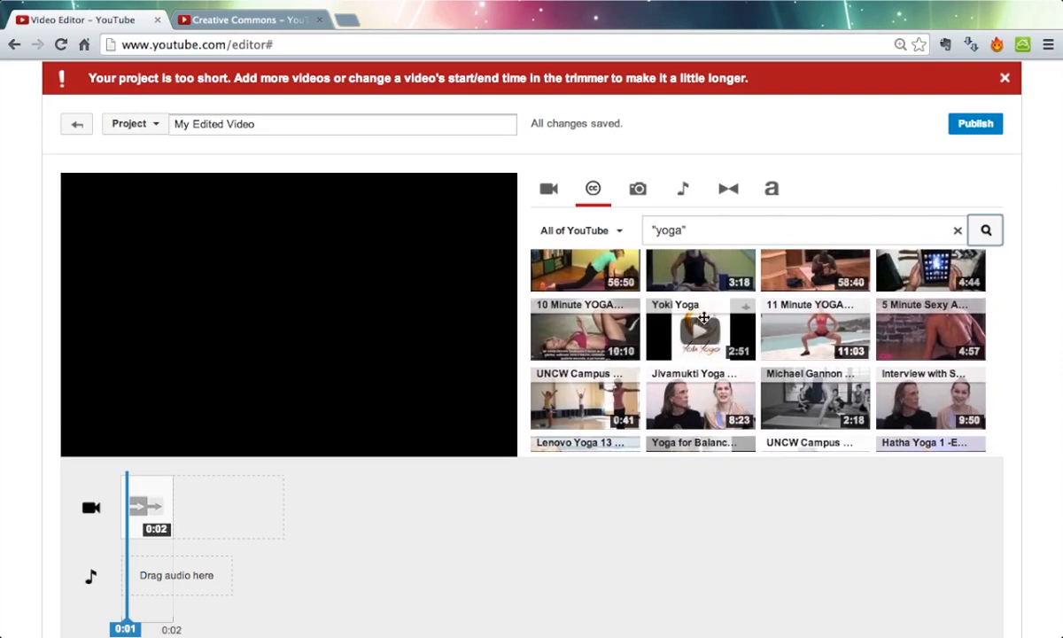
left_click_drag(703, 317, 238, 503)
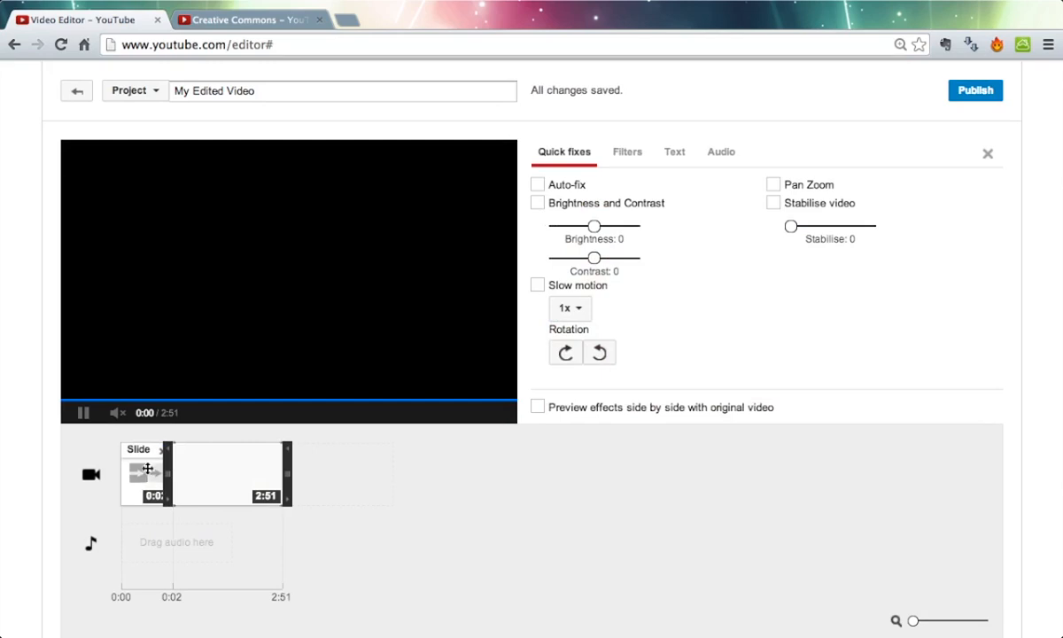
left_click(161, 450)
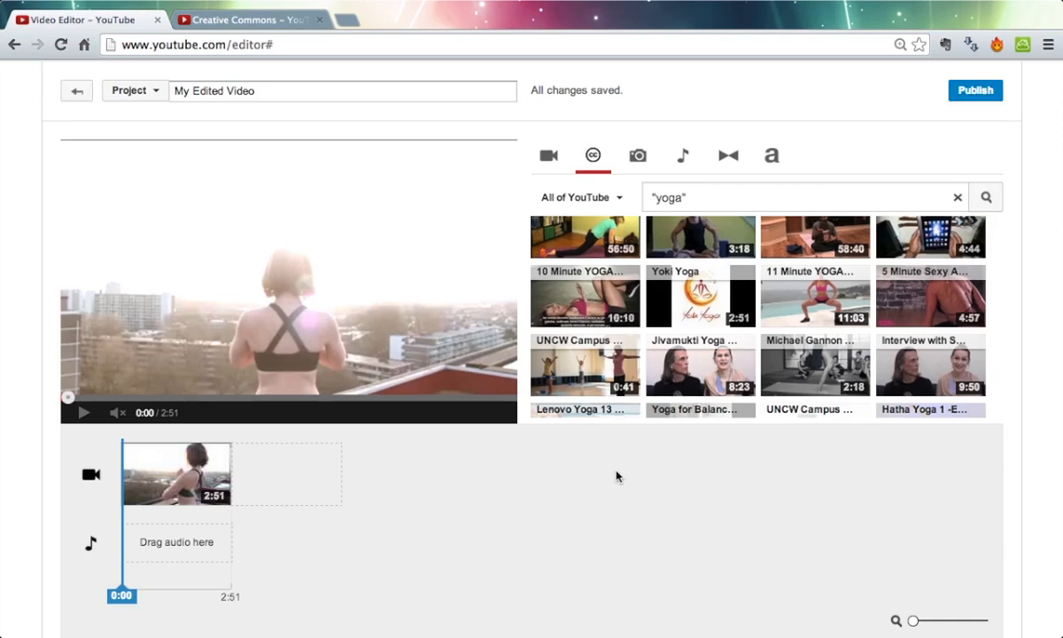
- Search the Creative Commons videos for "slimming food" in quotation marks and browse through the resulting clips
triple_click(697, 197)
type("\"slimming food")
type("m")
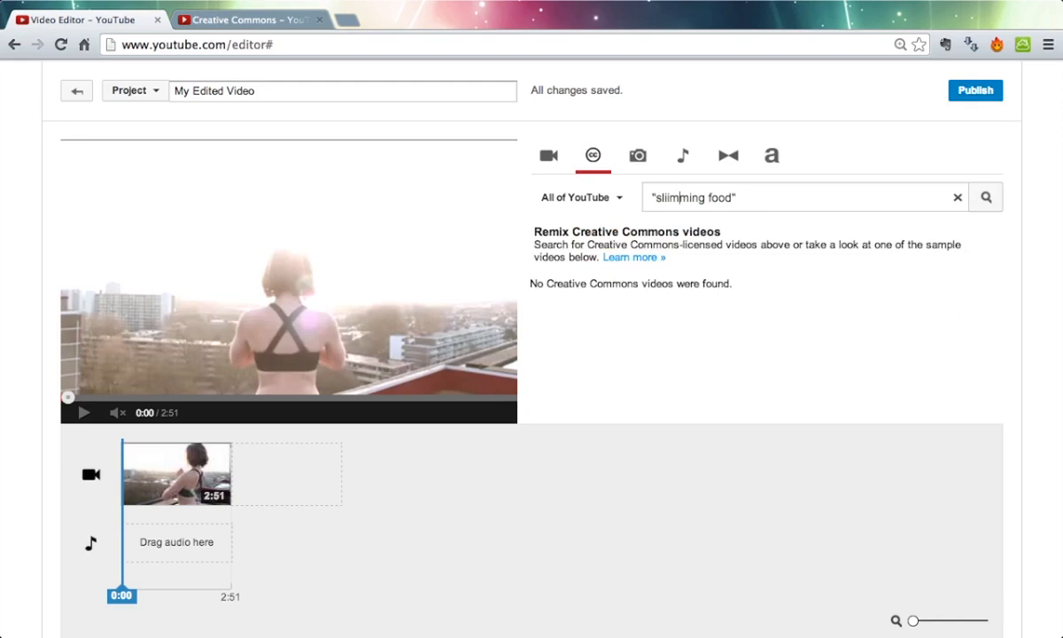
key("BackSpace")
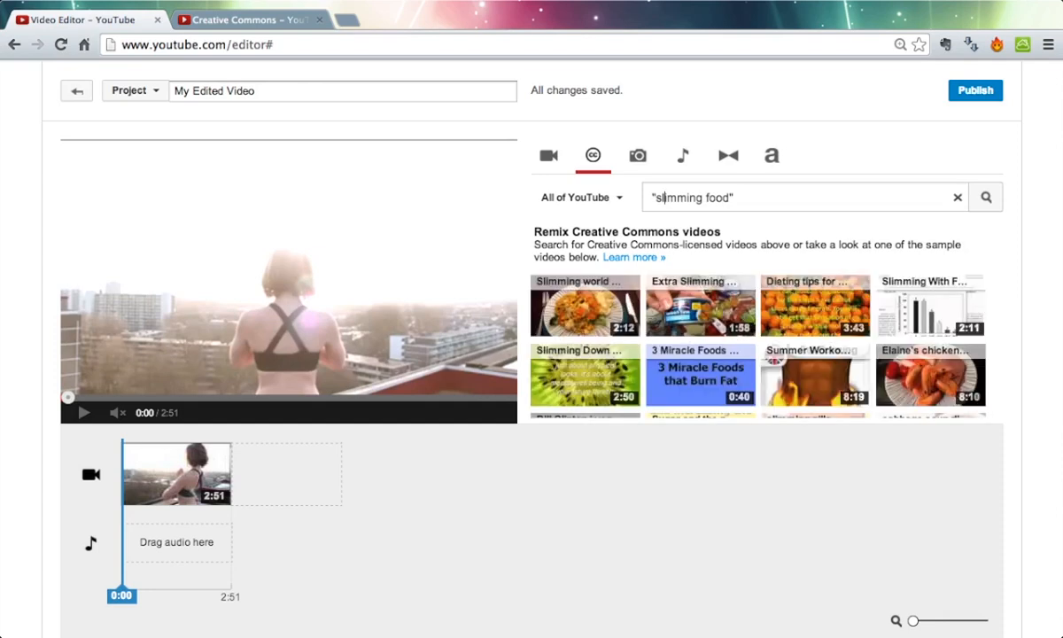
scroll(751, 309, "down", 10)
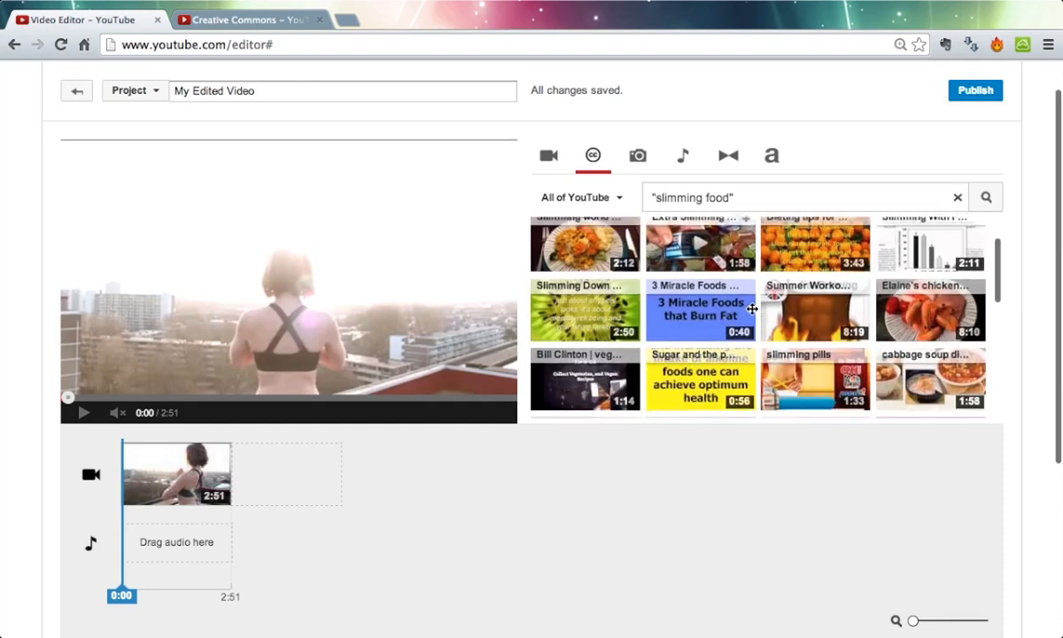
scroll(751, 308, "down", 5)
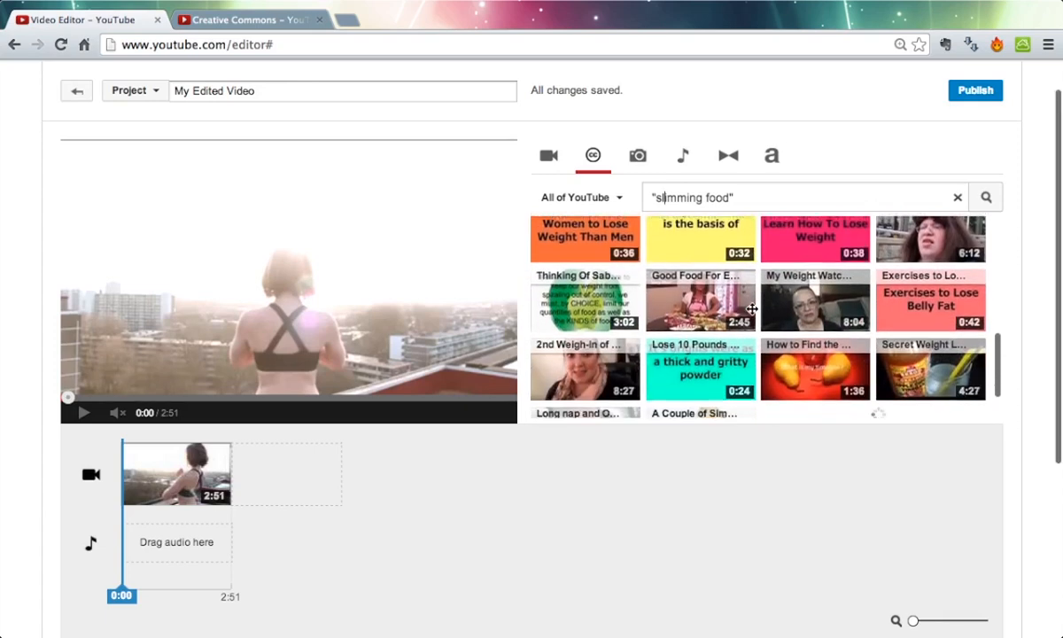
scroll(751, 308, "down", 4)
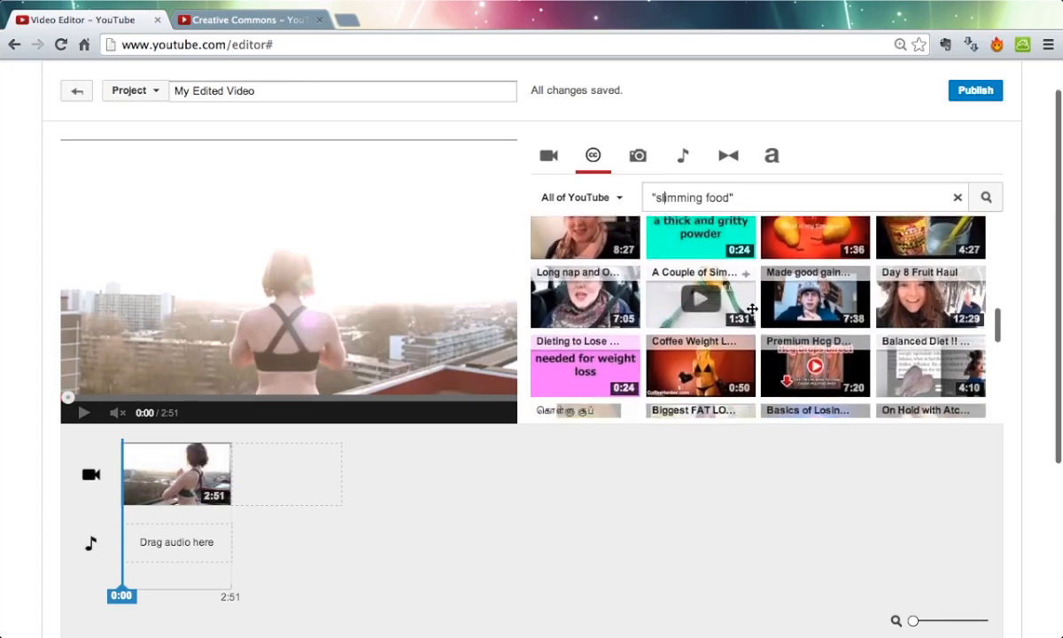
scroll(751, 308, "down", 5)
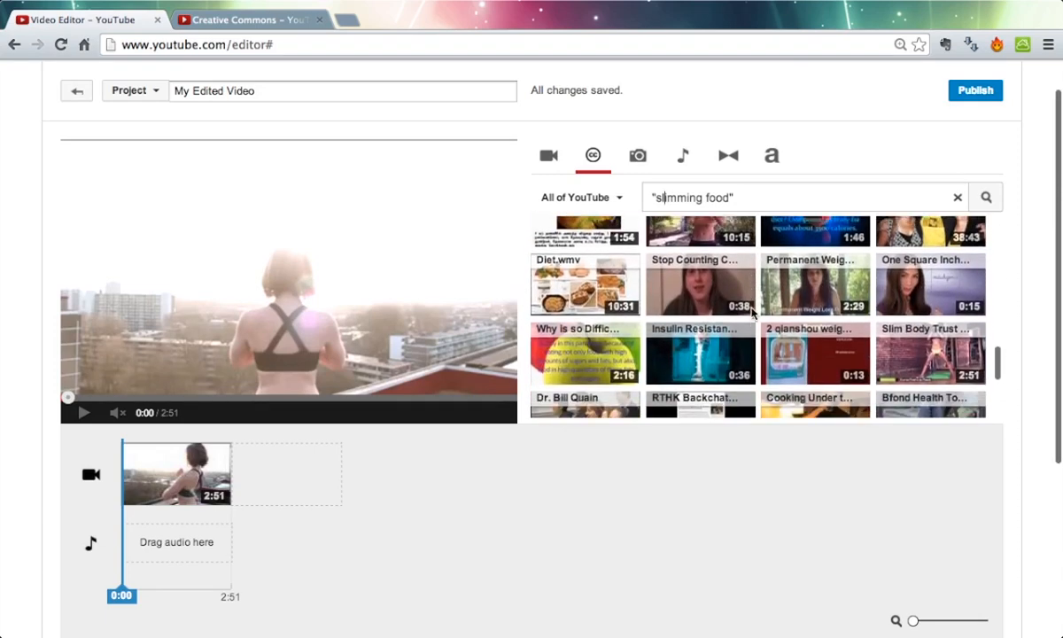
scroll(751, 308, "down", 3)
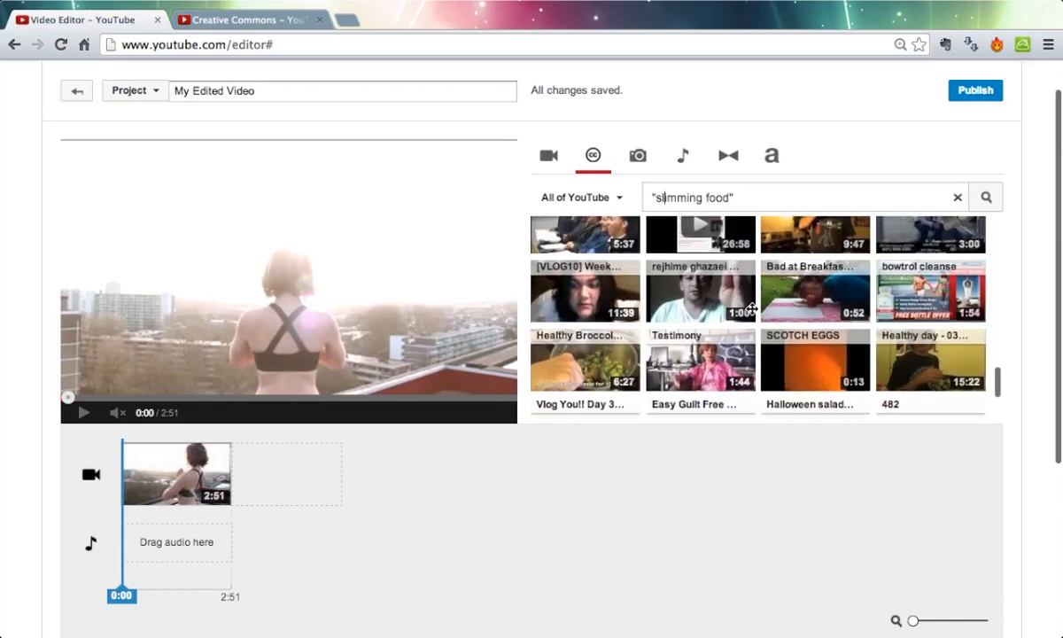
scroll(751, 309, "up", 20)
scroll(751, 308, "down", 1)
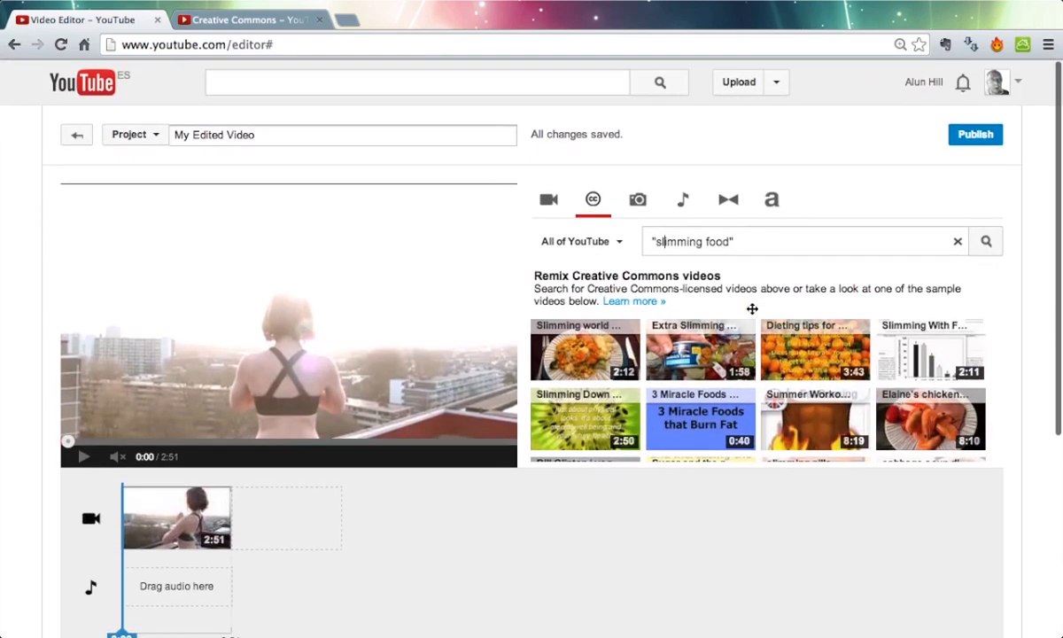
- Search the Creative Commons videos for "salad" in quotation marks and look through the food clips
triple_click(719, 252)
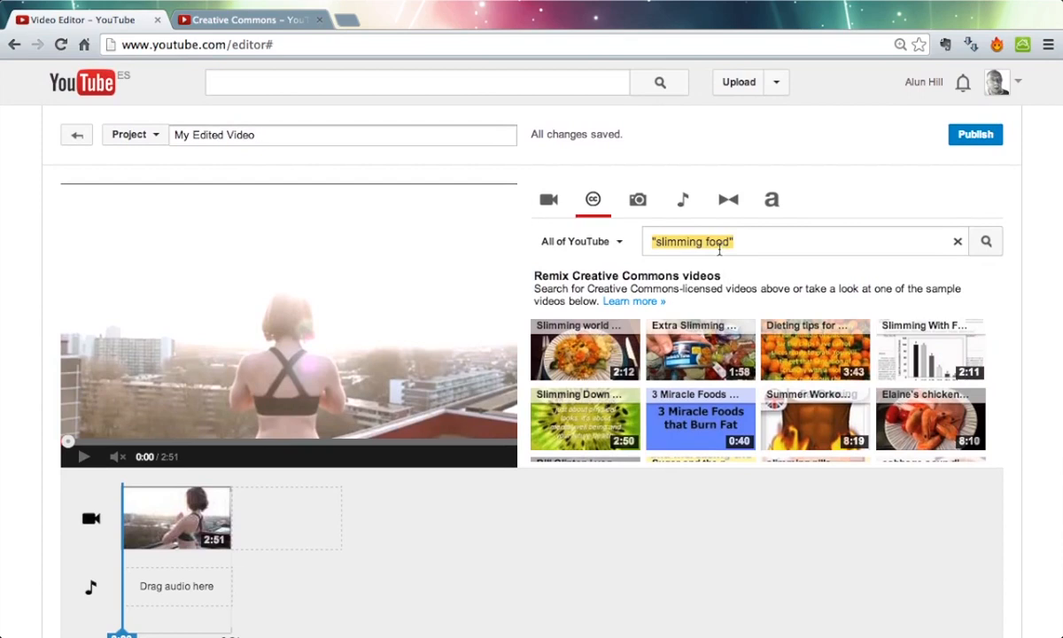
type("\"salad")
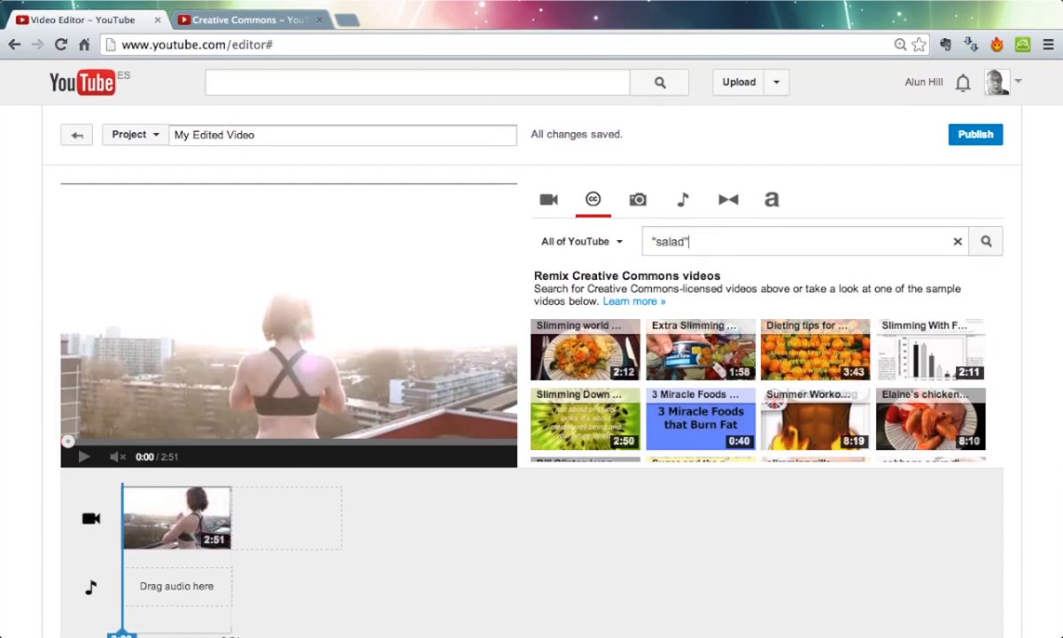
key("Return")
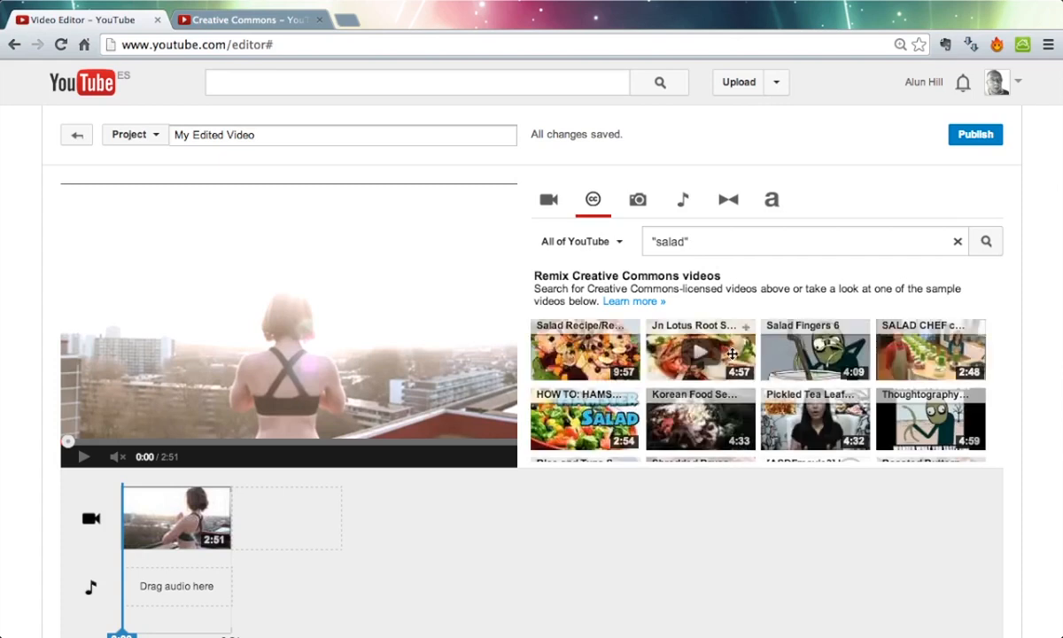
scroll(728, 355, "down", 3)
scroll(740, 353, "down", 2)
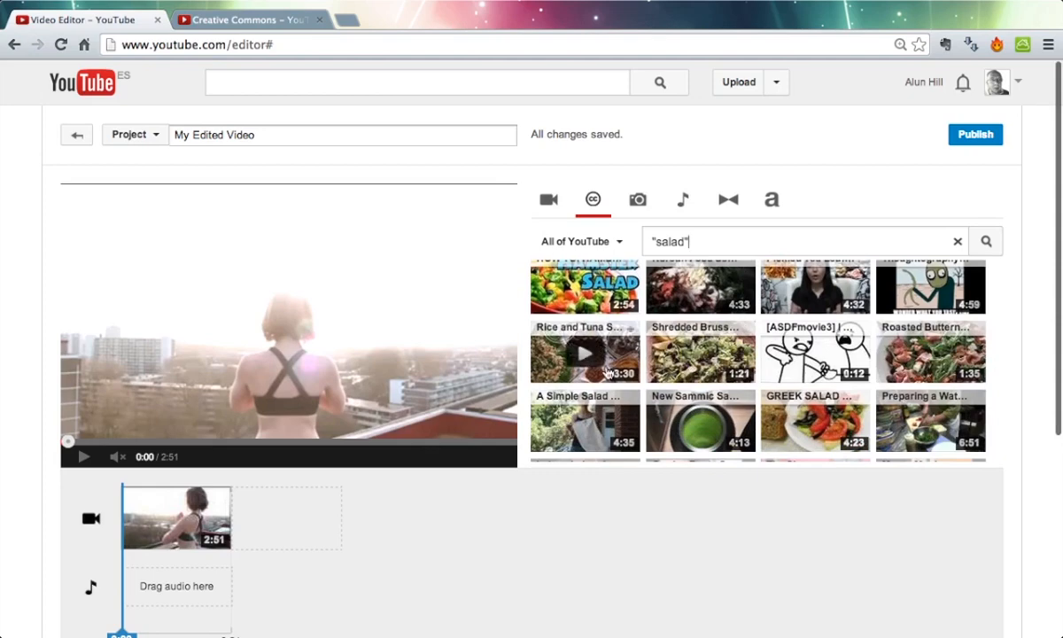
scroll(638, 373, "down", 6)
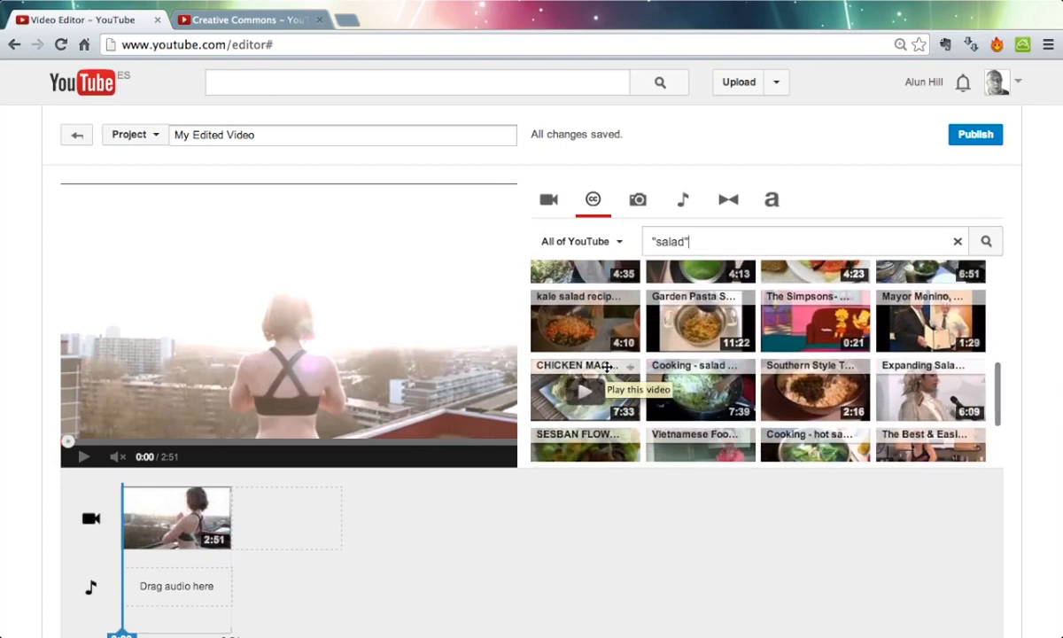
scroll(608, 372, "down", 1)
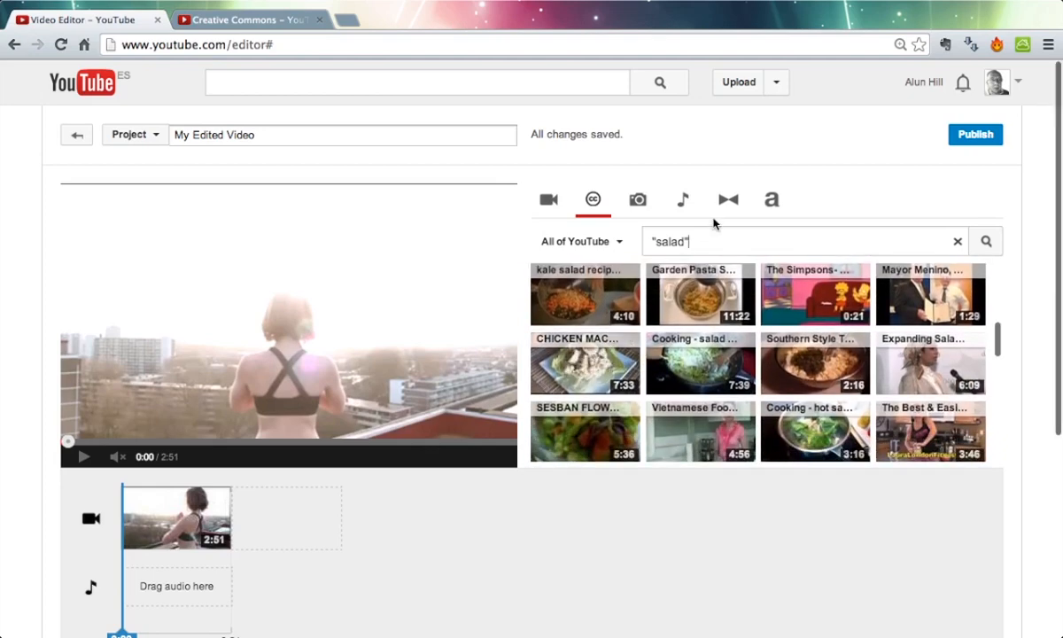
- Search the Creative Commons videos for "russian car crash" in quotation marks, correcting the spelling of the first word
triple_click(711, 241)
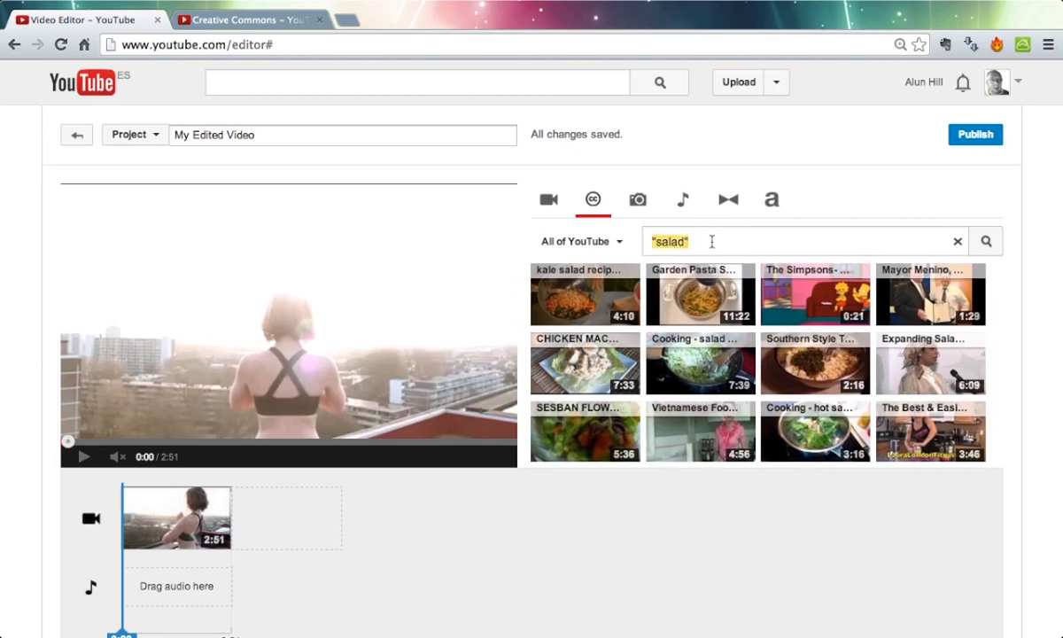
type("\"")
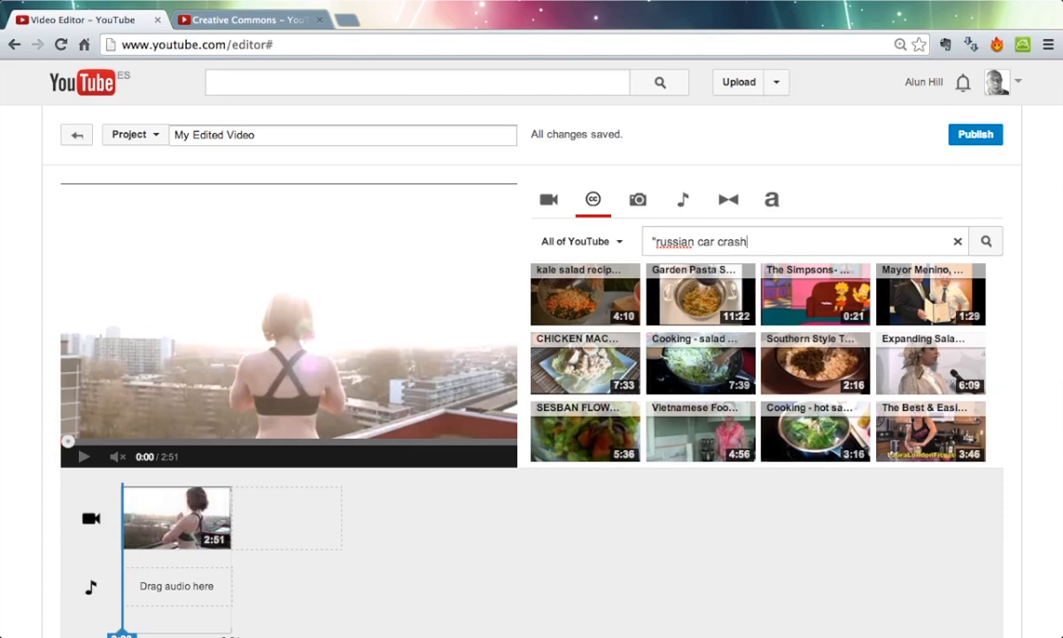
left_click(673, 242)
key("Delete")
type("i")
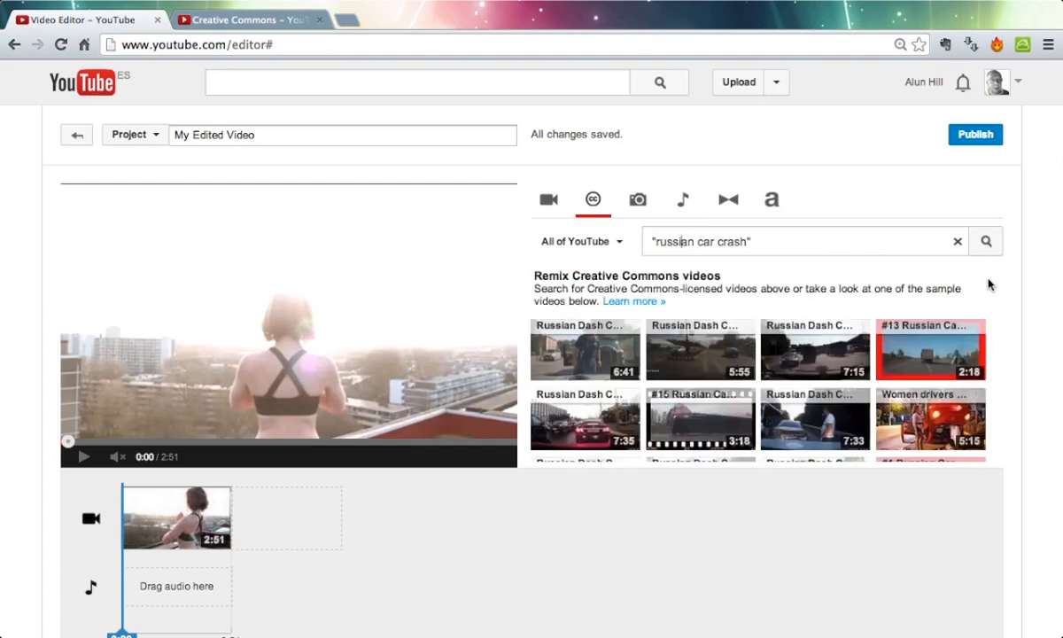
- Add the 7:35 Russian dash cam clip to the timeline, remove the Yoki Yoga clip, and pause the preview after a few seconds
scroll(1004, 290, "down", 2)
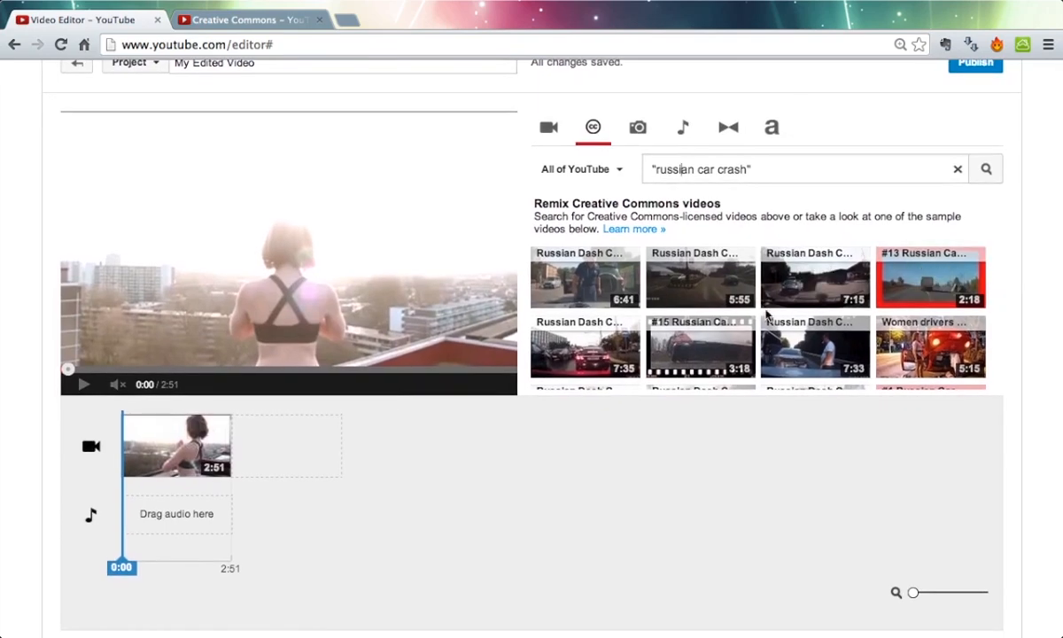
scroll(767, 315, "down", 4)
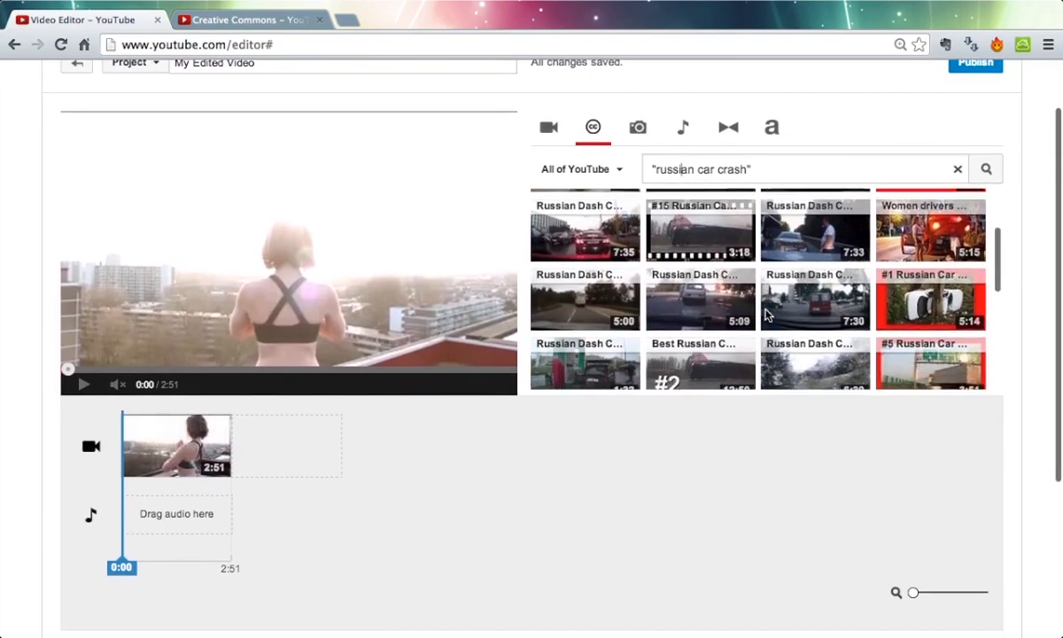
left_click(586, 223)
left_click_drag(587, 229, 289, 446)
left_click(199, 427)
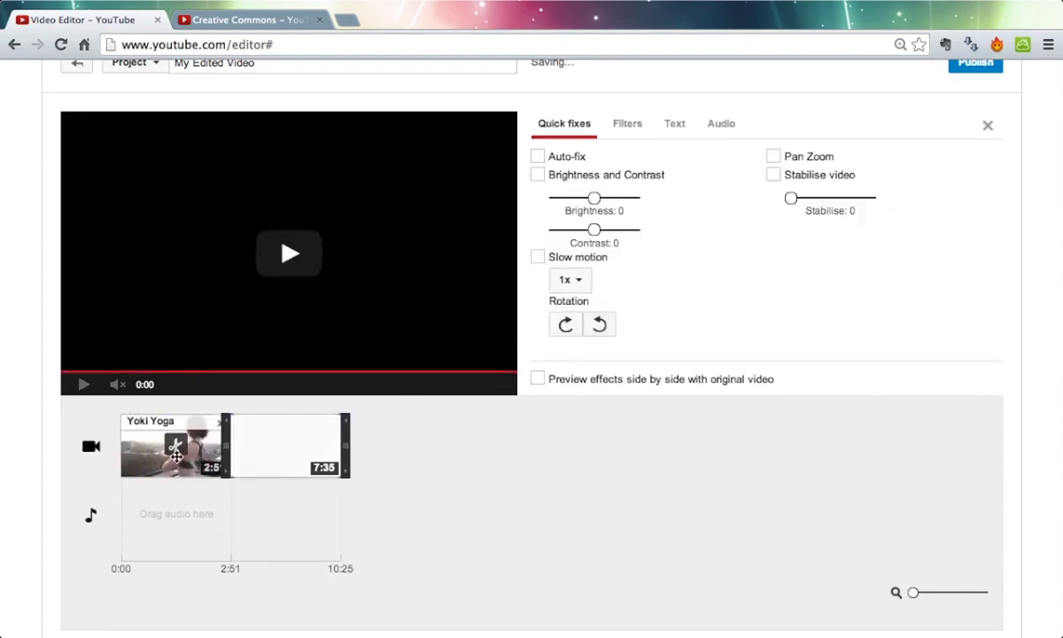
left_click(221, 424)
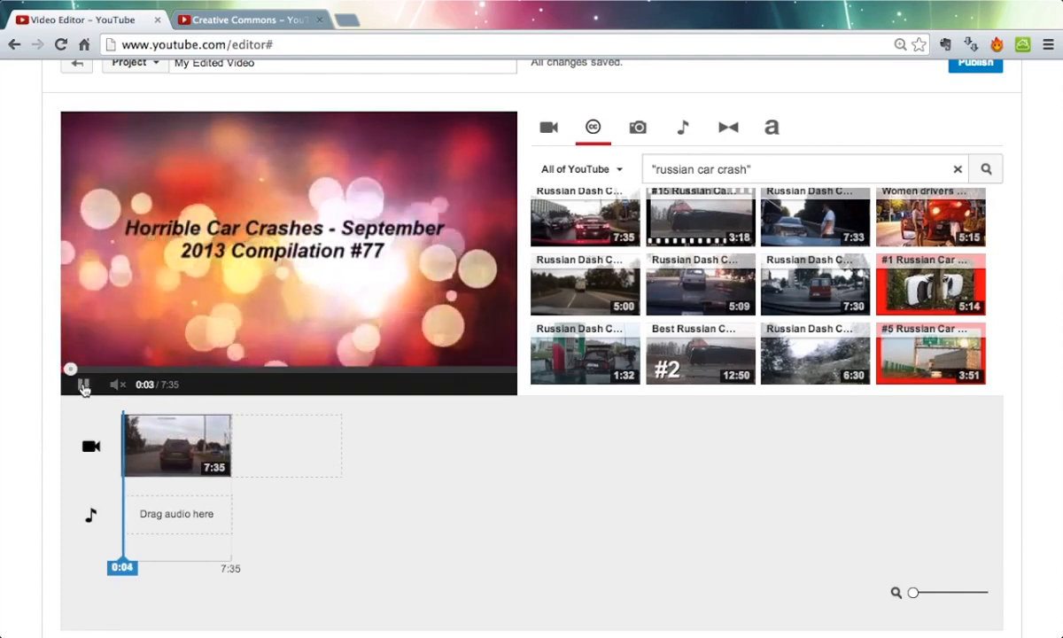
left_click(83, 384)
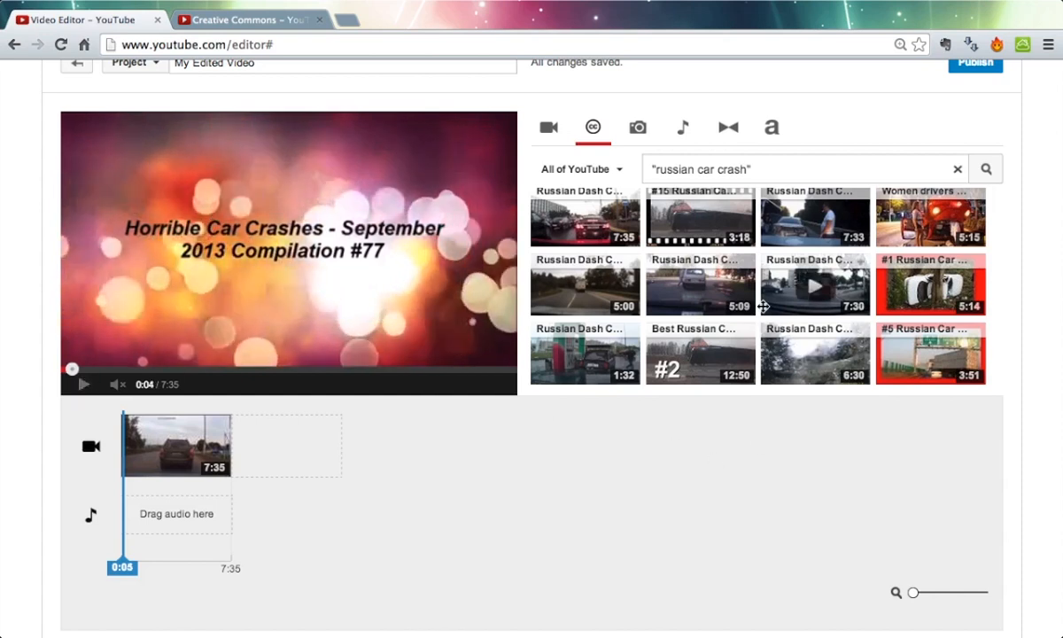
- Look through the available transitions, from Cross-fade down to Radial Wipe
scroll(763, 307, "up", 4)
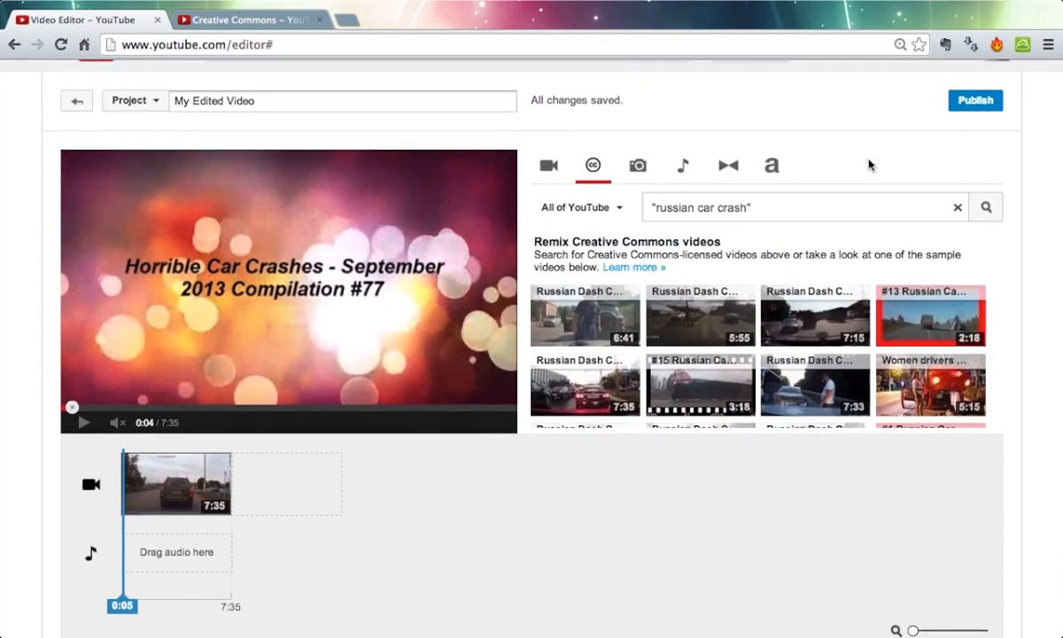
scroll(868, 164, "up", 1)
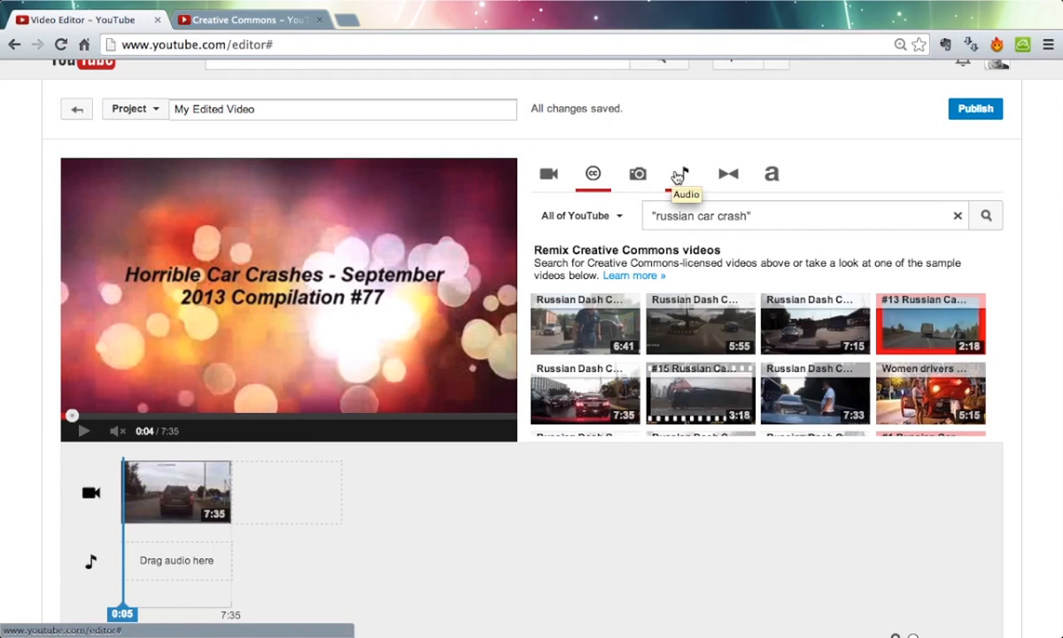
left_click(727, 175)
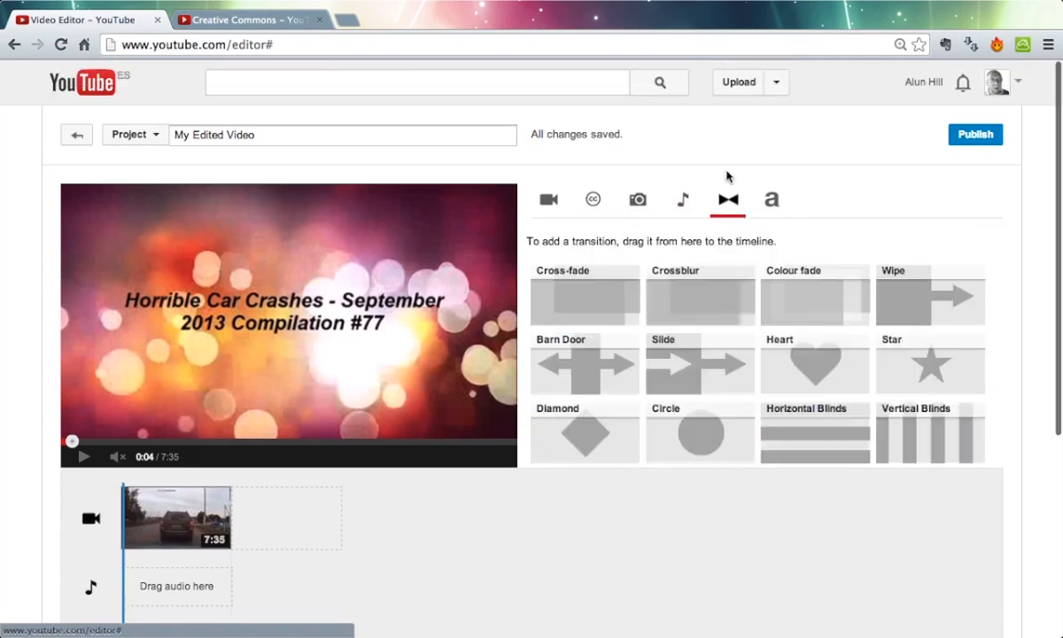
scroll(783, 282, "down", 3)
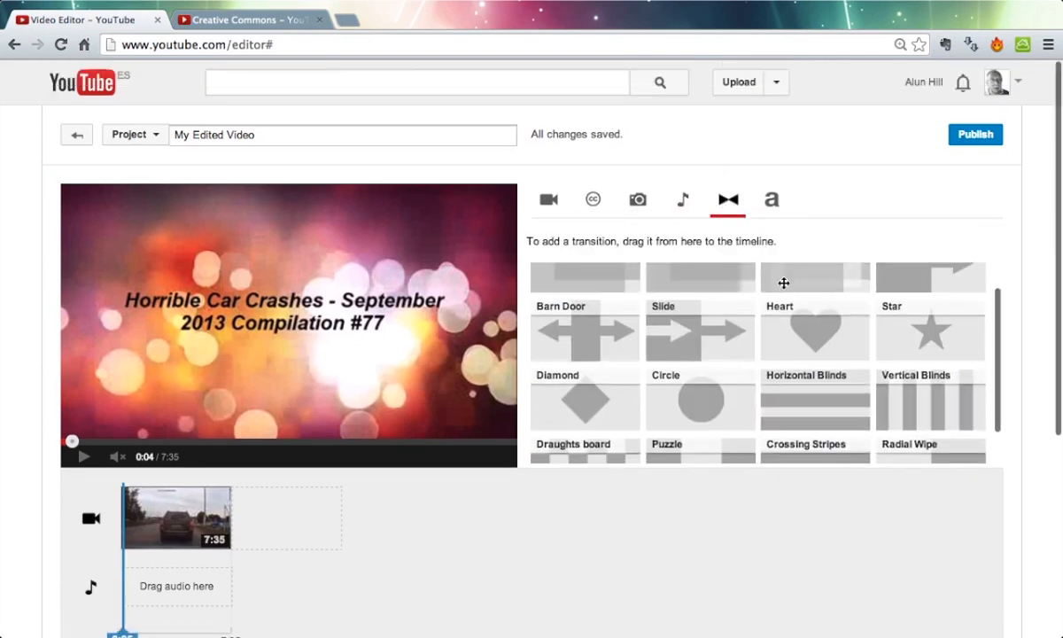
scroll(783, 282, "down", 1)
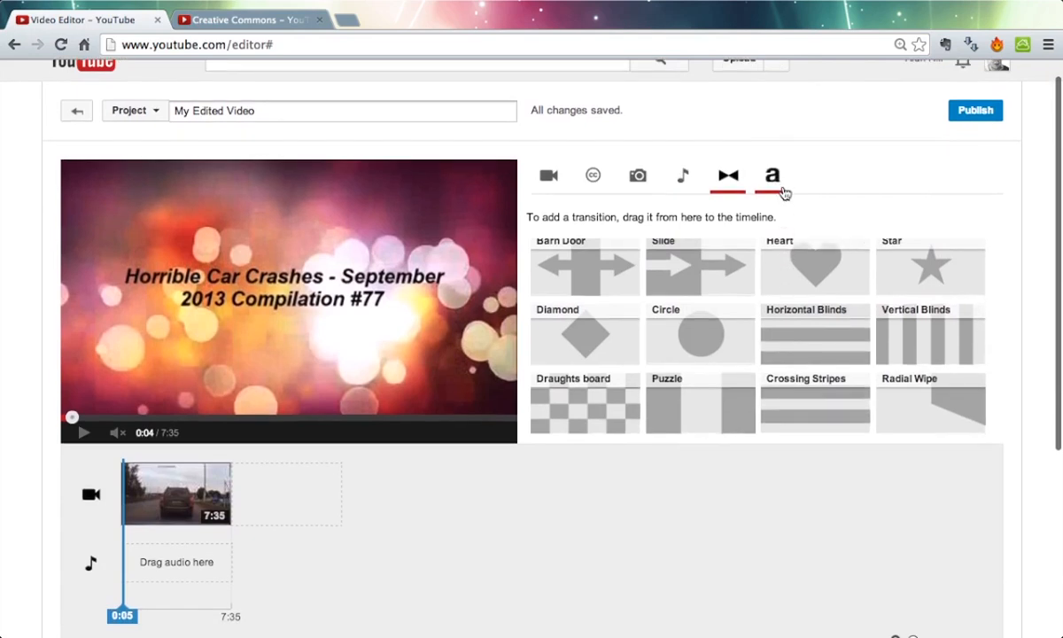
- Apply the Banner title to the car crash clip on the timeline and close its text settings
left_click(777, 192)
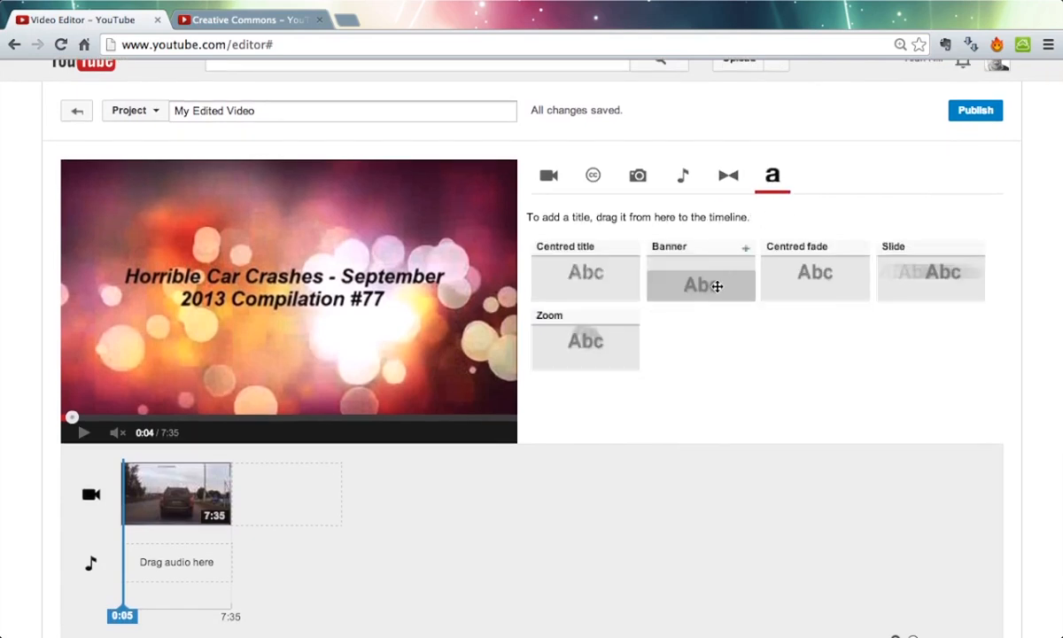
left_click_drag(716, 286, 178, 498)
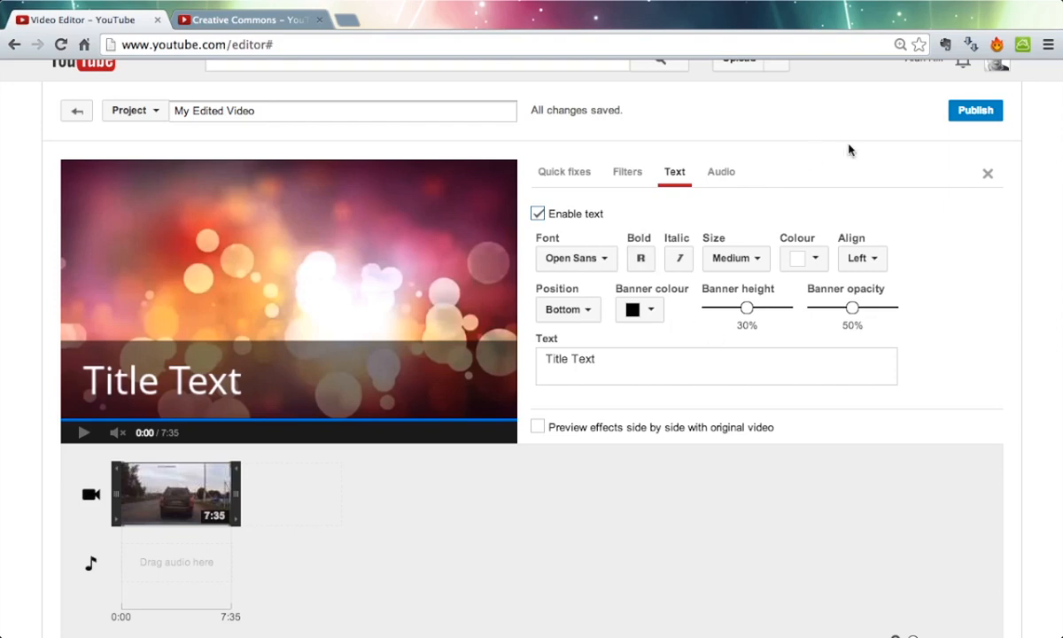
left_click(986, 174)
- Return to the Creative Commons results for "russian car crash" and browse further through the clips
left_click(593, 177)
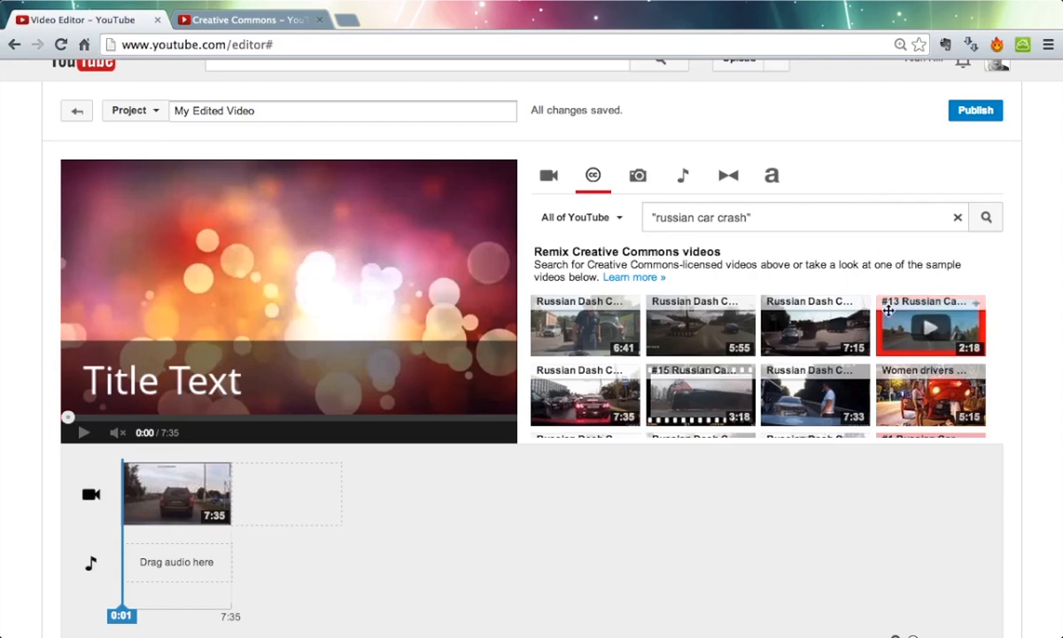
scroll(888, 310, "down", 3)
scroll(887, 310, "down", 5)
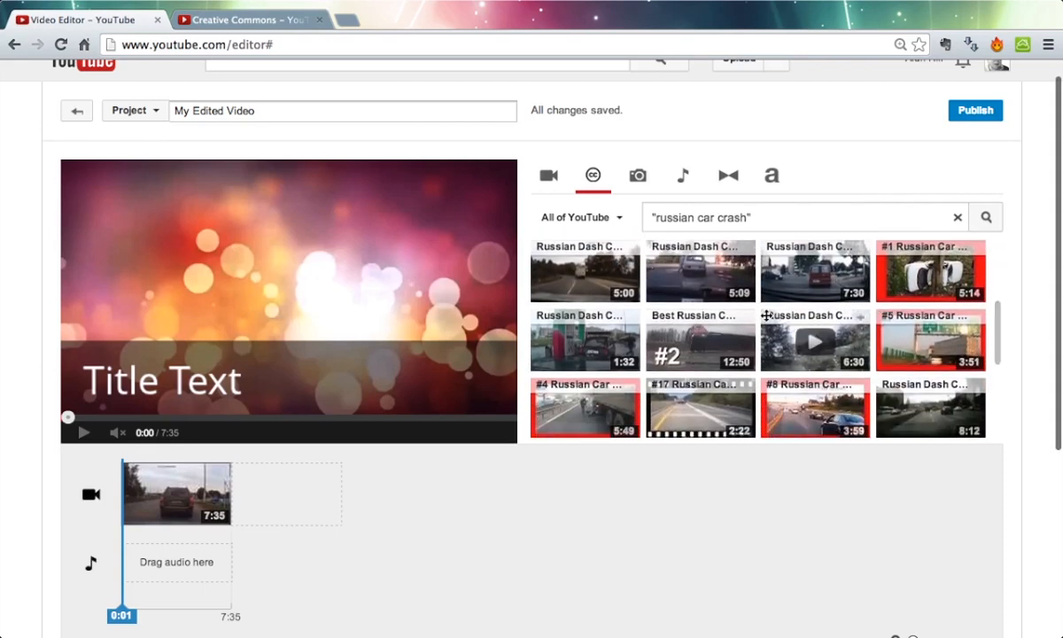
scroll(766, 315, "down", 5)
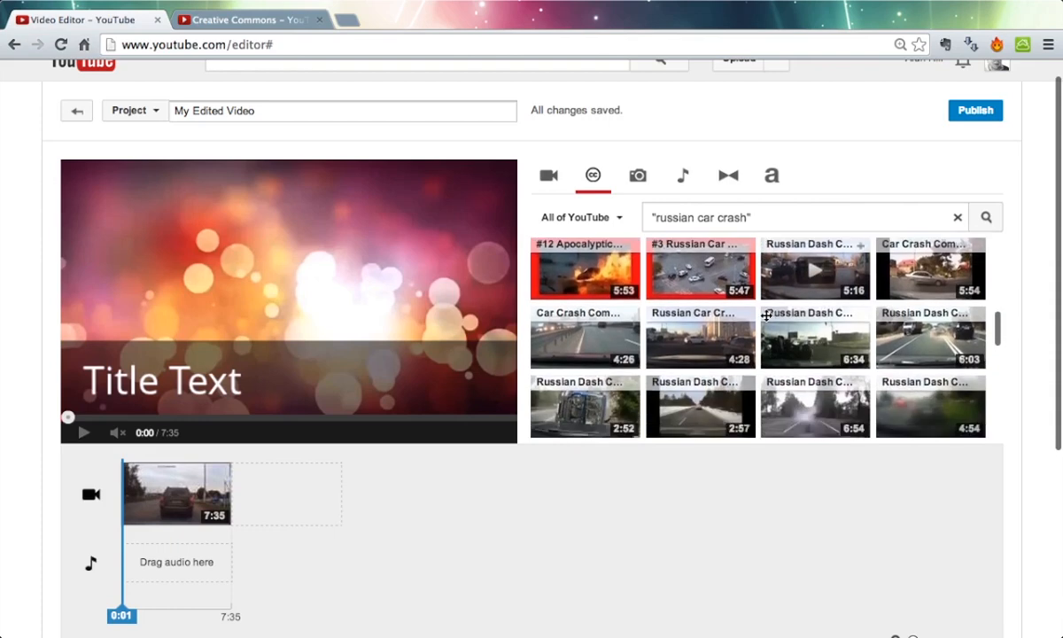
scroll(766, 316, "down", 7)
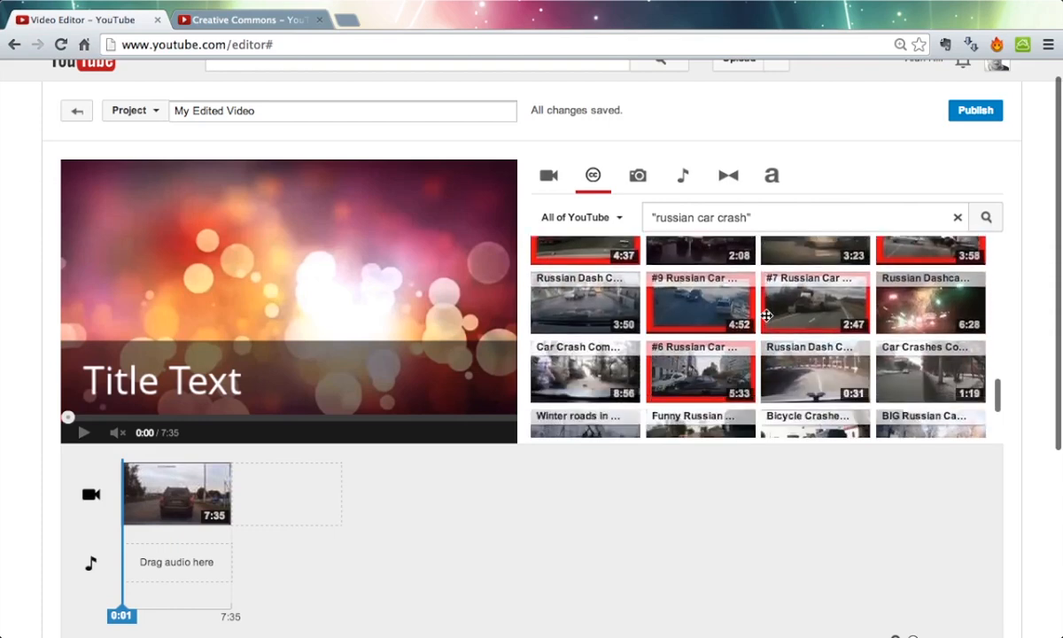
scroll(766, 311, "down", 2)
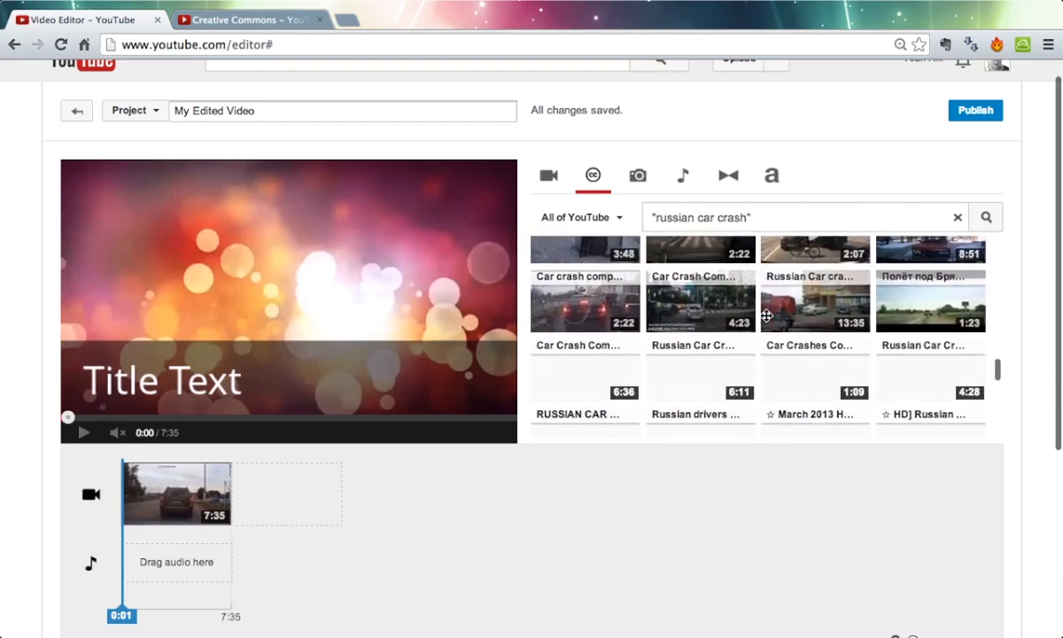